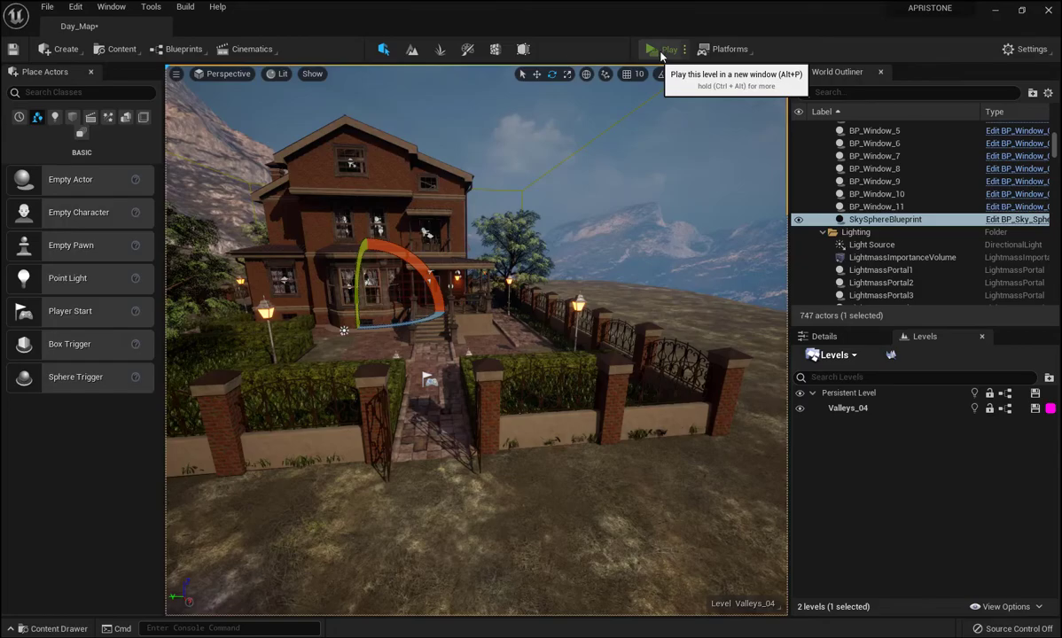
Launch the level in a standalone preview and test walking toward and away from the house.
click(657, 52)
key(w)
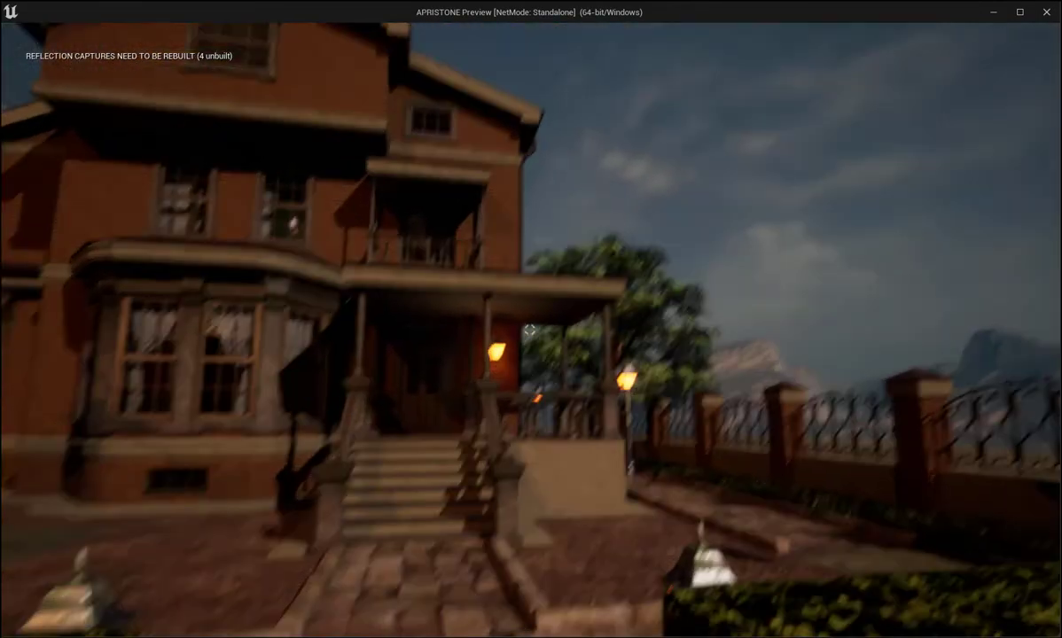
key(s)
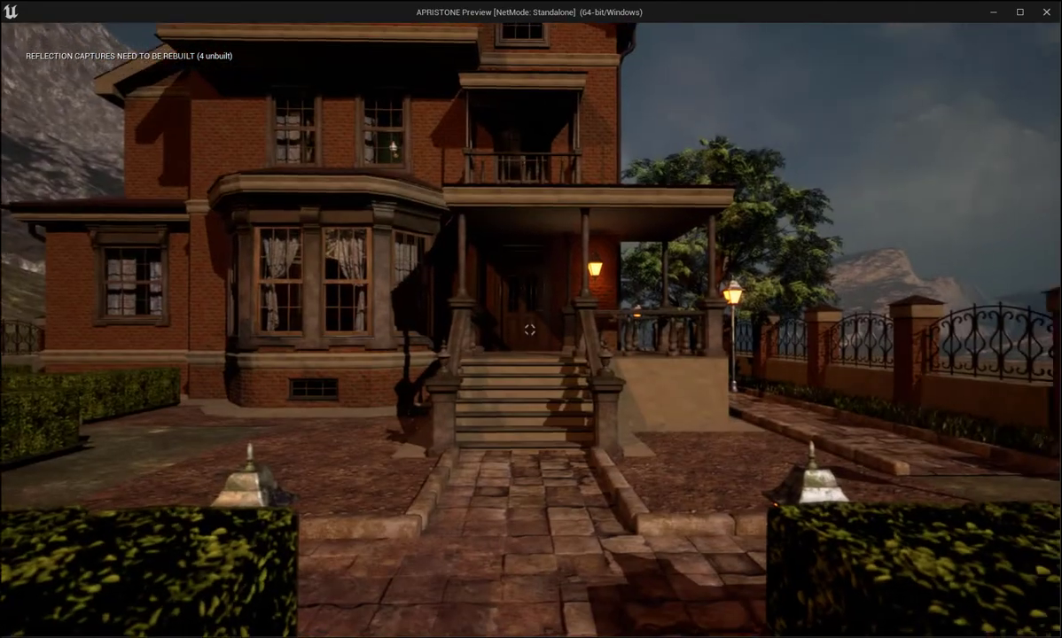
mouse_move(529, 329)
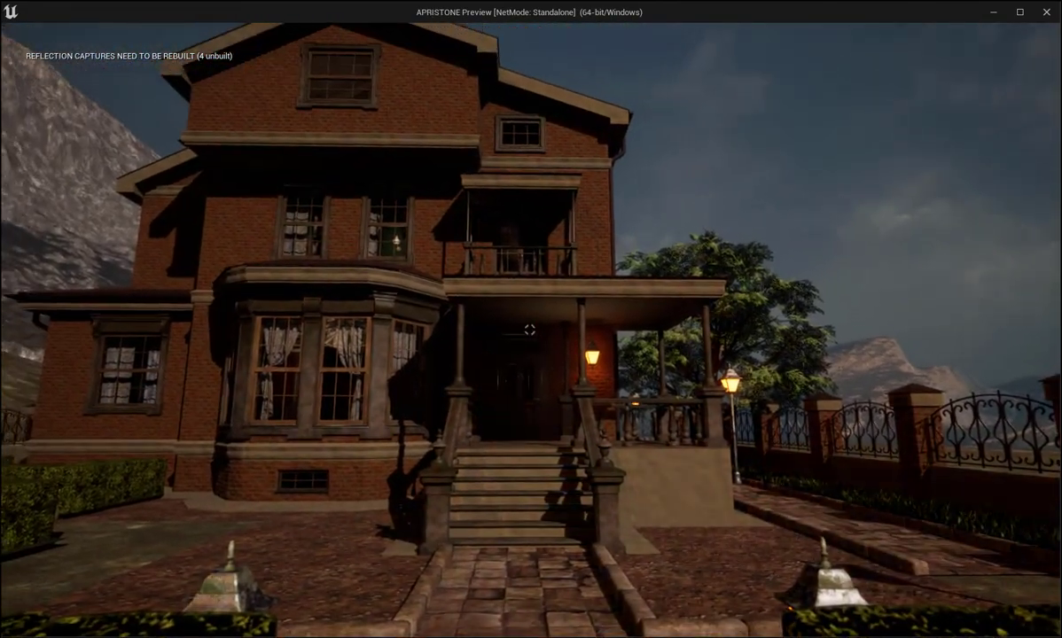
Walk up the porch stairs and across the porch to the front door.
key(w)
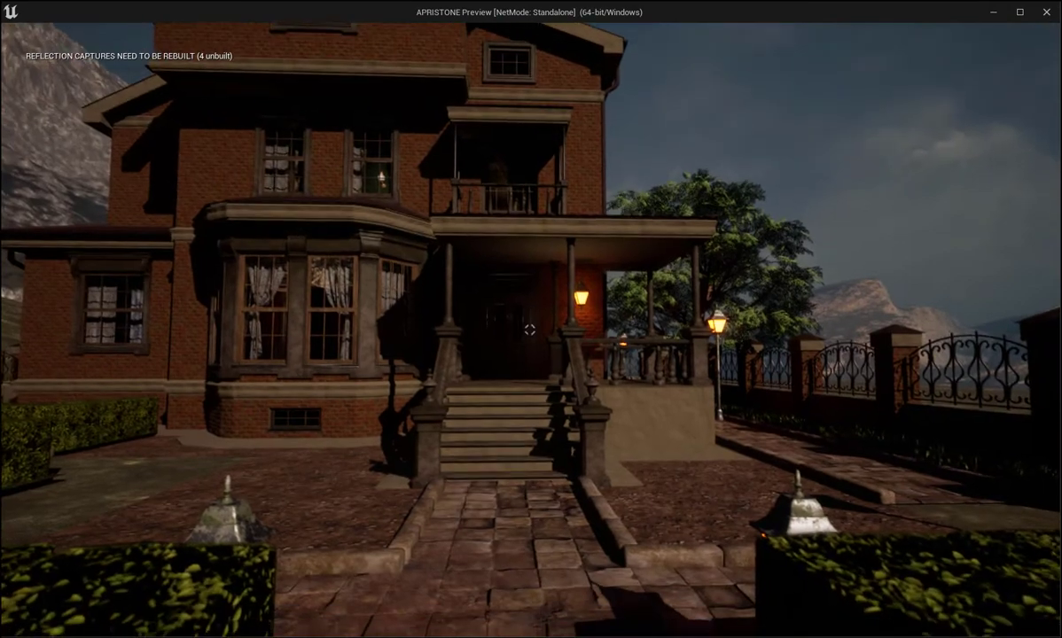
key(w)
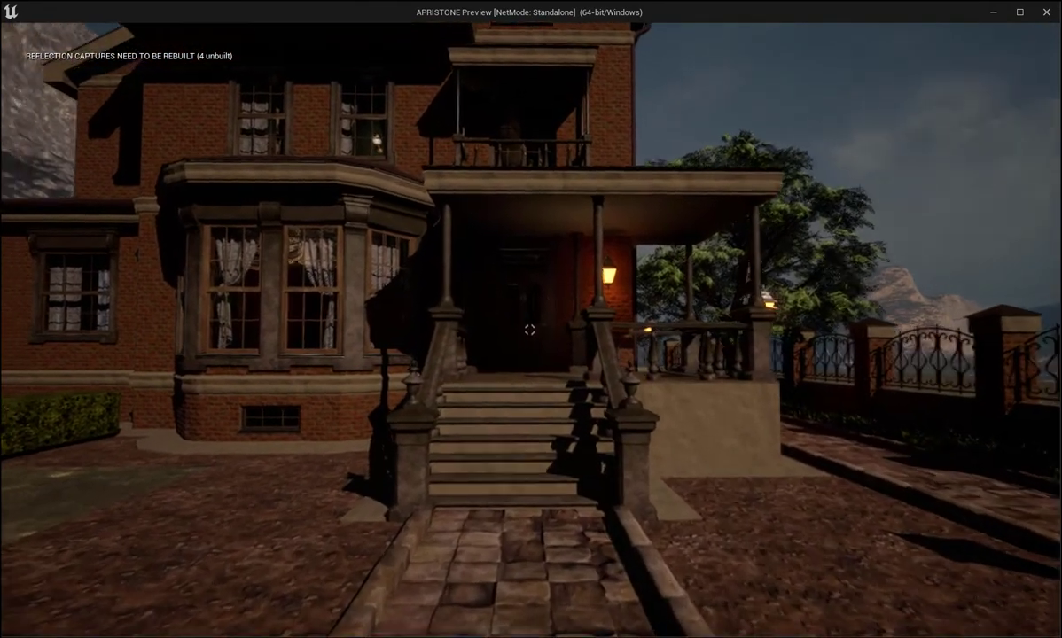
key(w)
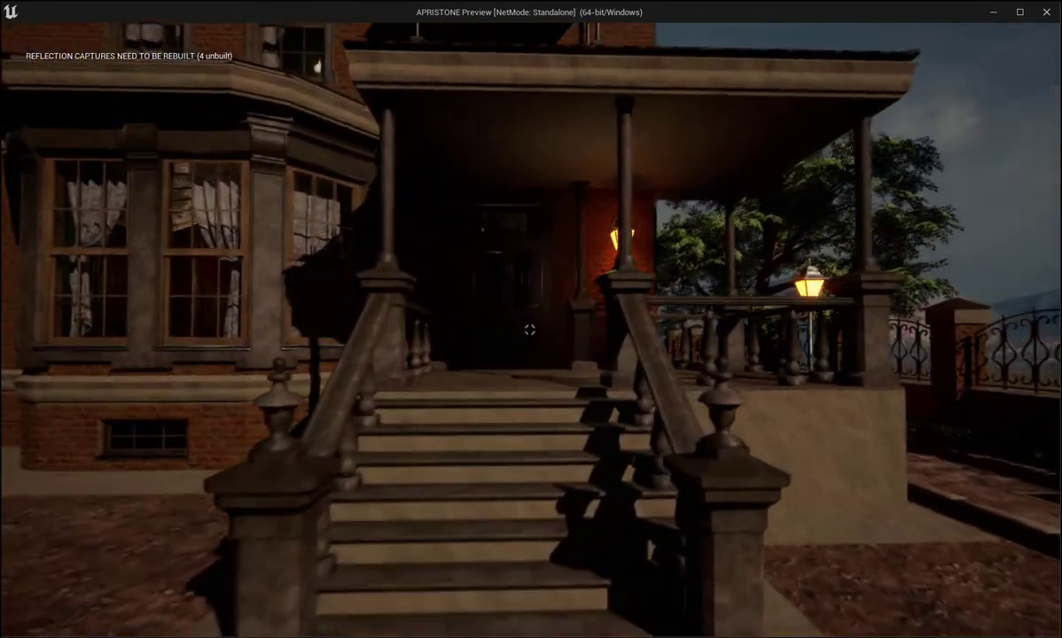
key(w)
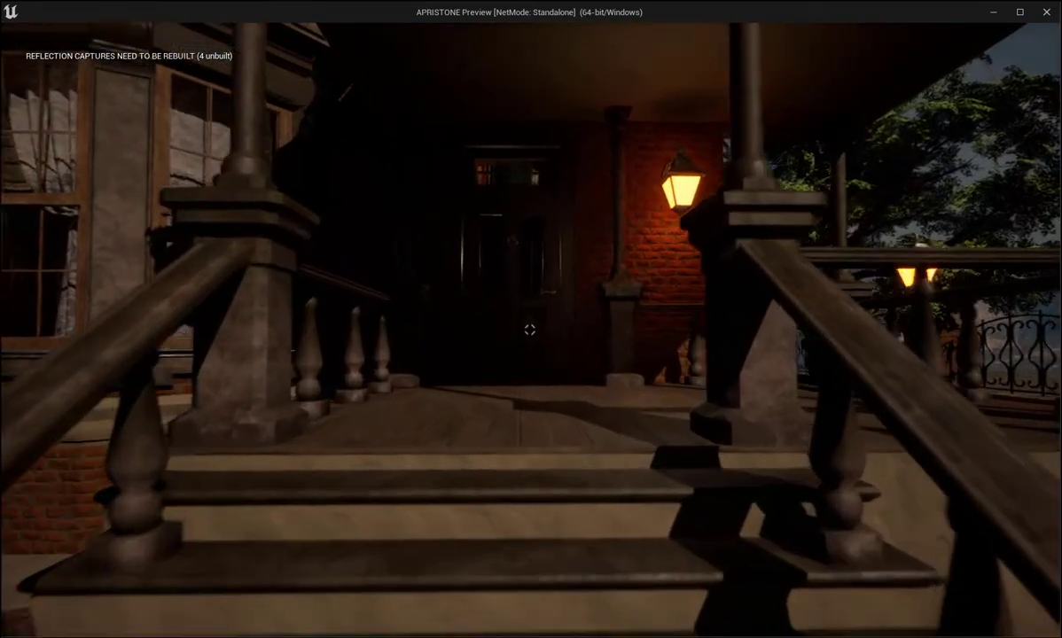
key(w)
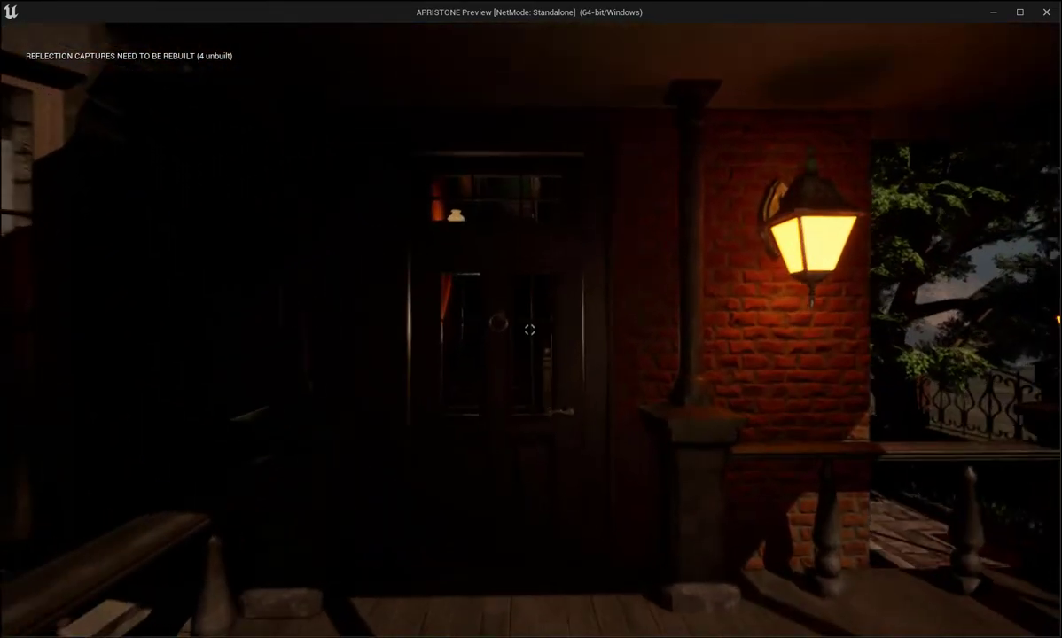
key(w)
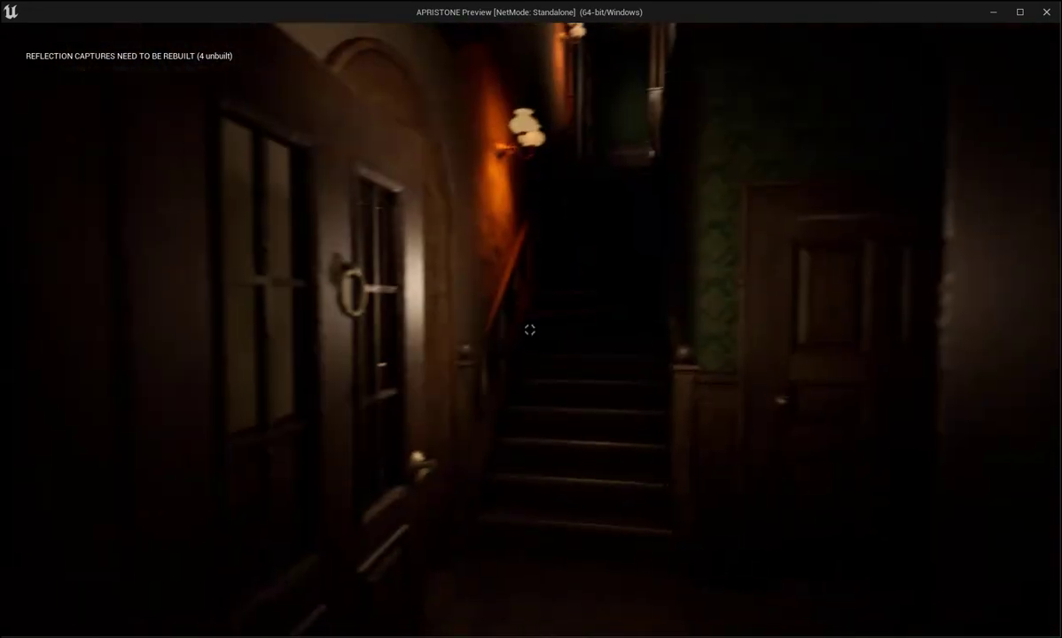
Walk down the hallway past the staircase into the adjoining room up to the curtained window.
key(w)
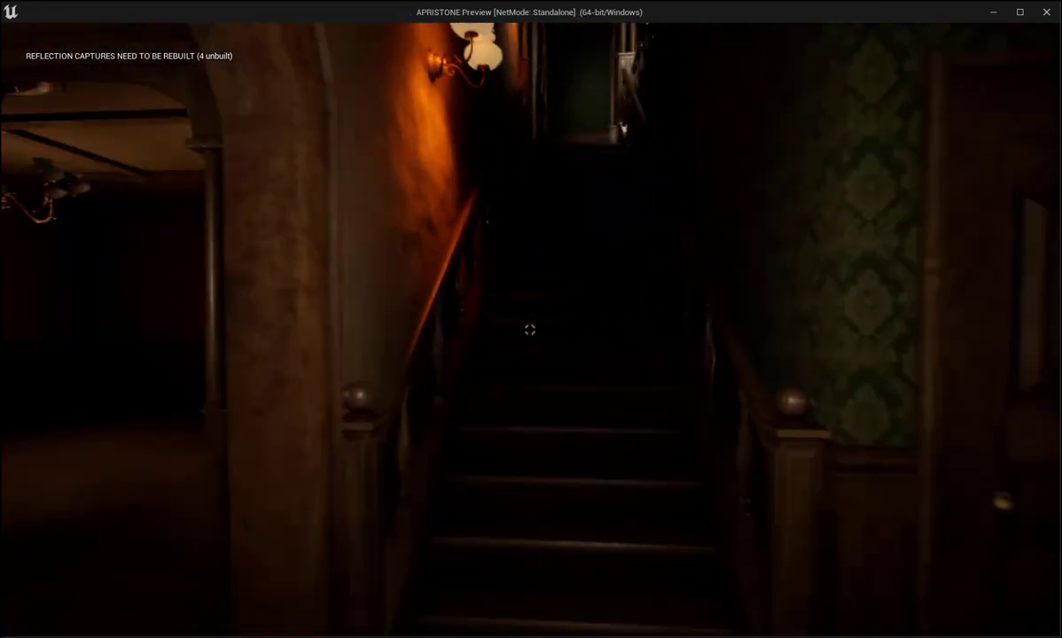
key(w)
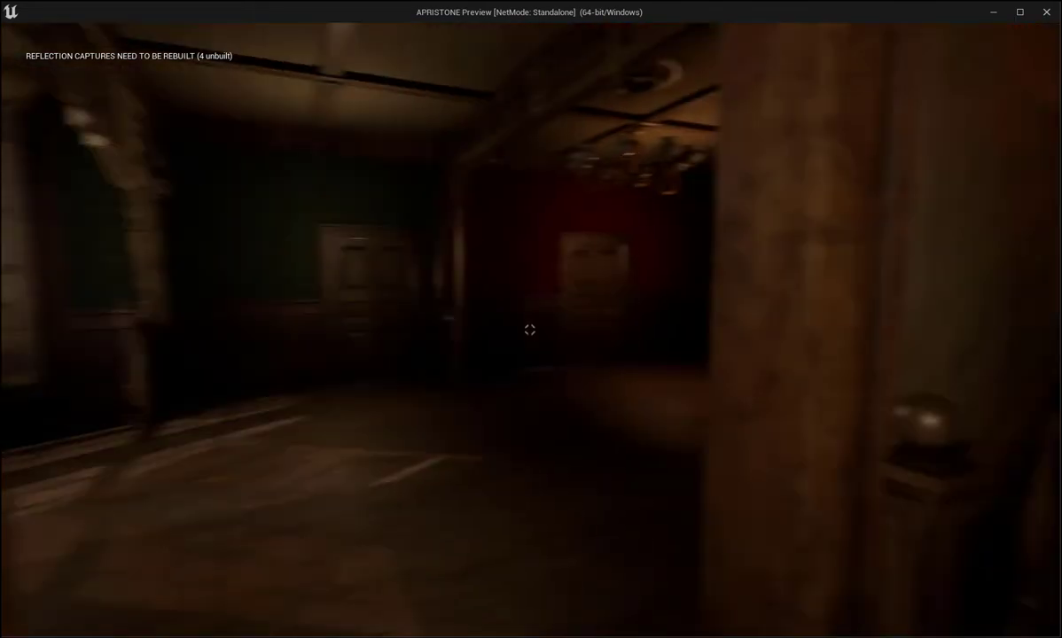
key(w)
key(w)
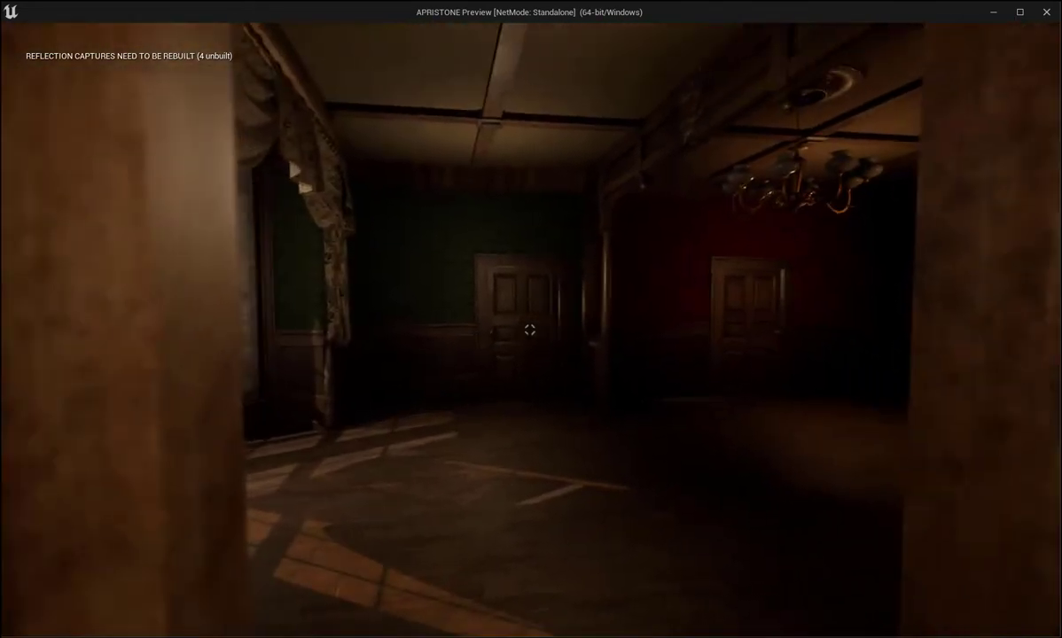
key(w)
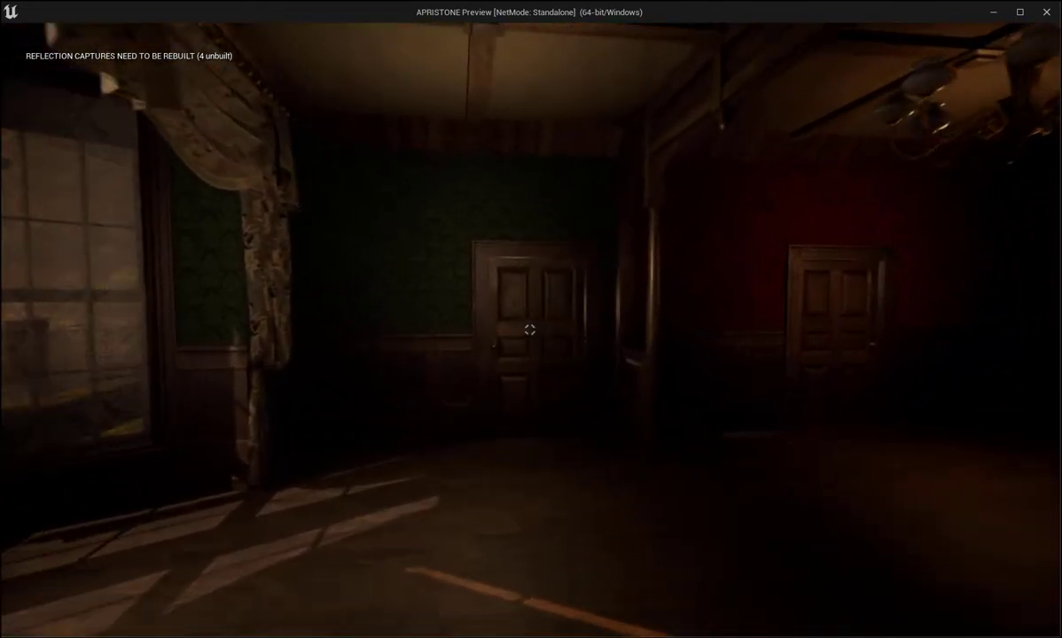
key(w)
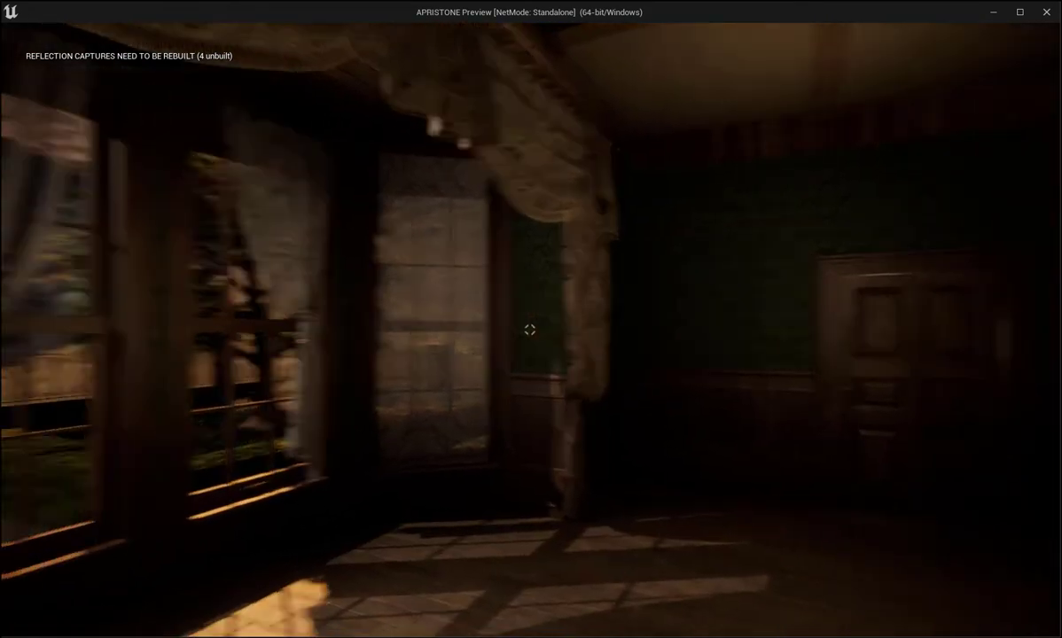
key(w)
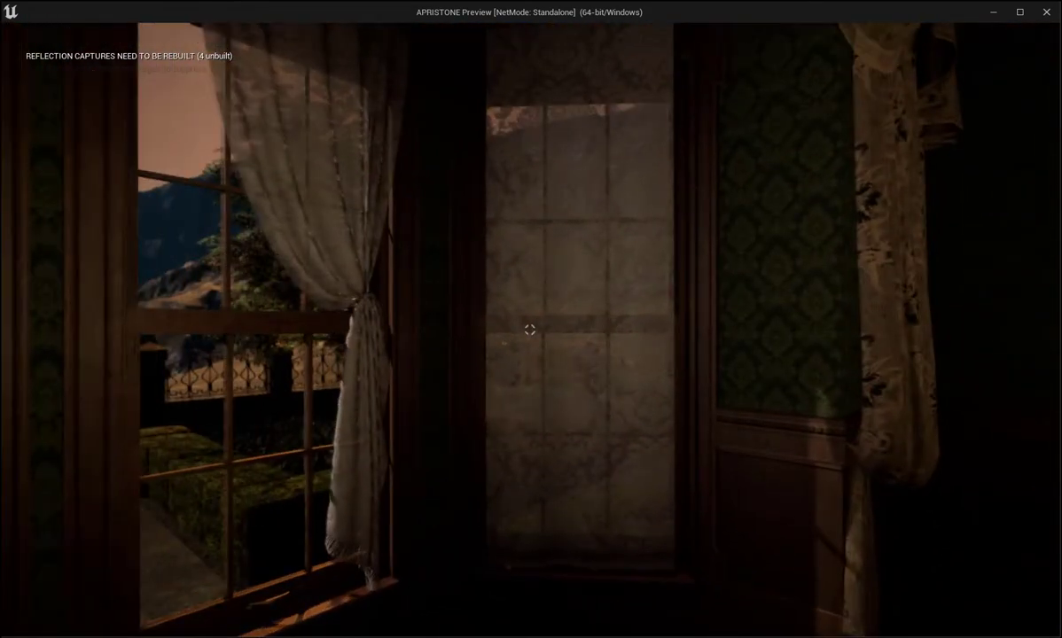
key(w)
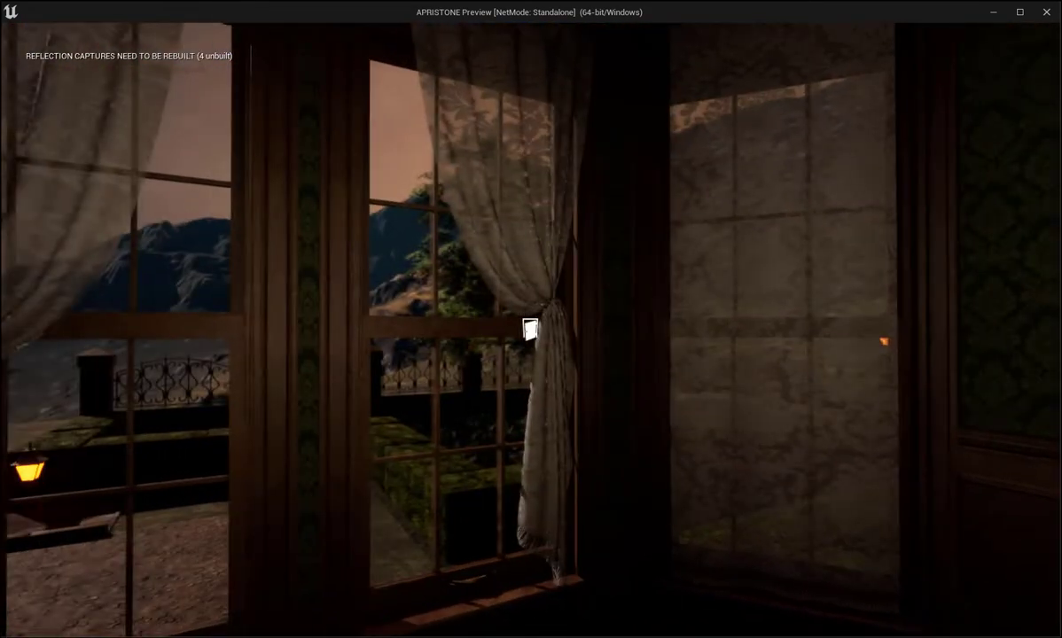
key(w)
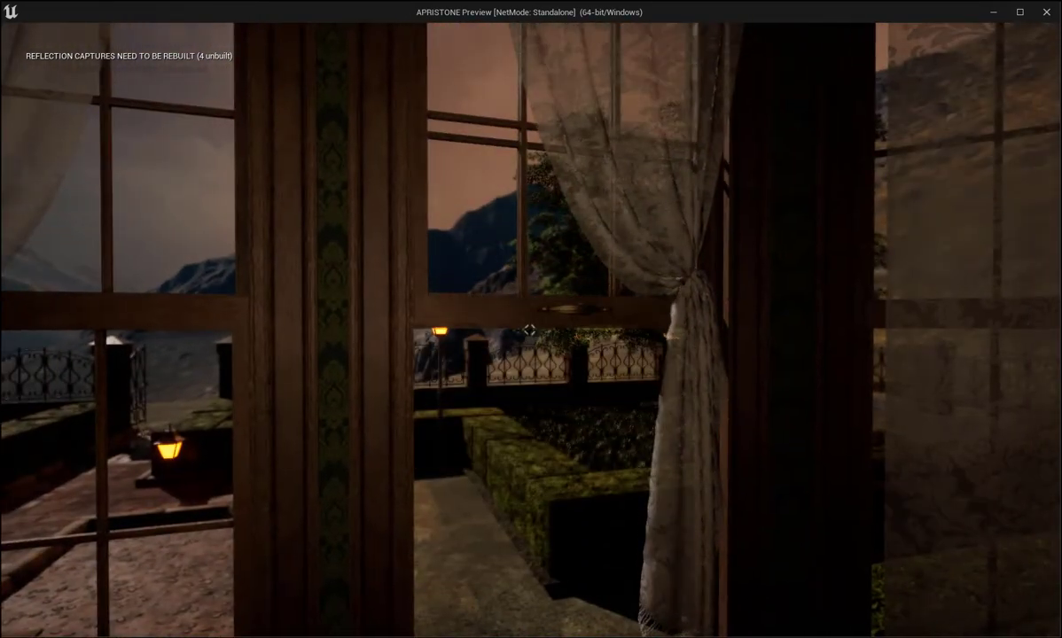
Open the window and its centre sash with E, then lean out and back away.
key(e)
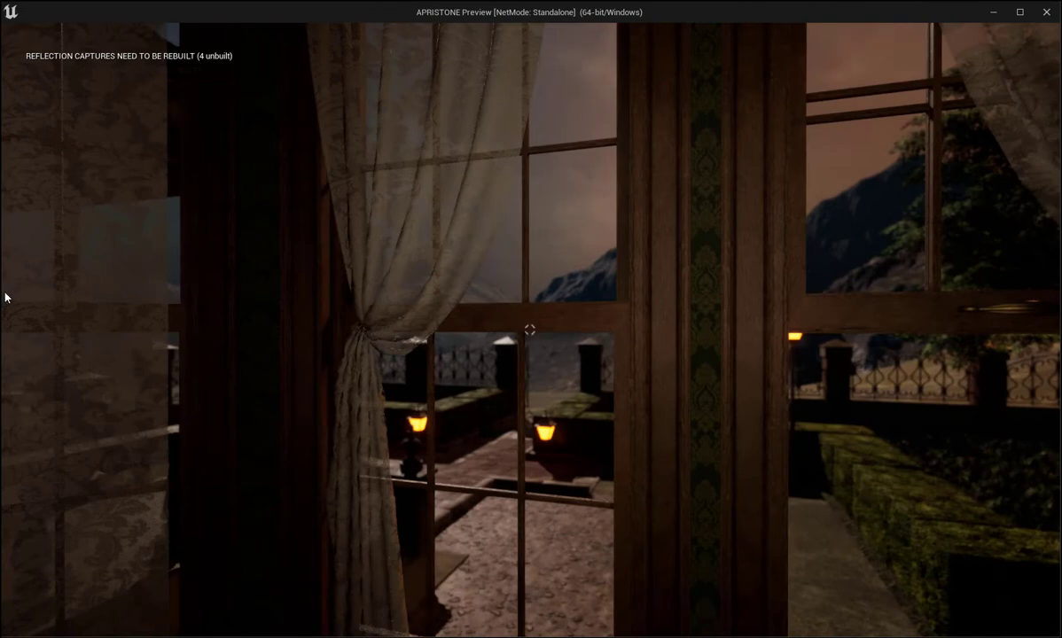
key(w)
key(e)
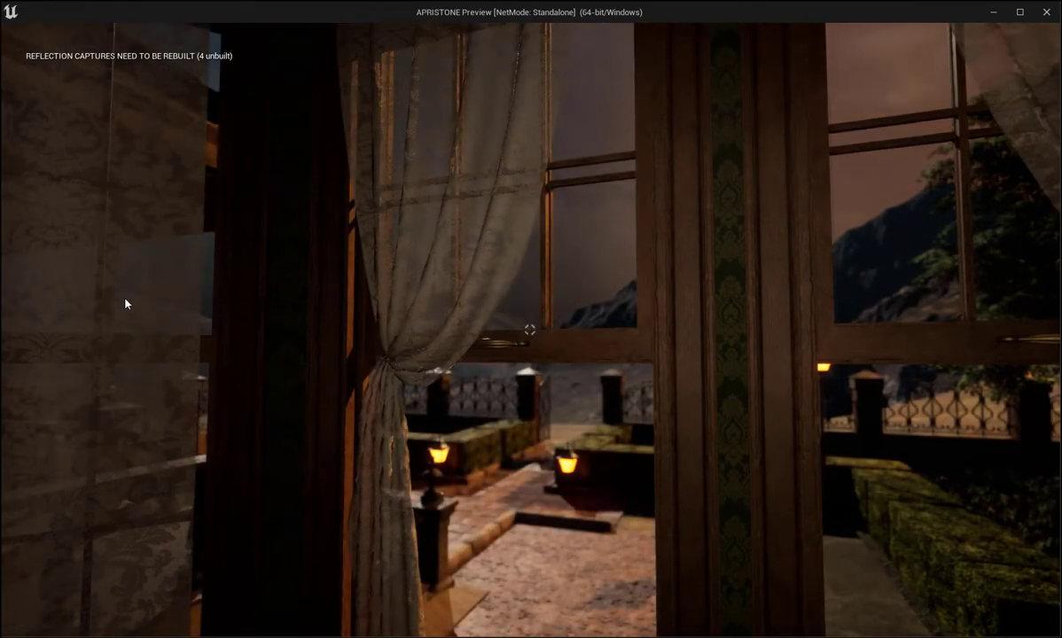
key(w)
key(s)
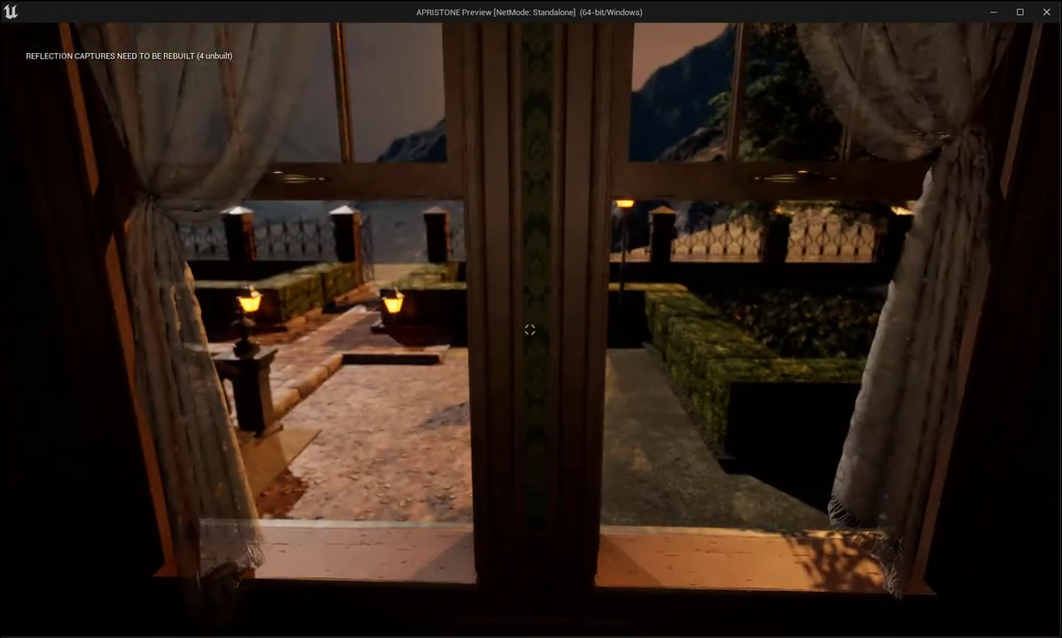
Turn left and walk through the arched doorway to the wooden door frame.
key(a)
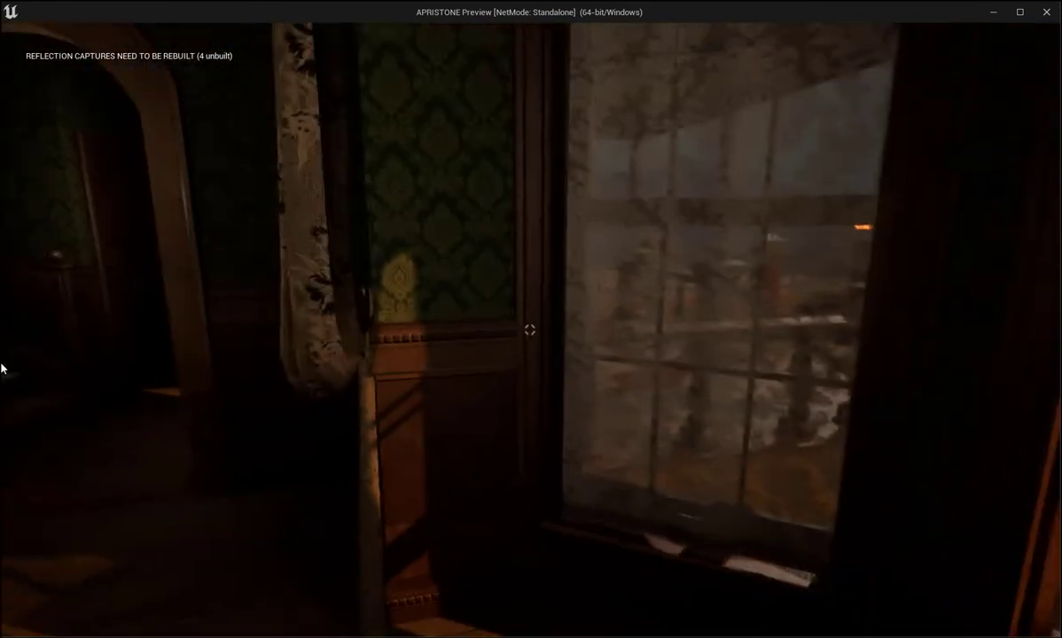
mouse_move(2, 369)
key(w)
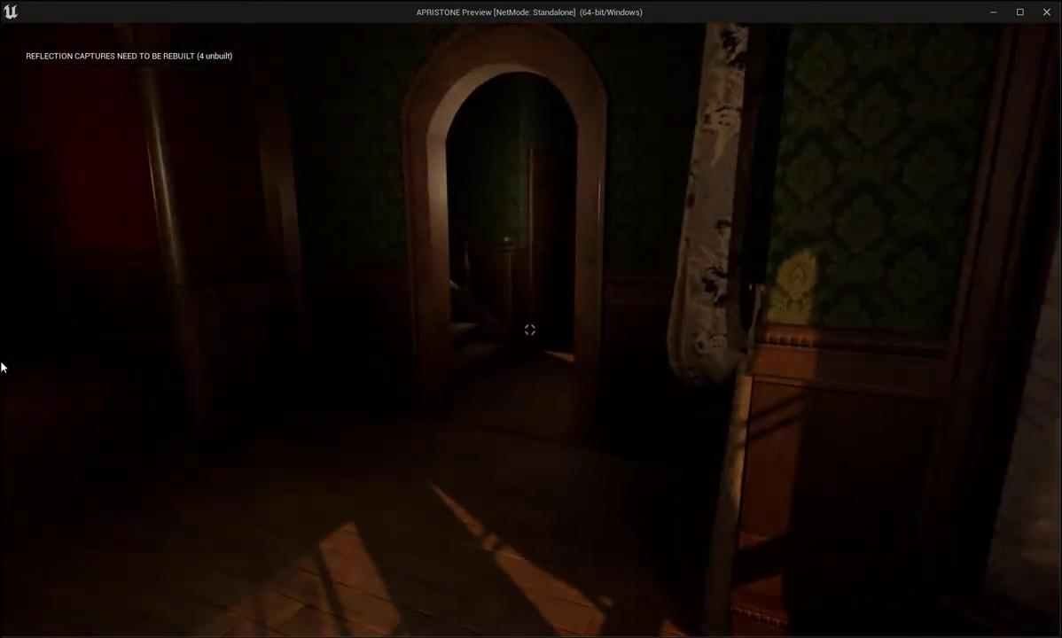
key(w)
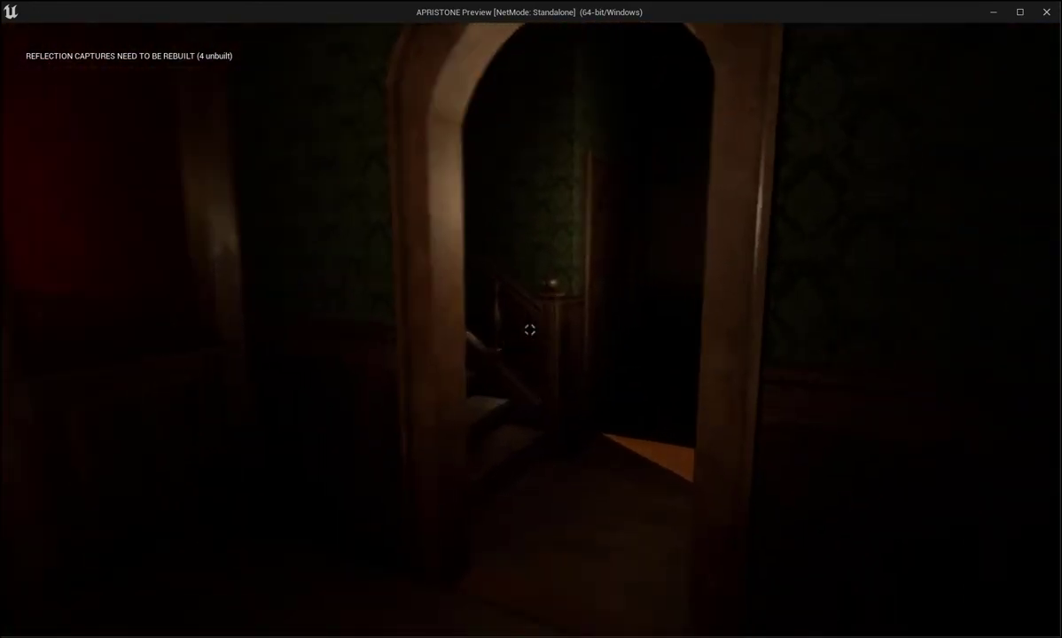
key(w)
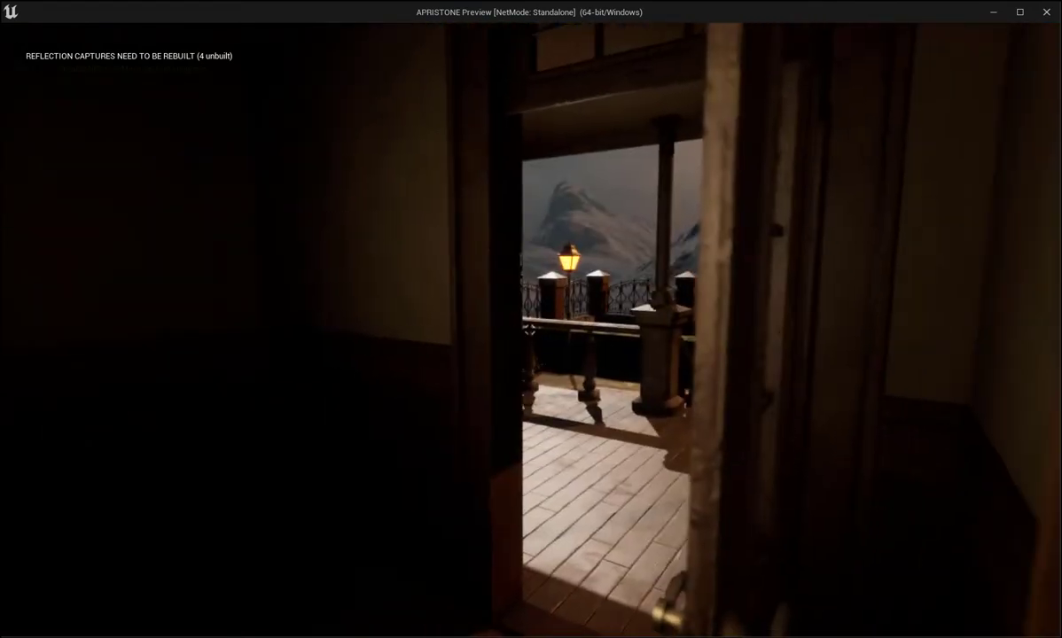
Walk off the balcony, down the stairs and along the path past the hedge enclosure to the fence lamp post.
key(w)
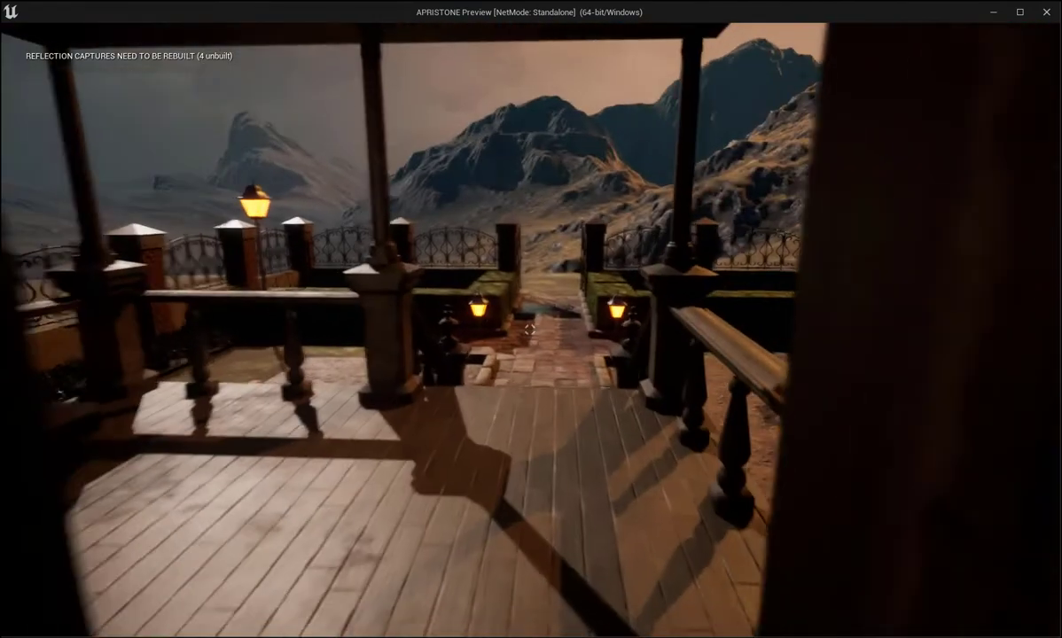
key(w)
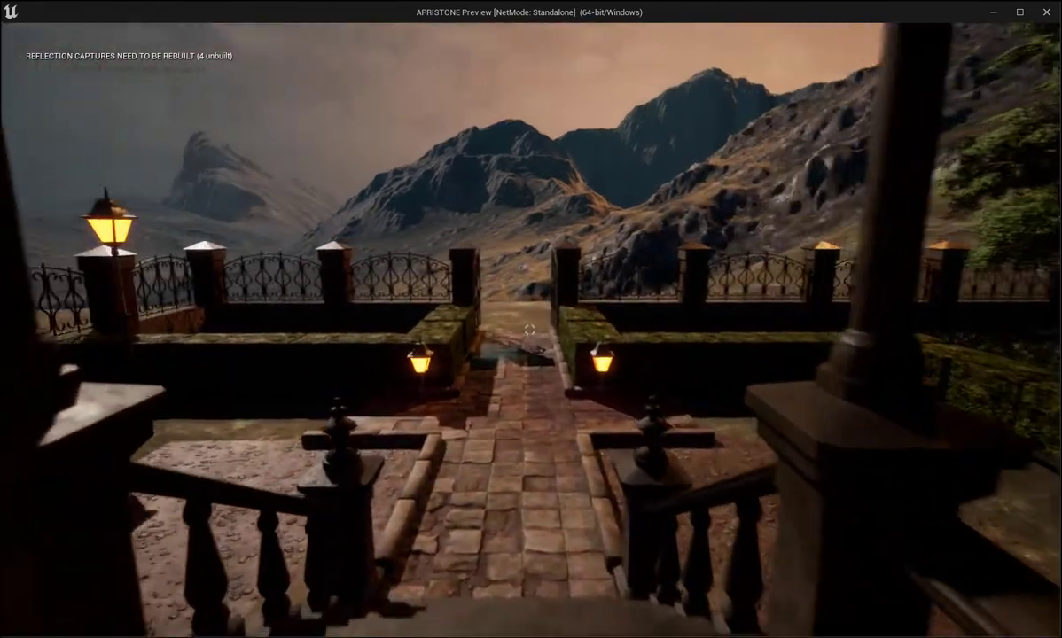
key(w)
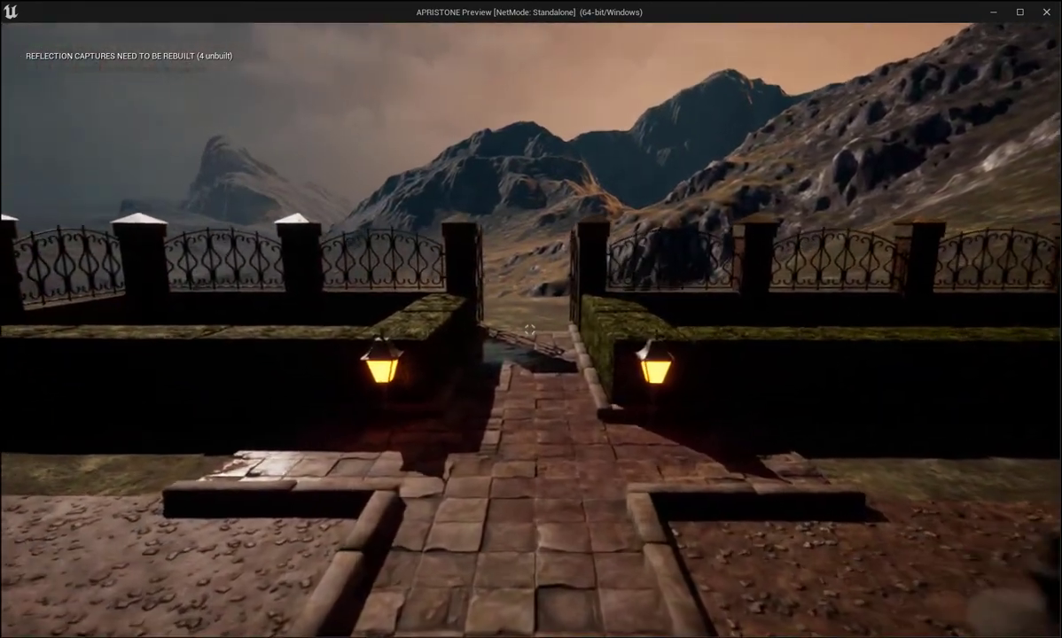
key(w)
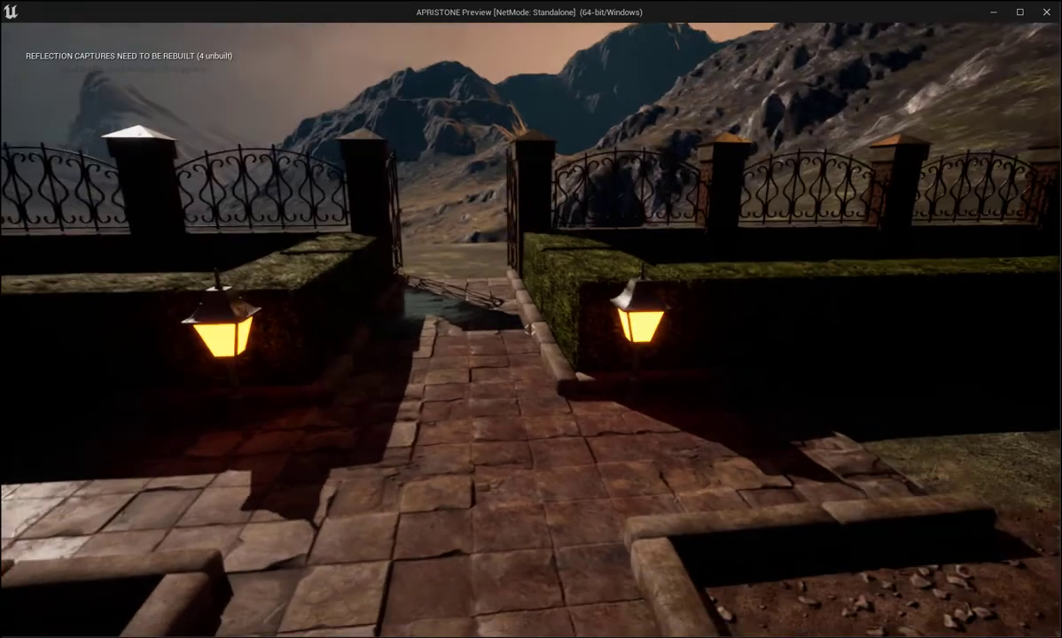
key(w)
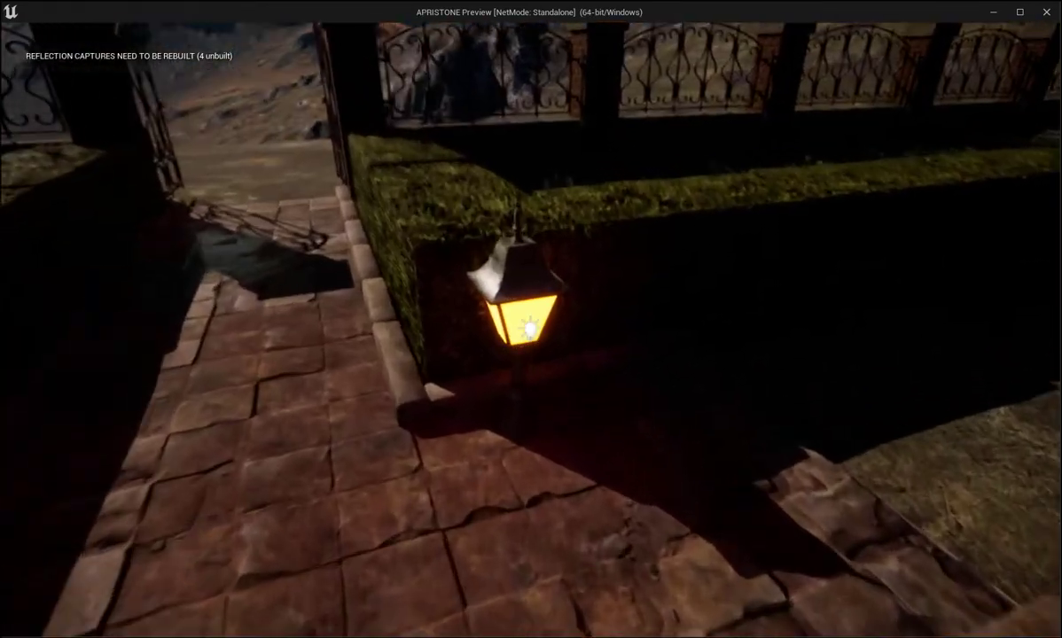
key(w)
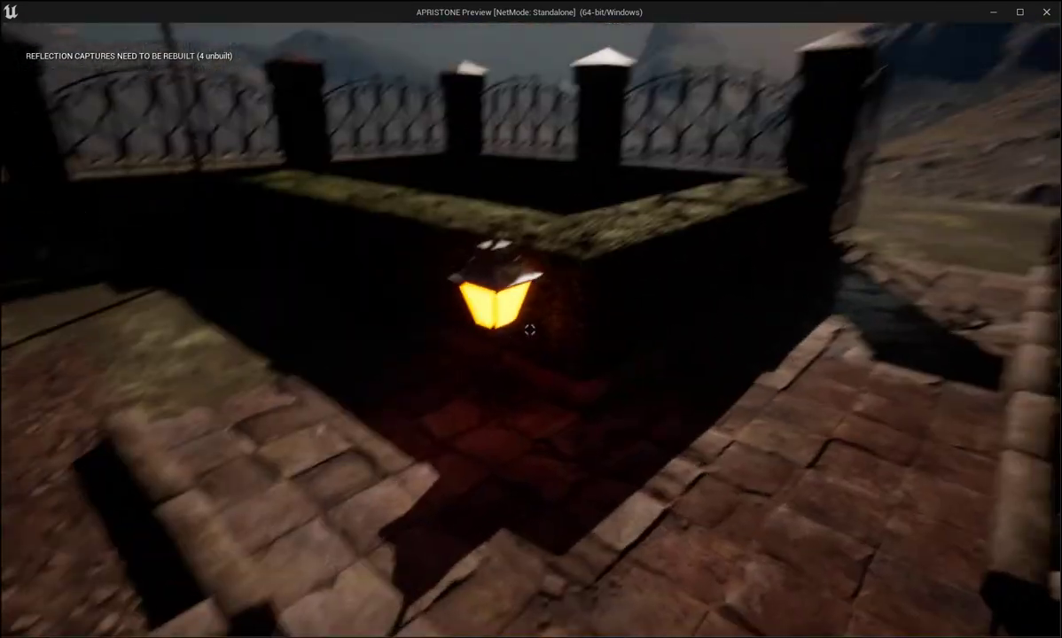
key(w)
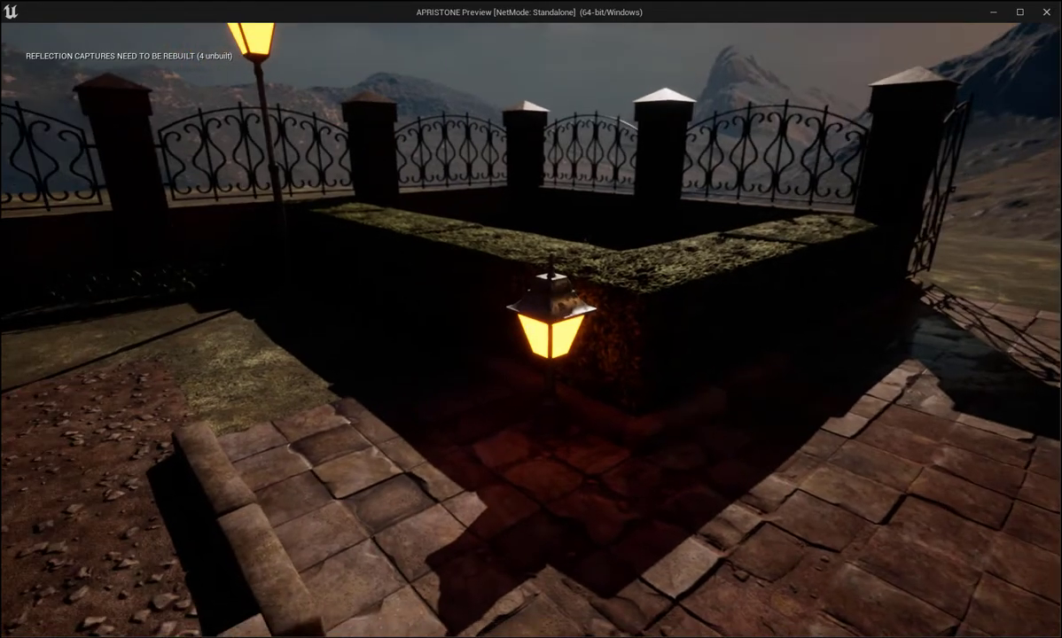
key(w)
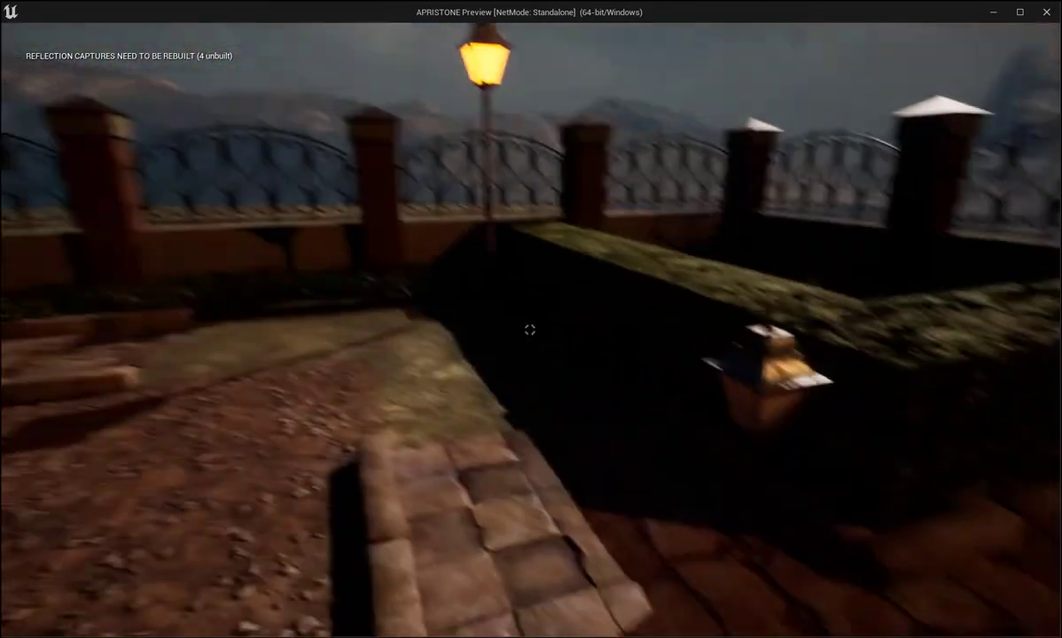
key(w)
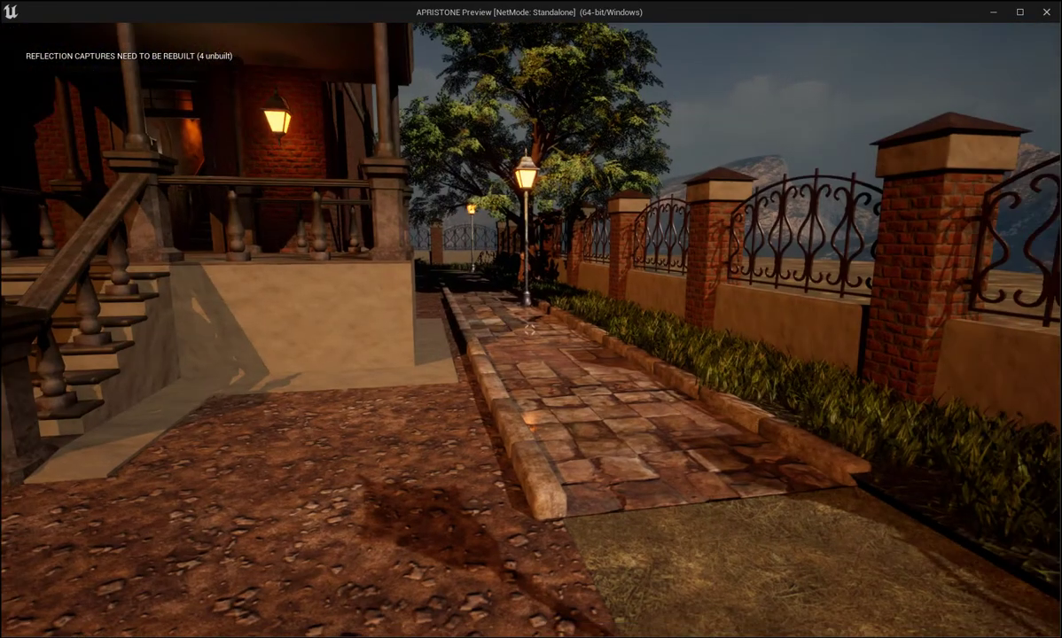
Switch to the third-person character with V and run down the path to the lamp post.
key(v)
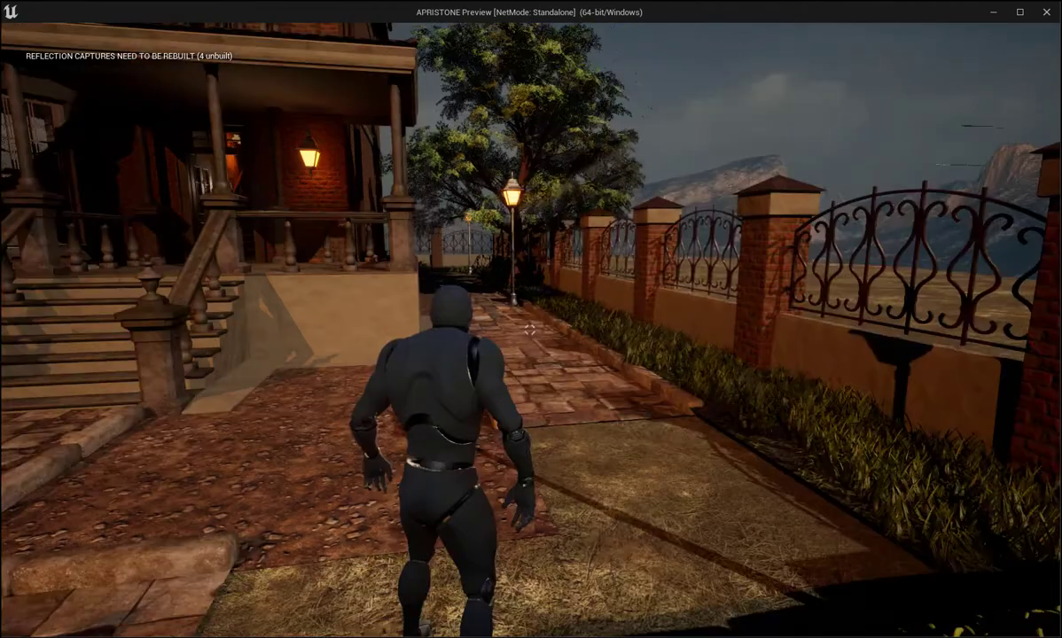
key(w)
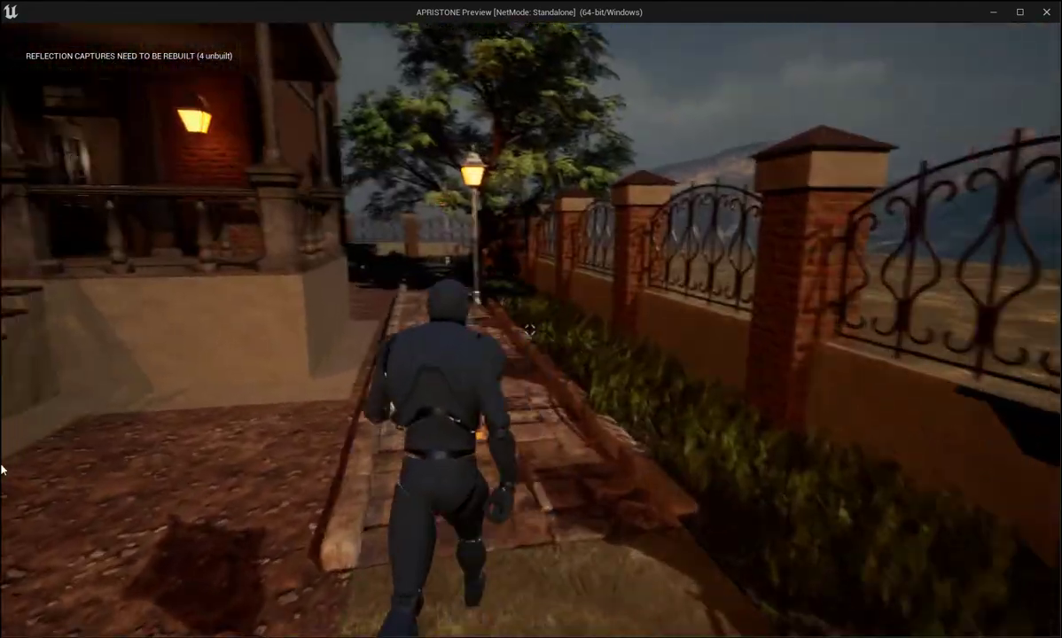
key(w)
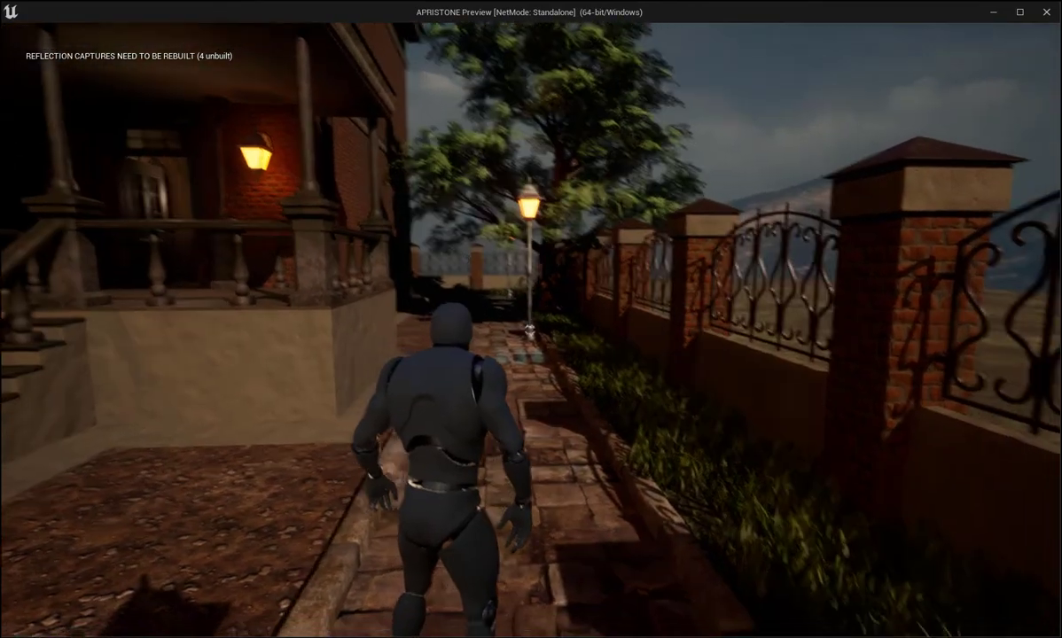
key(w)
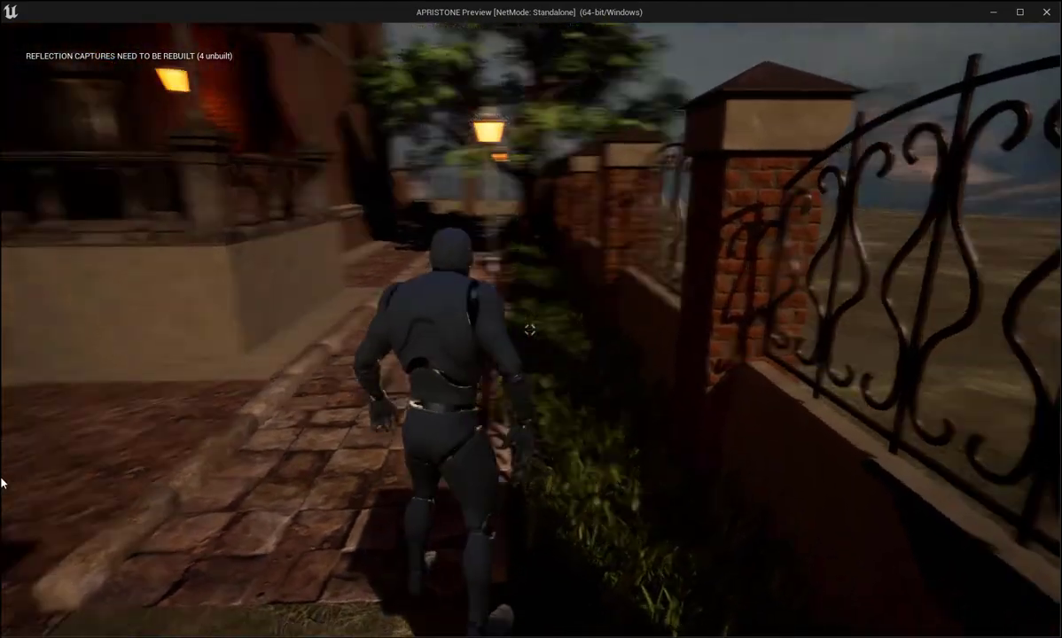
key(w)
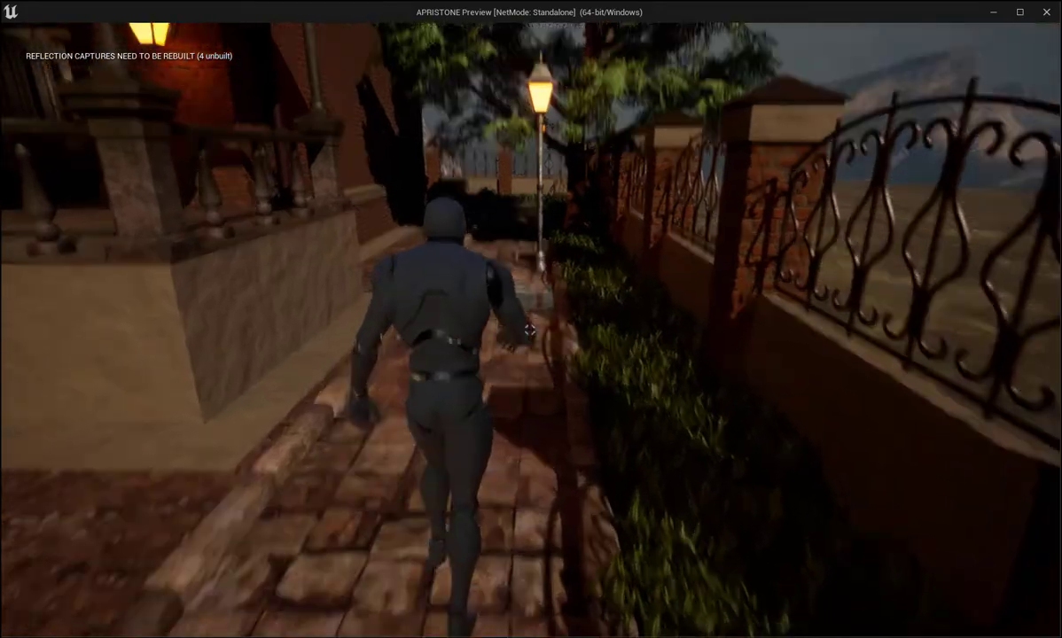
key(w)
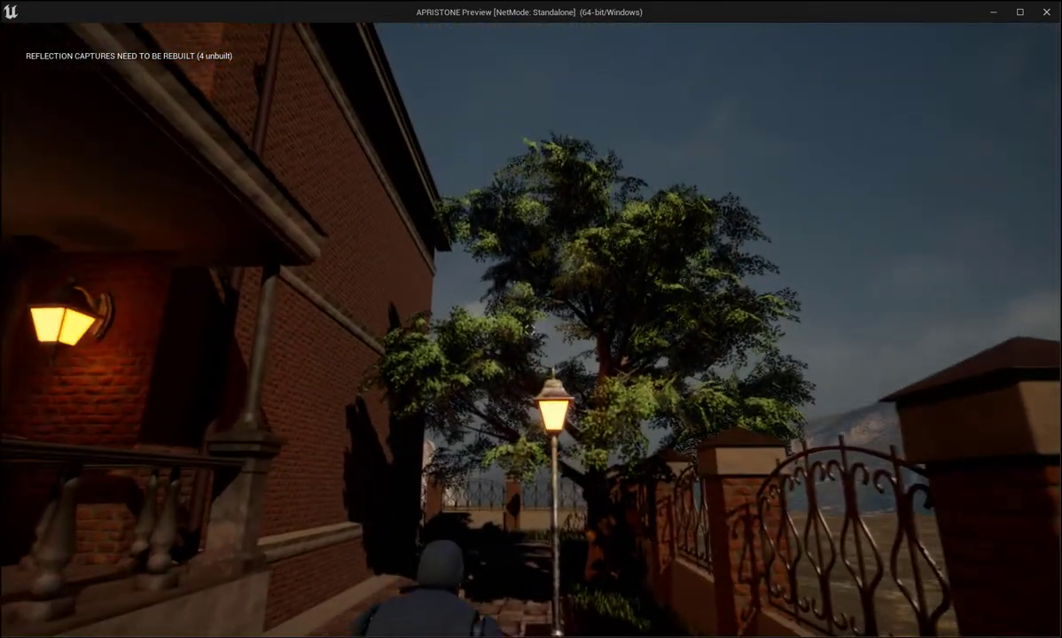
key(w)
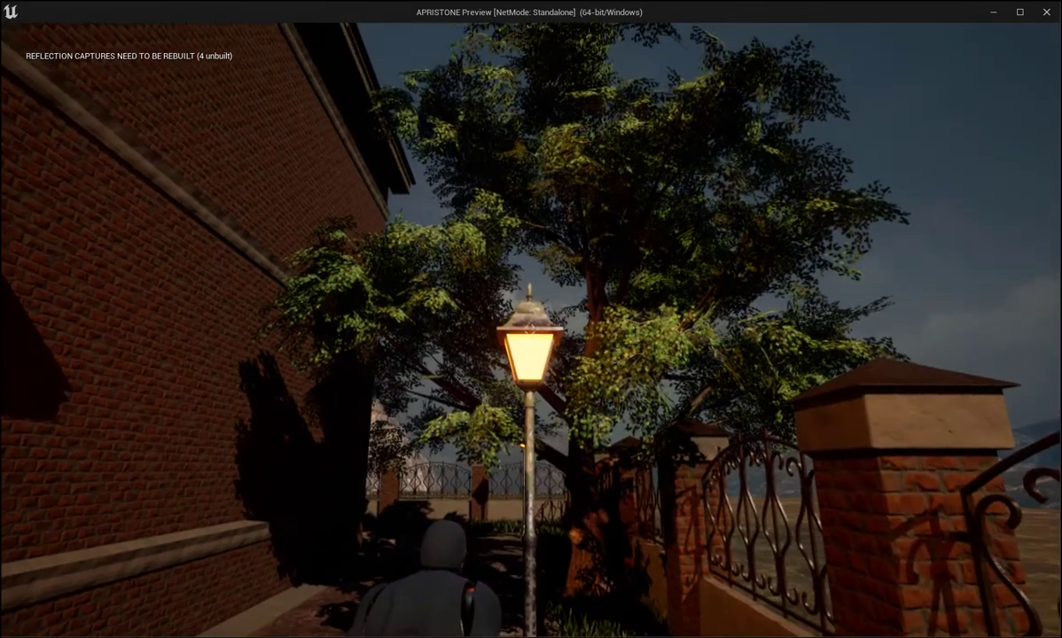
key(w)
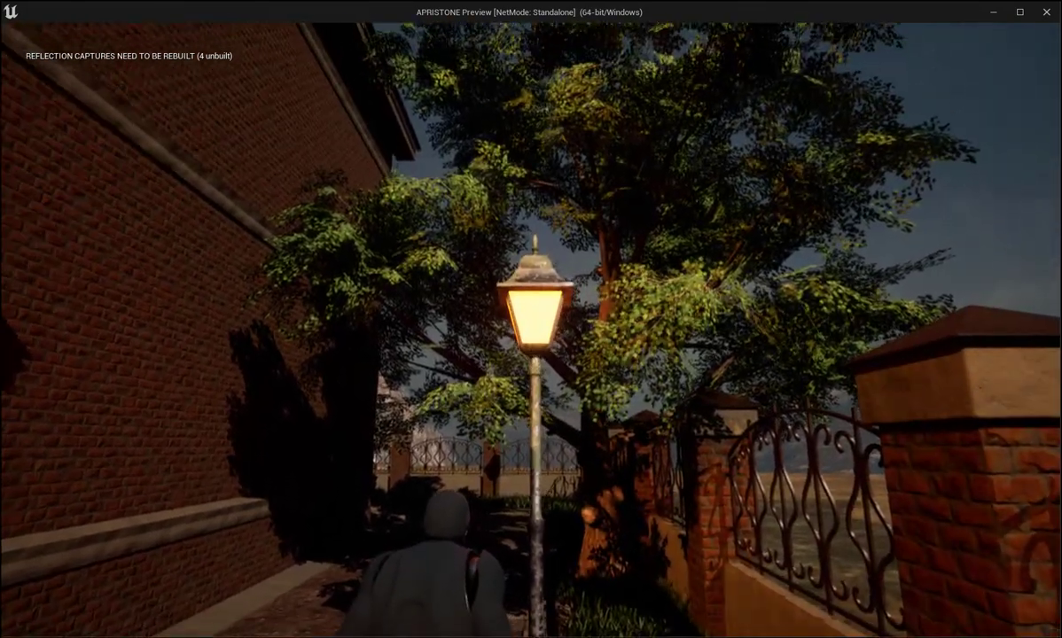
key(w)
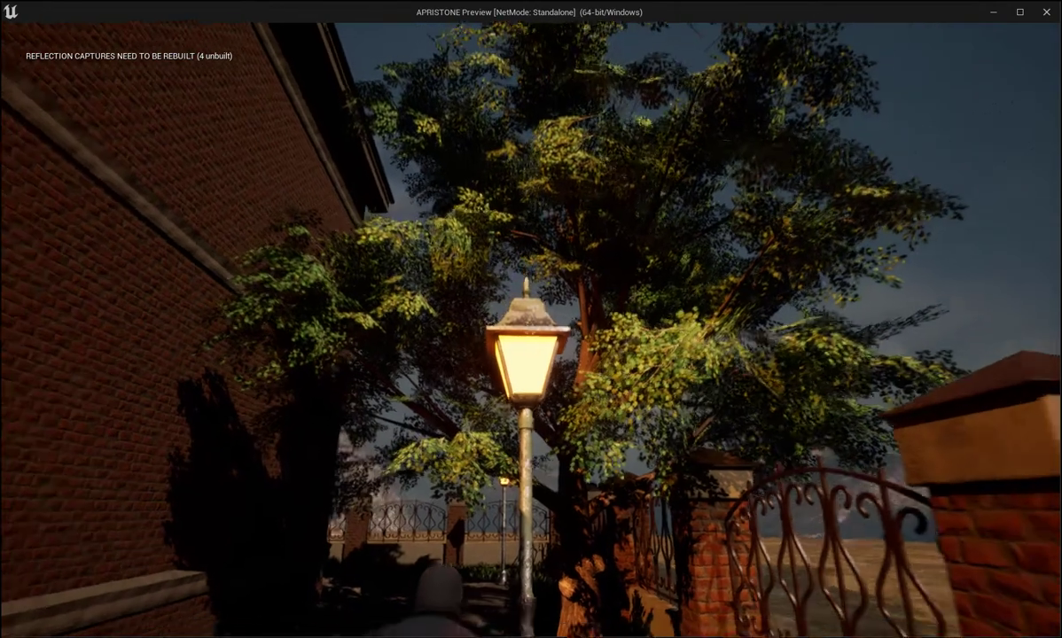
Run along the porch wall and hedge, through the tiled courtyard, toward the tree and lamp post.
key(w)
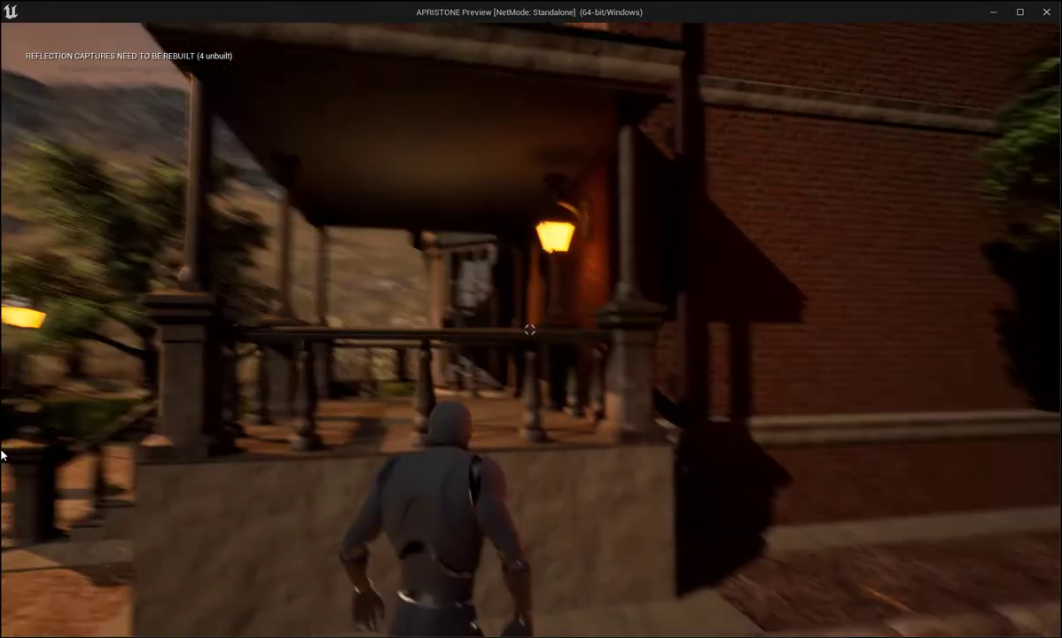
key(w)
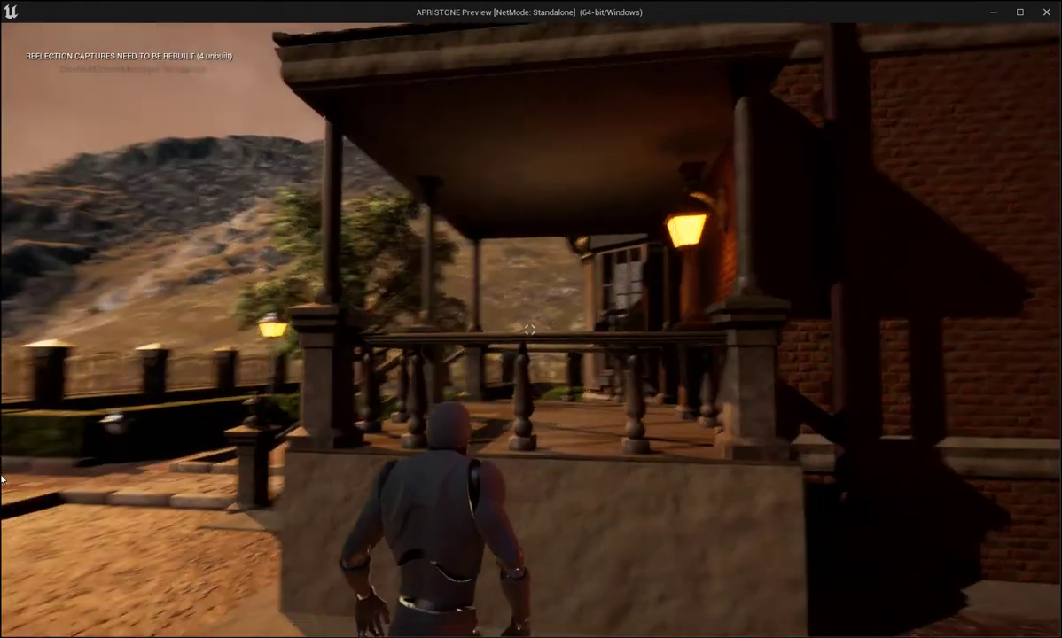
key(w)
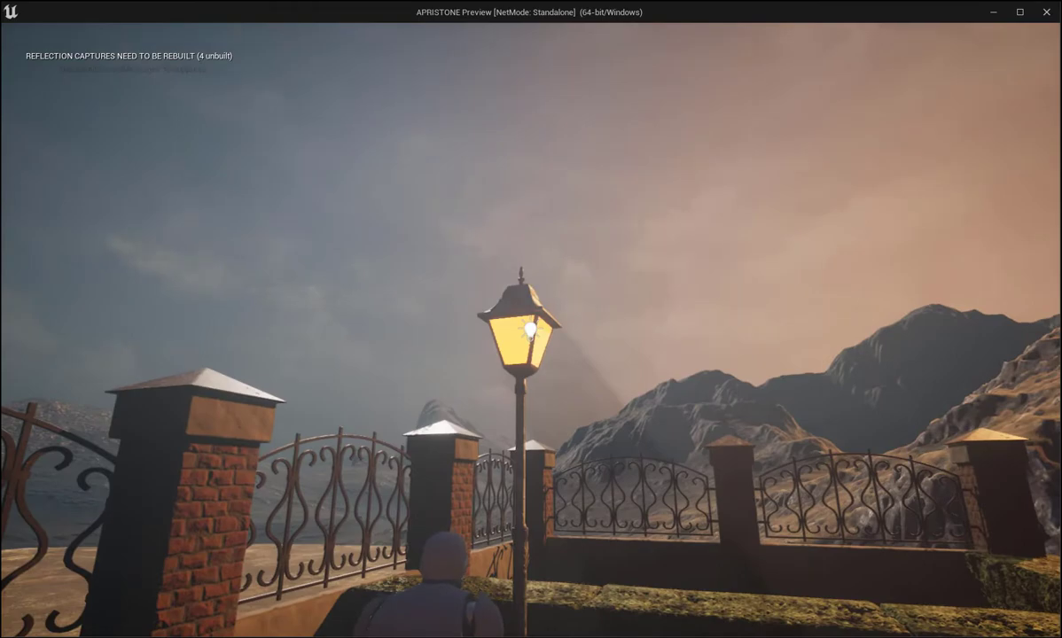
key(w)
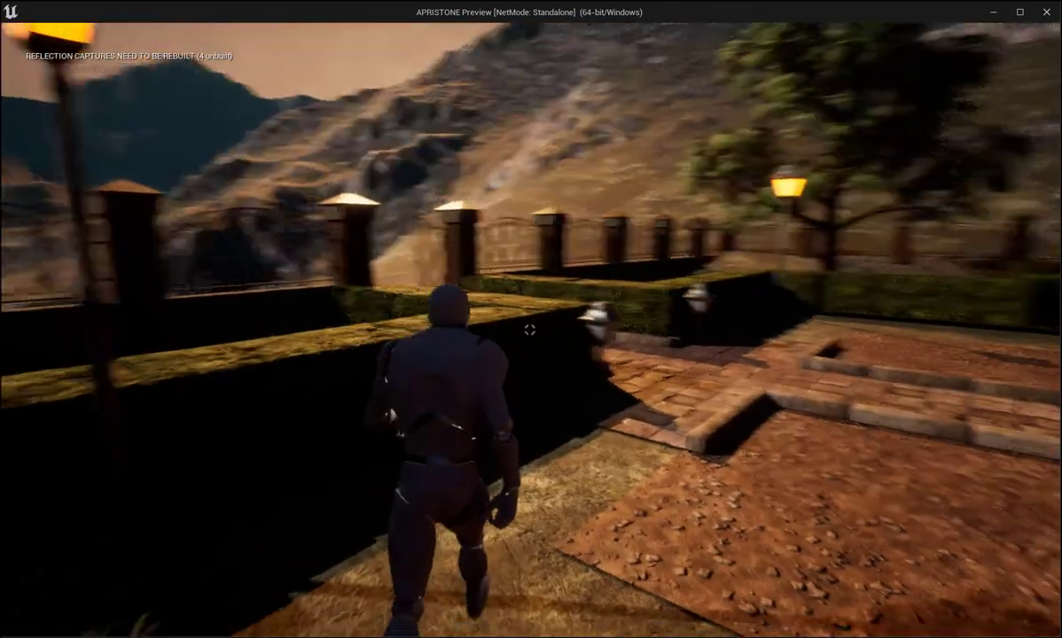
key(w)
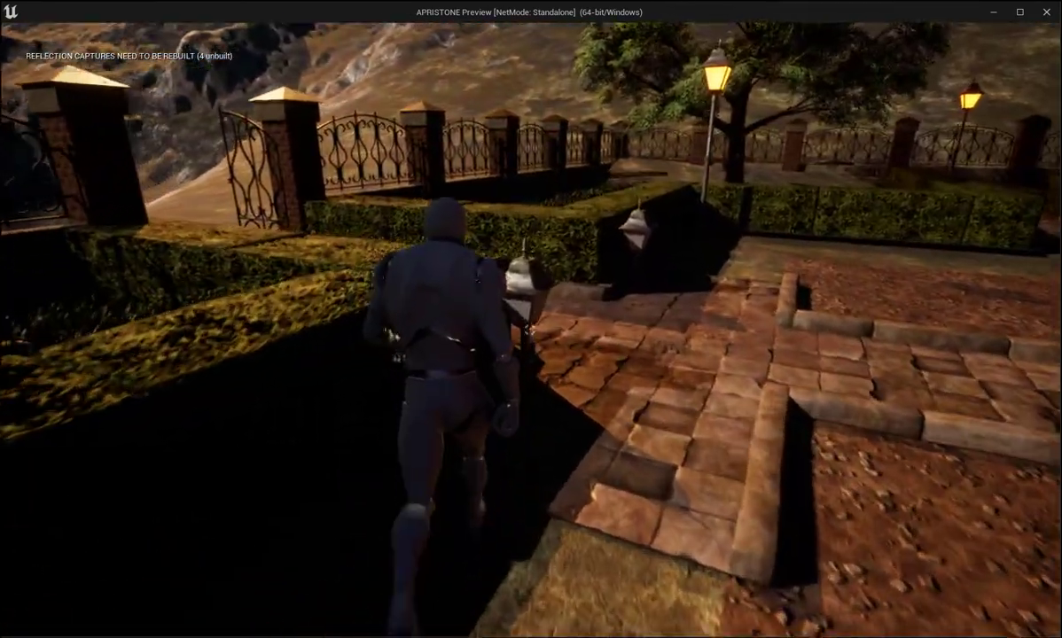
key(w)
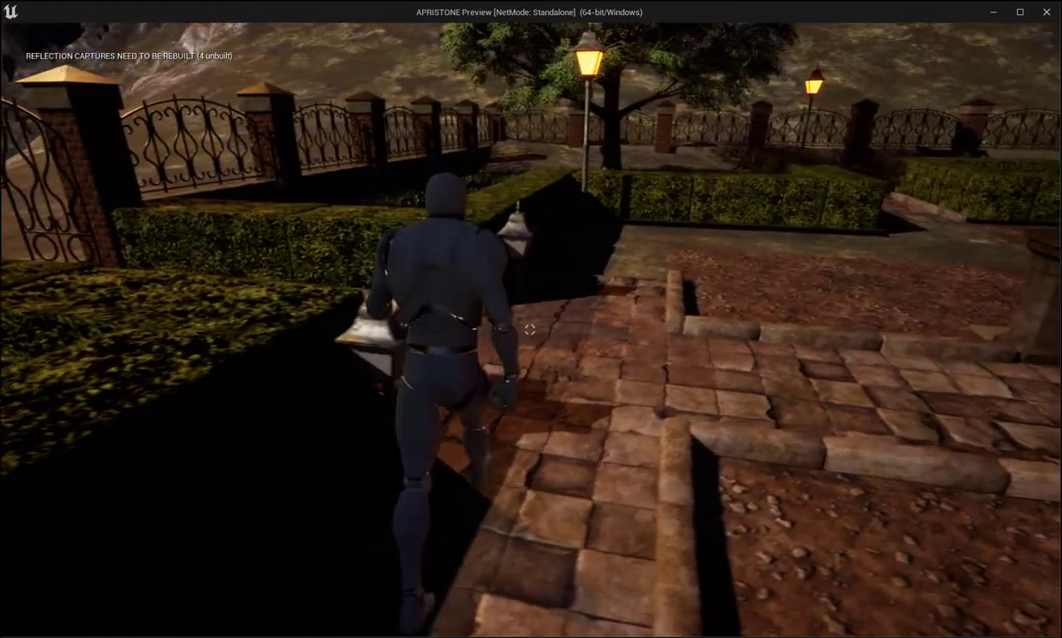
key(w)
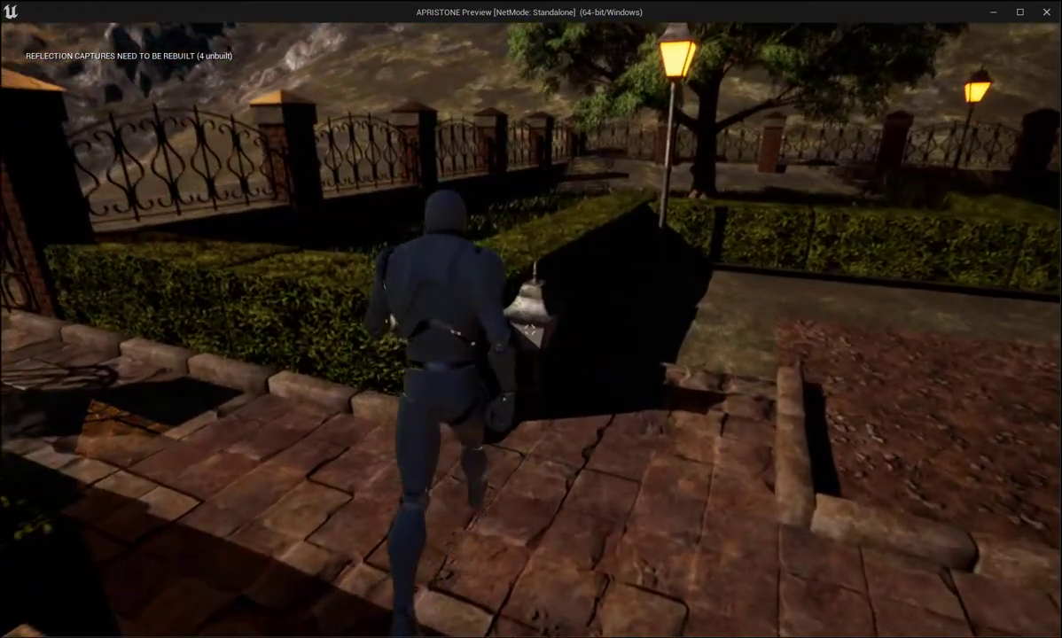
key(w)
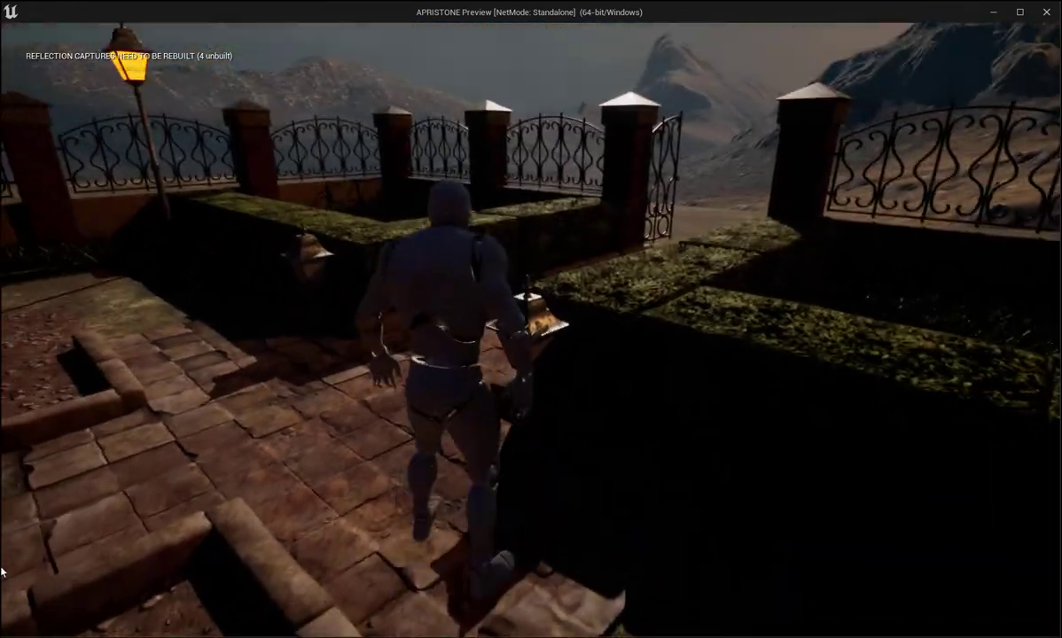
mouse_move(529, 330)
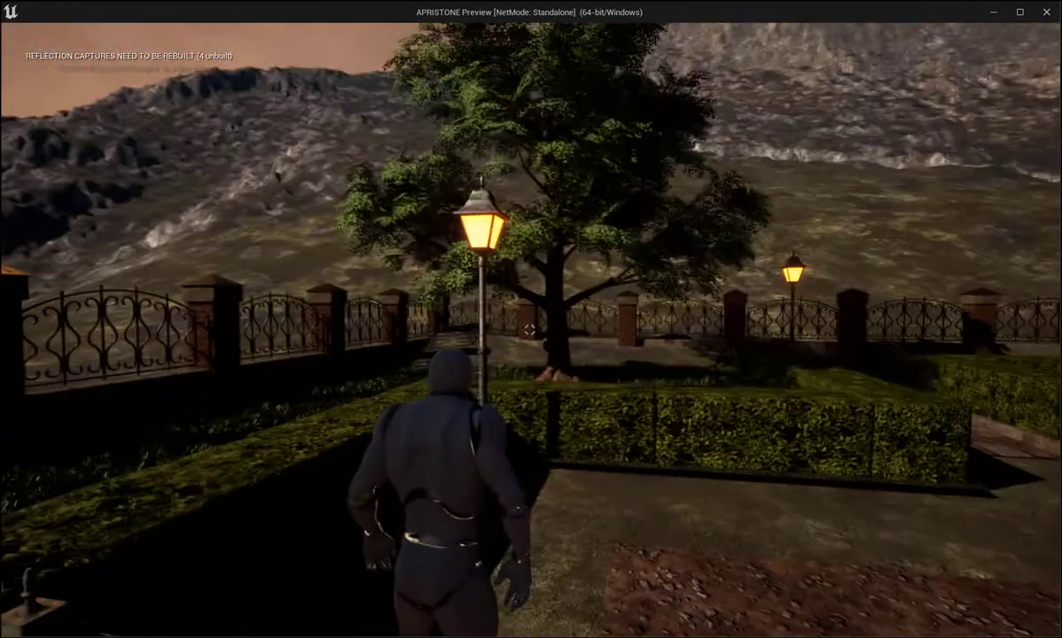
key(w)
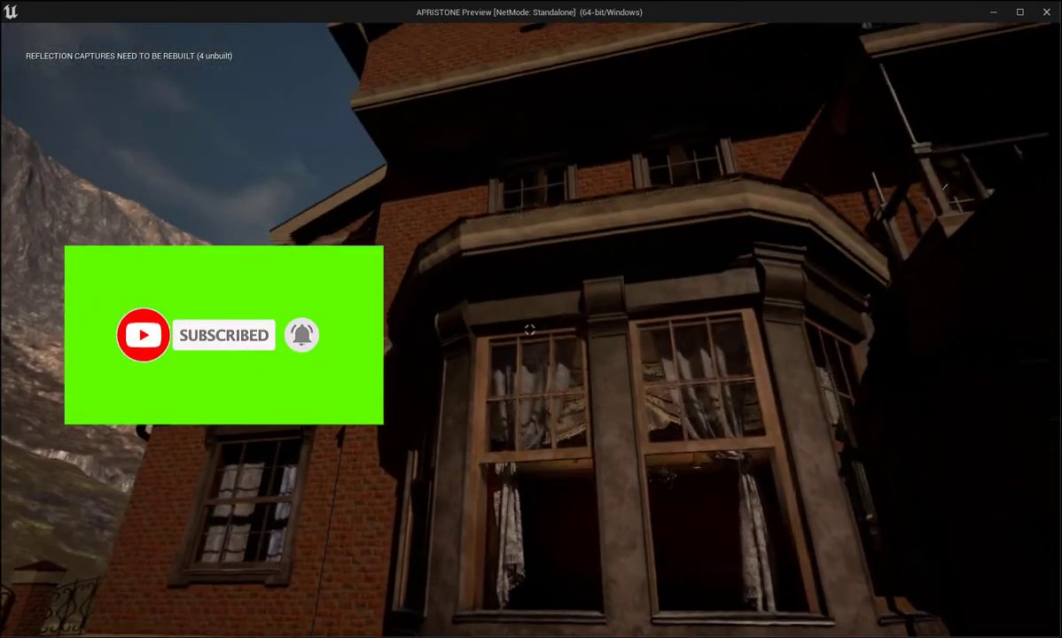
Run the character along the brick wall, past the porch, toward the terrace railing.
key(w)
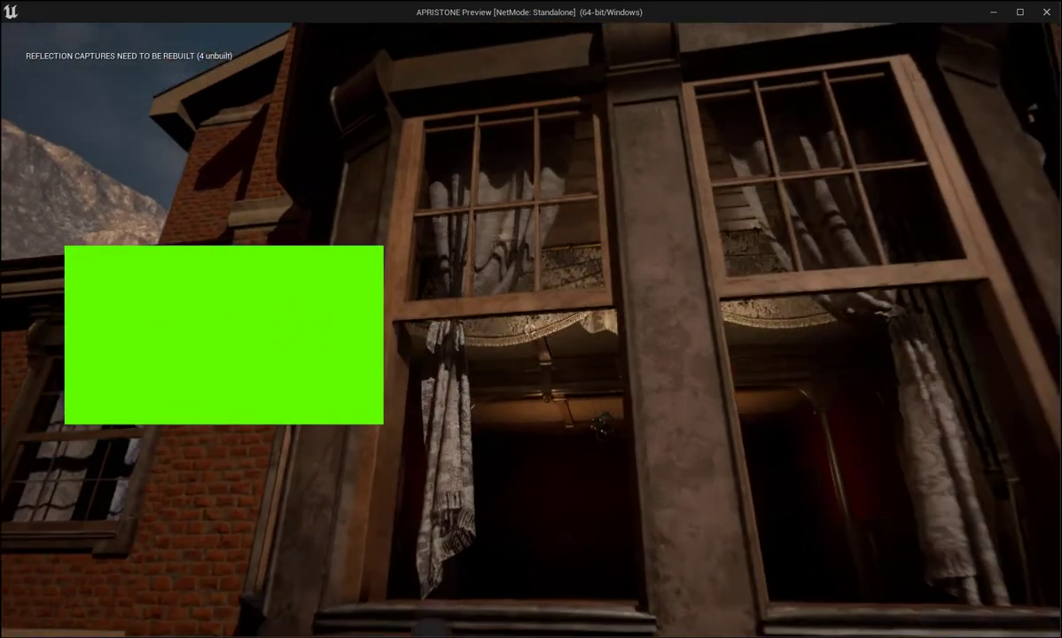
key(w)
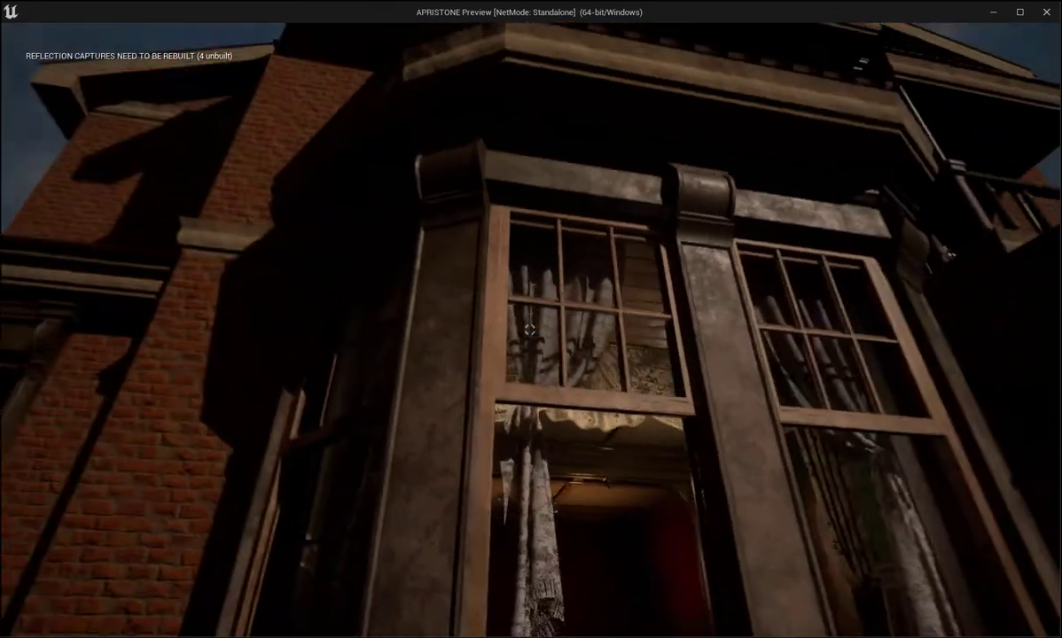
key(w)
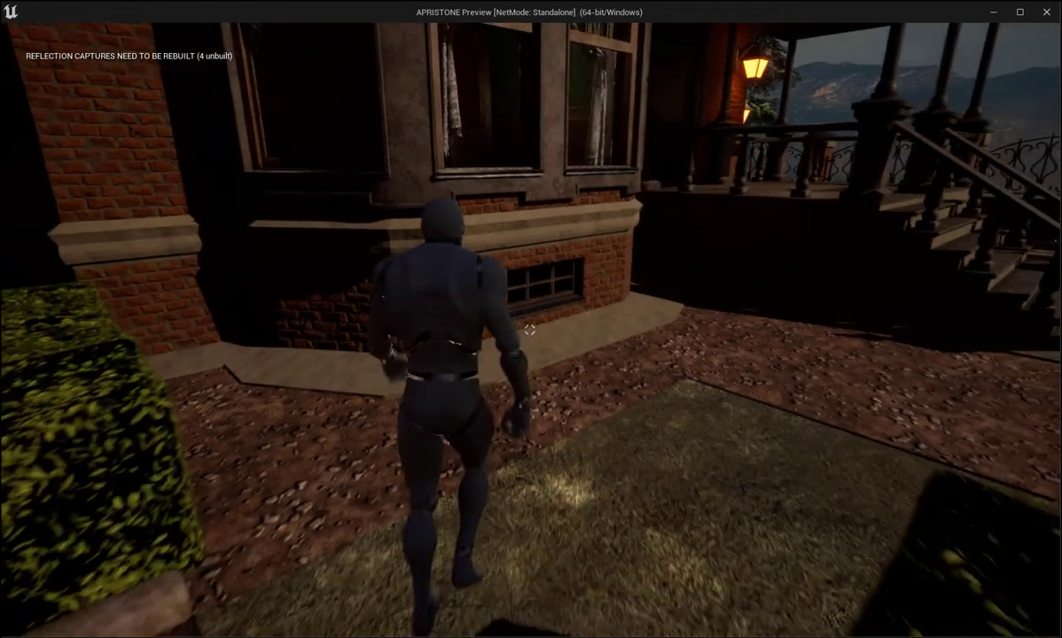
key(w)
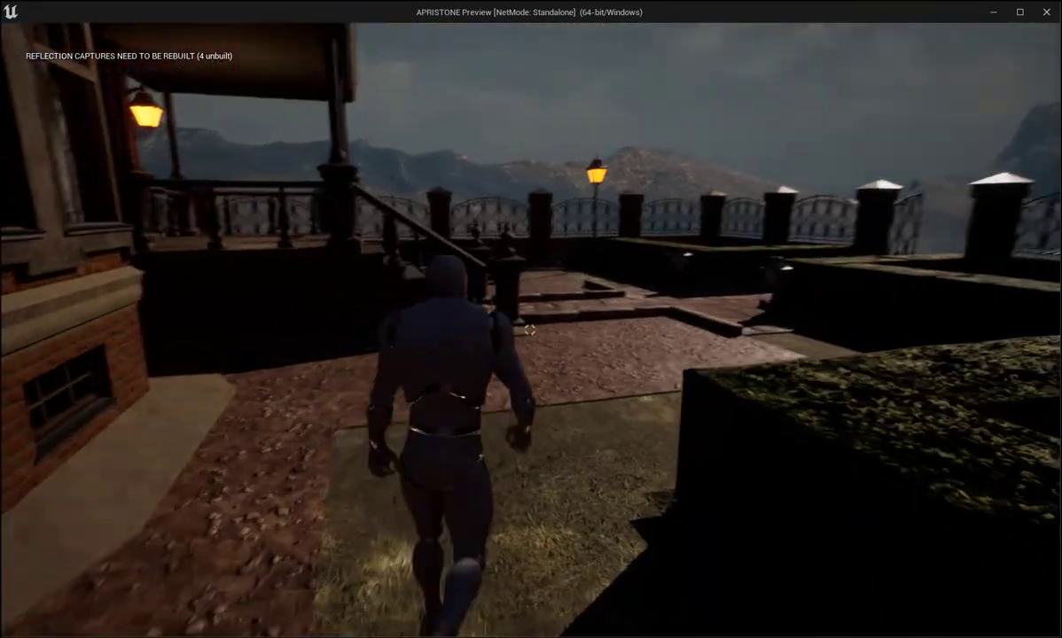
key(w)
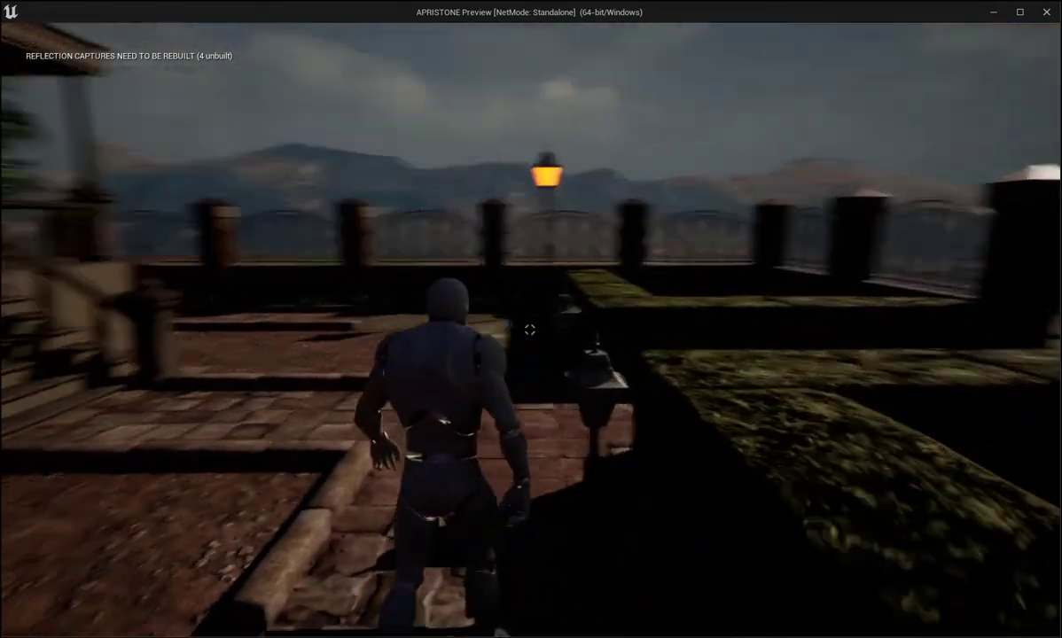
Run along the stone path through the open gate into the field, then turn to face the house.
key(w)
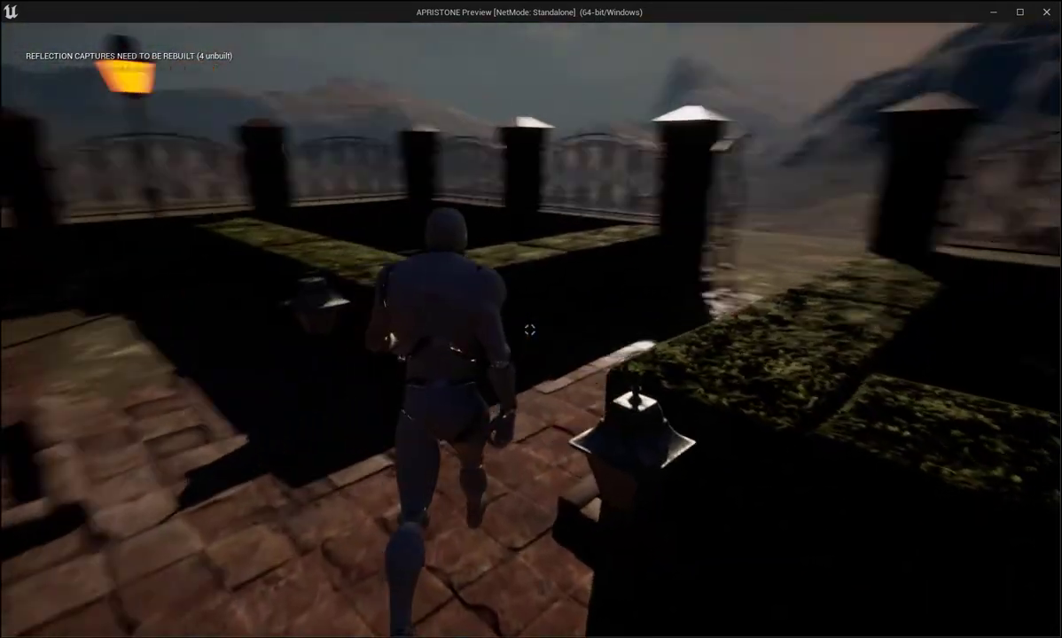
key(w)
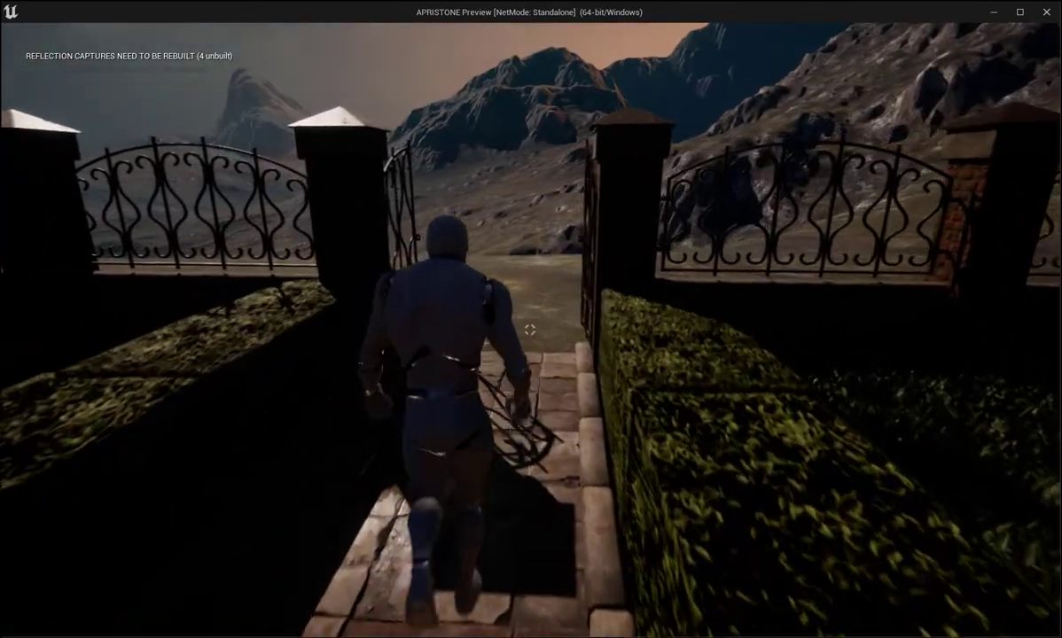
key(w)
key(w)
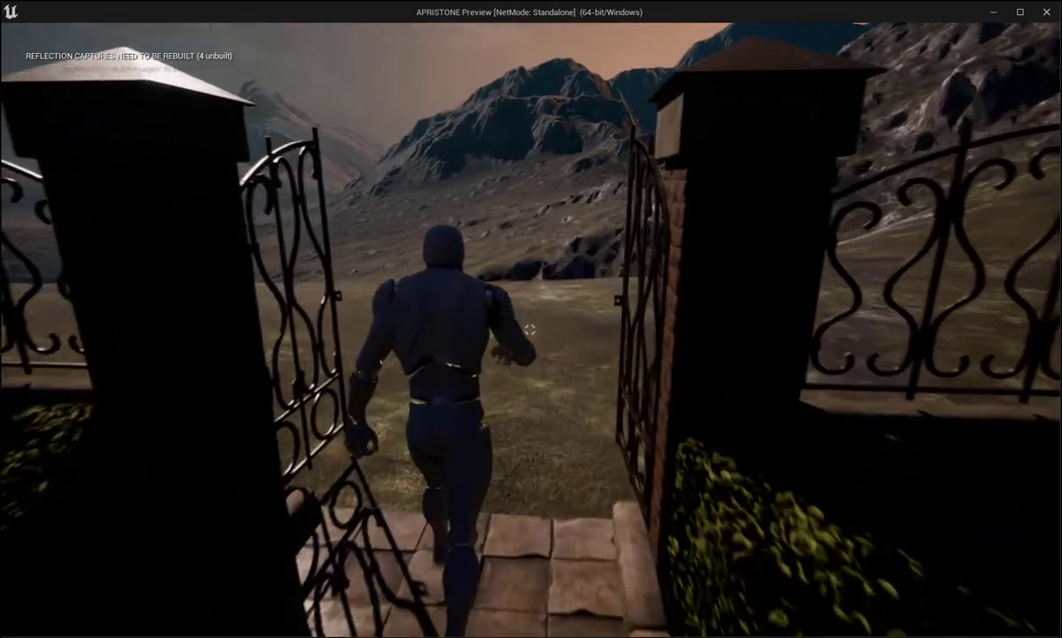
key(w)
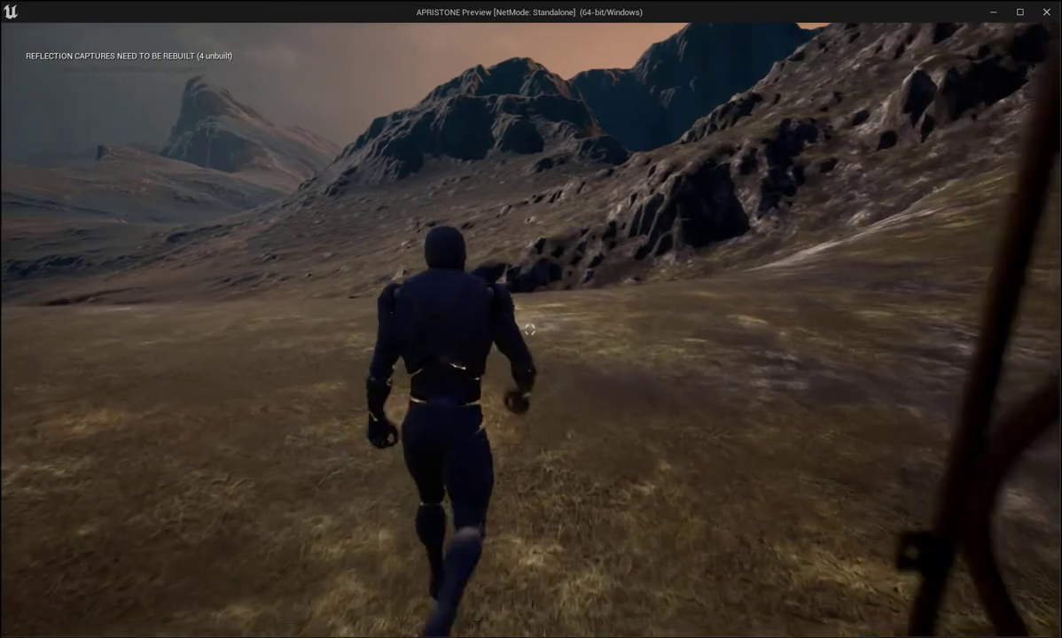
key(w)
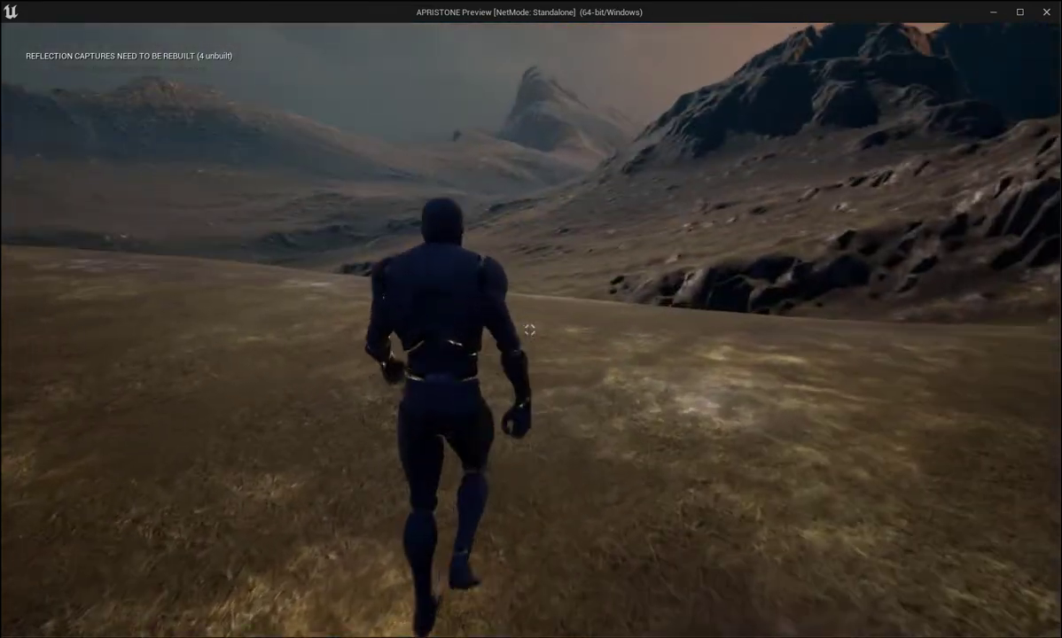
key(w)
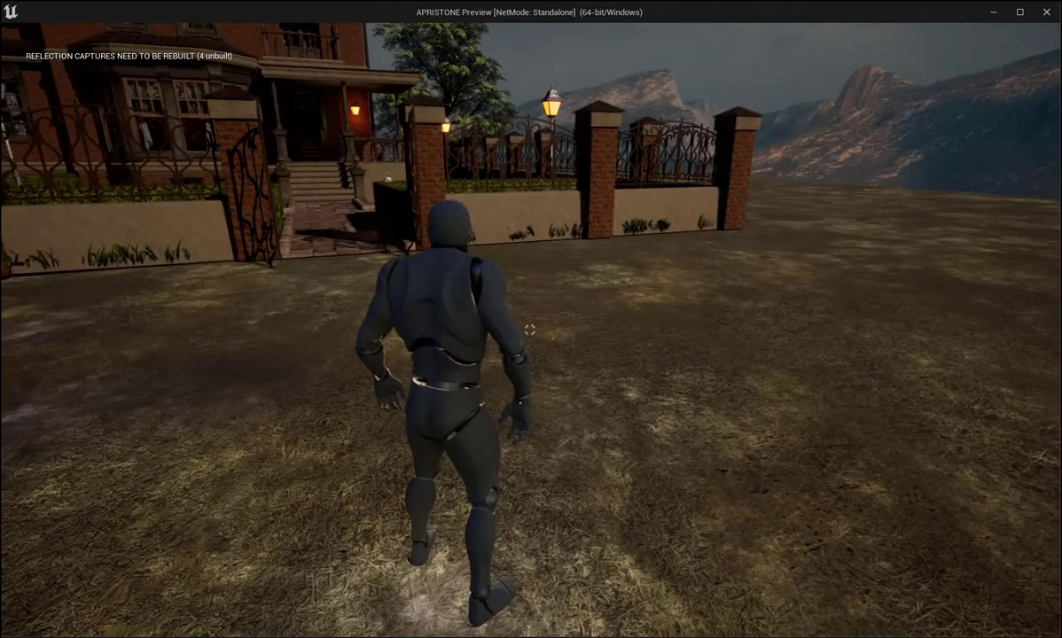
key(w)
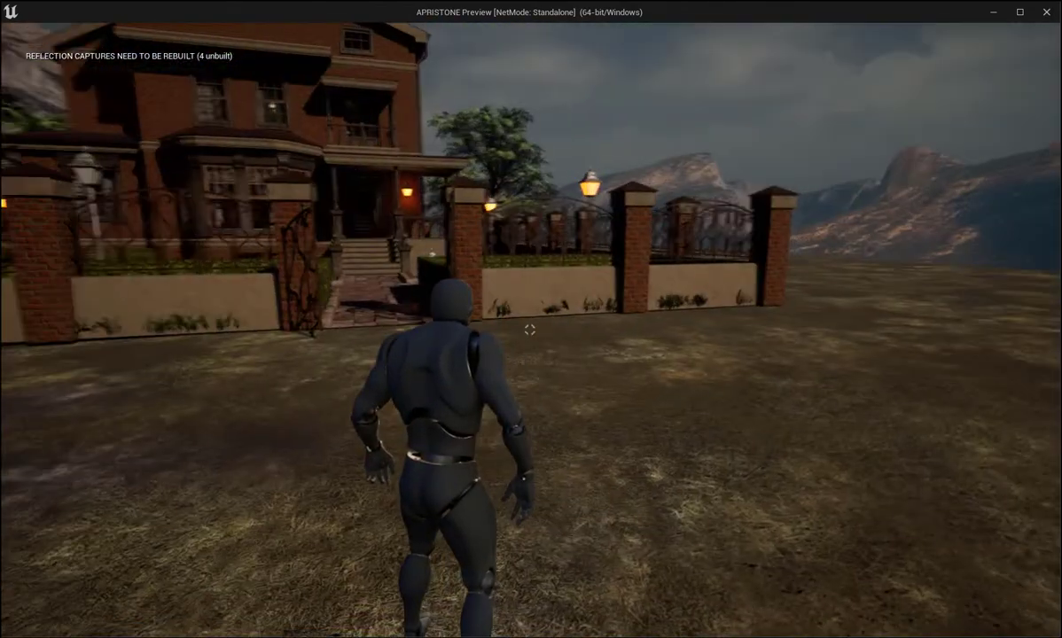
key(w)
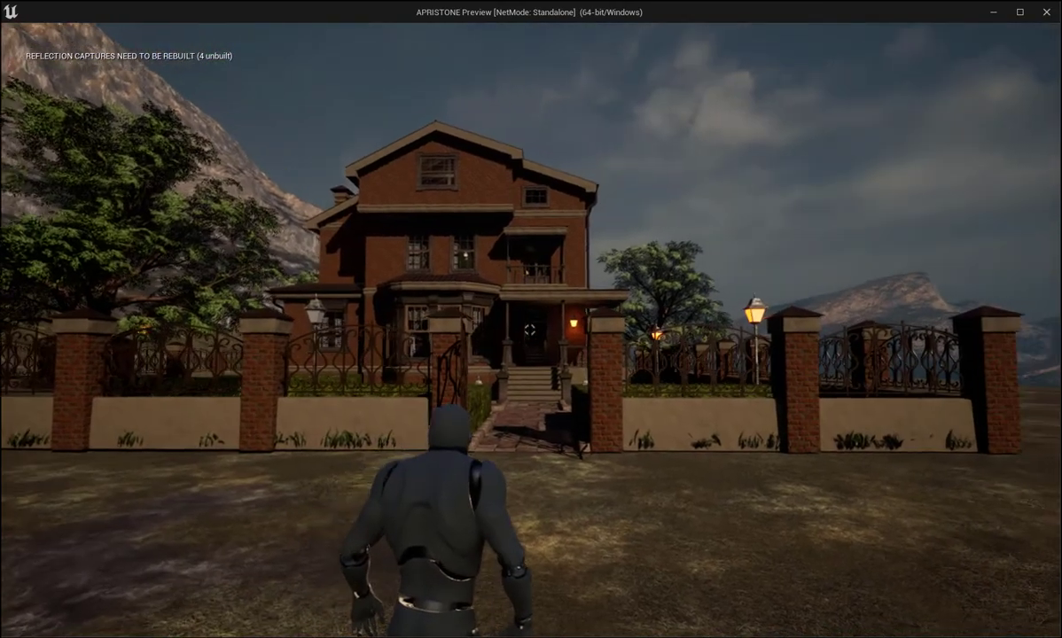
Run off toward the valley, then stop the preview with Esc to return to Day_Map.
key(w)
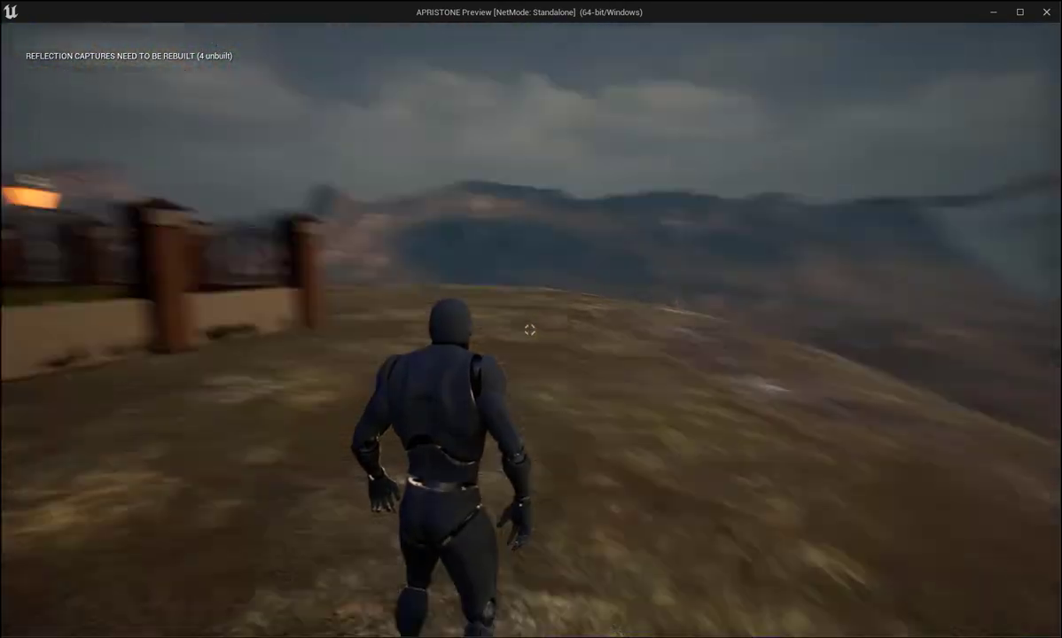
key(w)
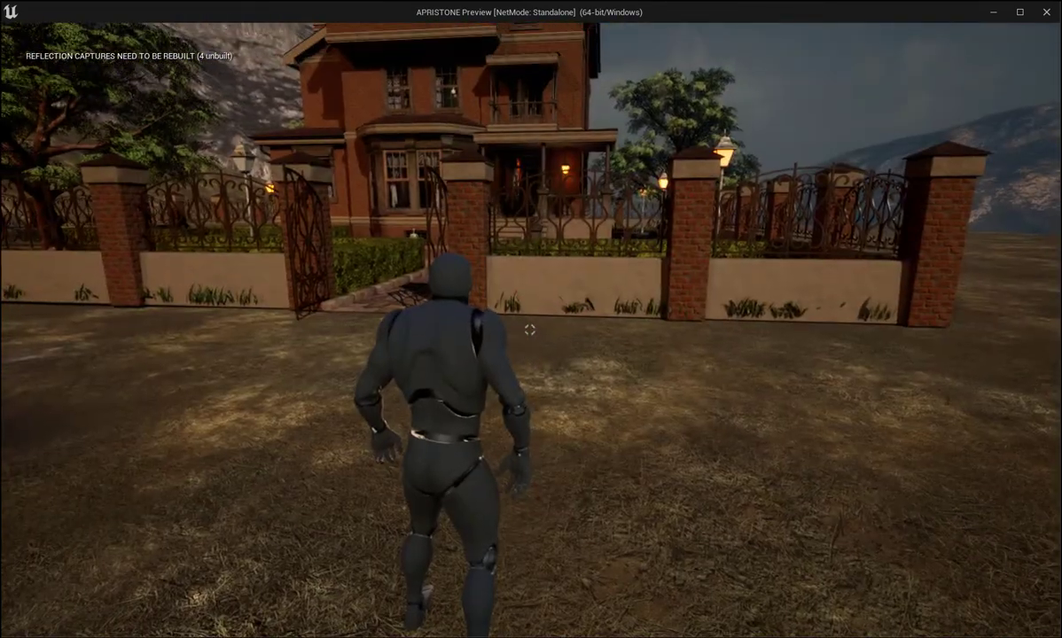
key(Escape)
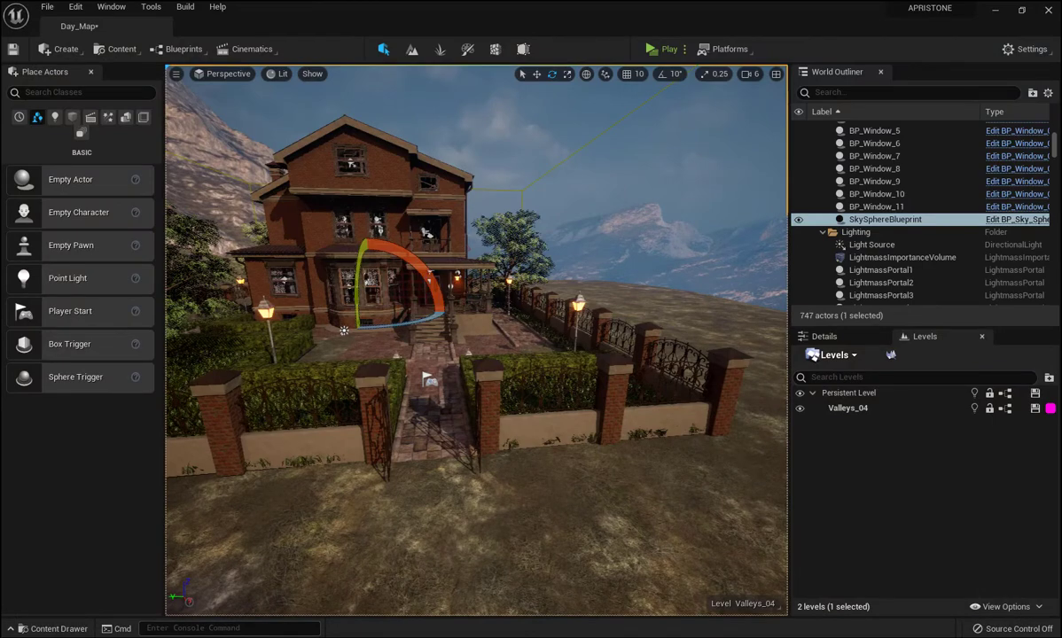
right_drag(482, 433, 548, 507)
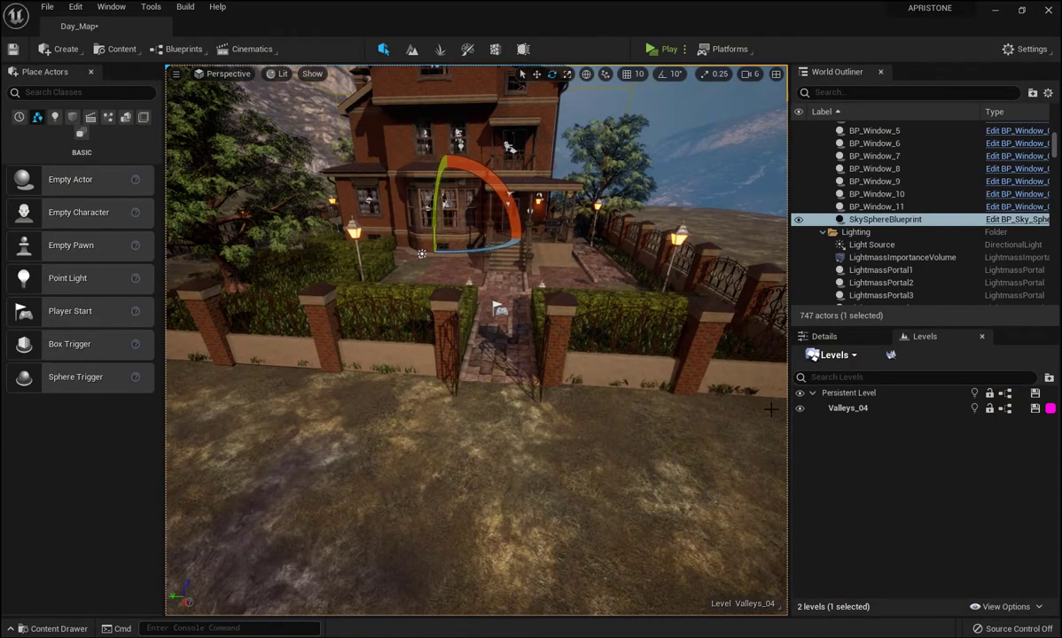
click(994, 15)
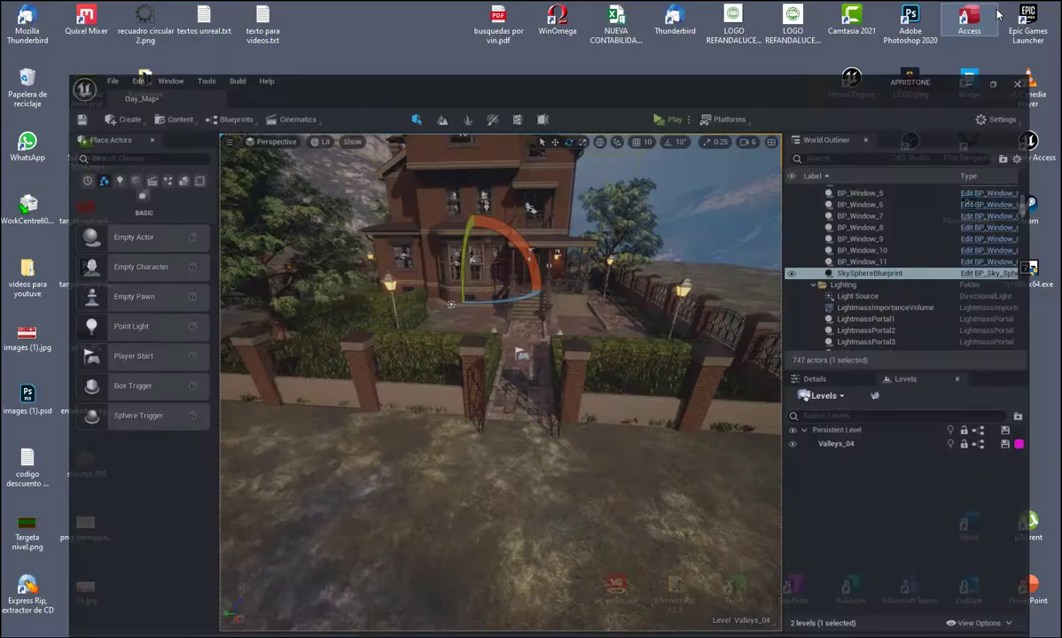
double_click(978, 80)
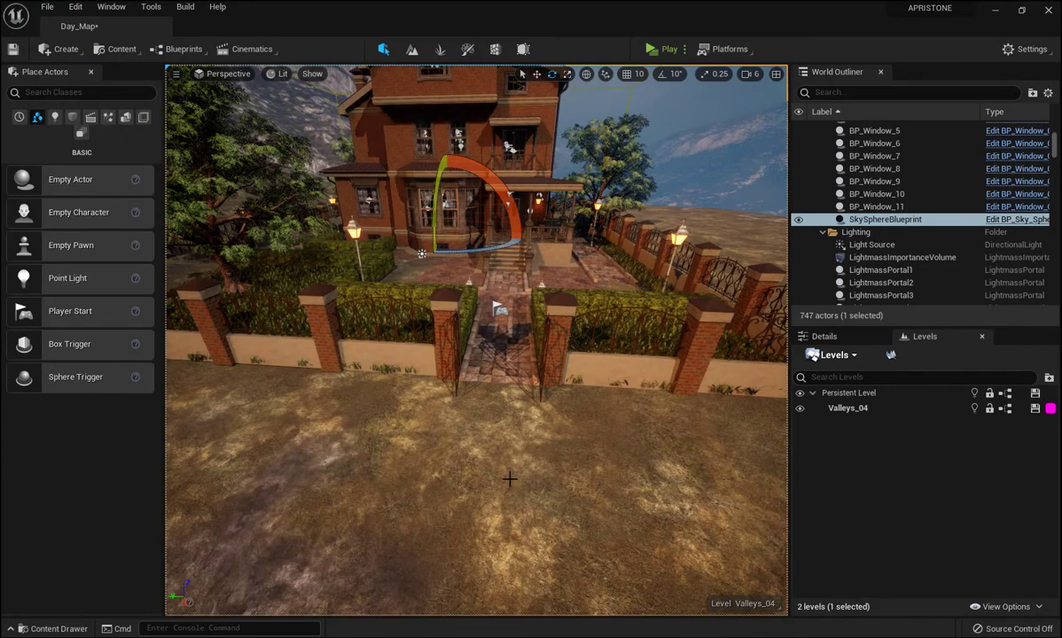
Launch Quixel Bridge from the toolbar's Create and Content menus.
click(81, 56)
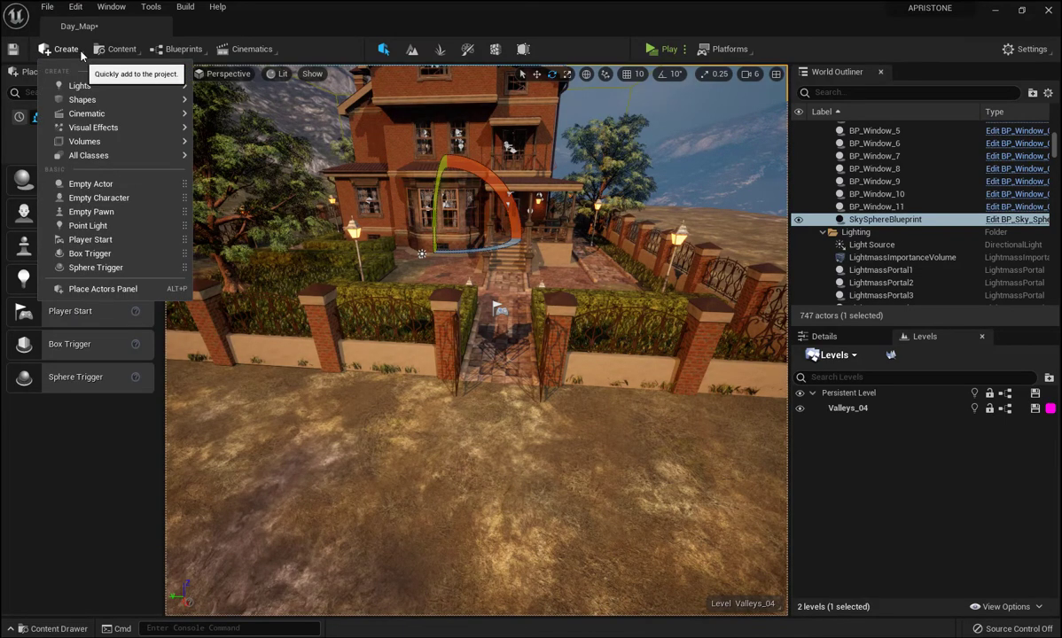
click(135, 53)
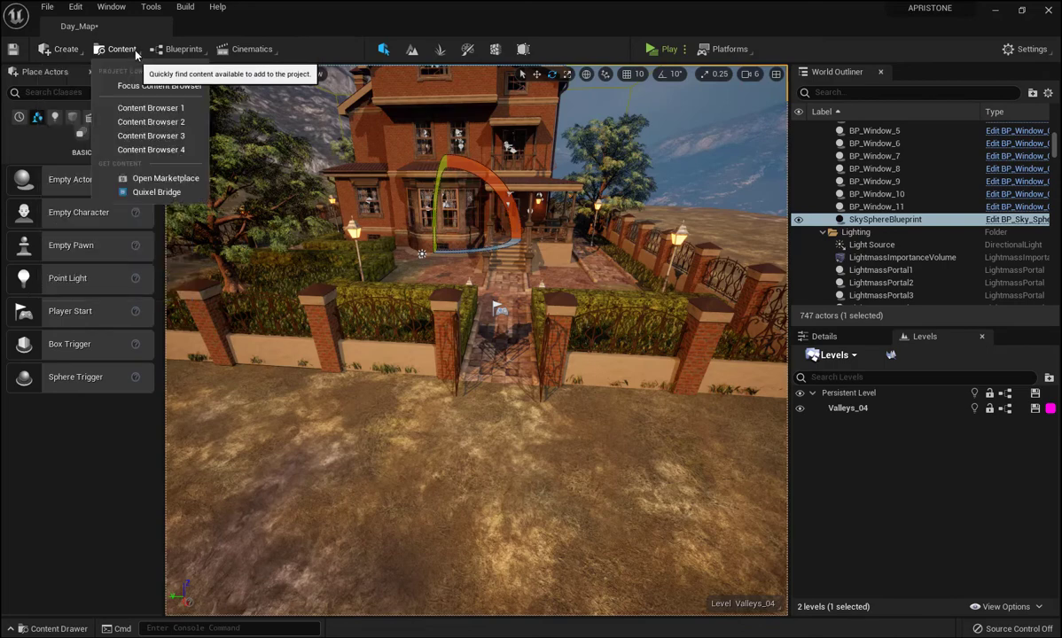
click(173, 192)
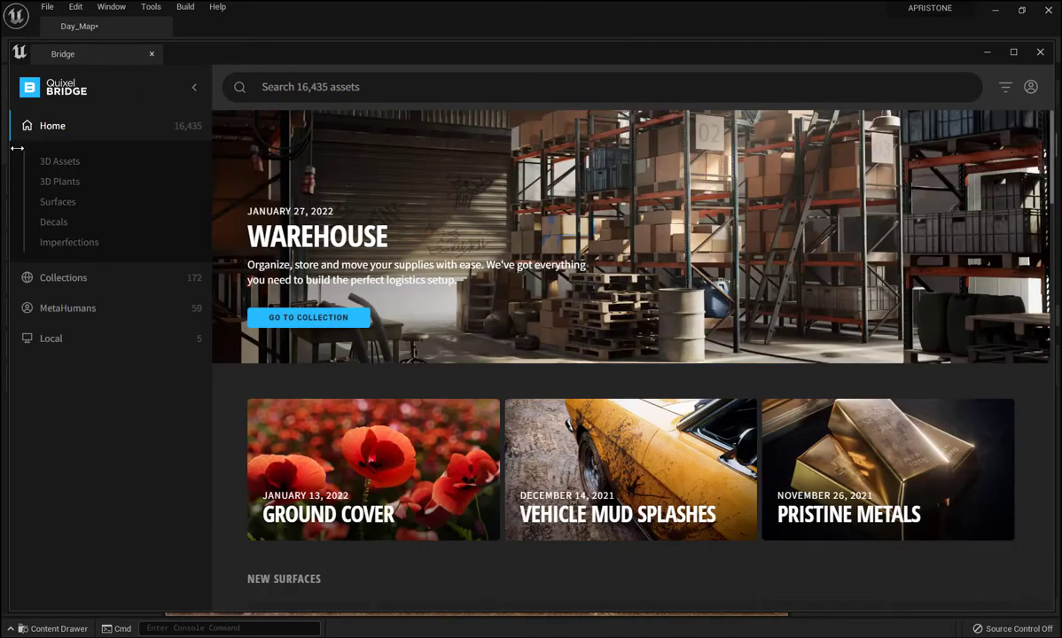
Browse 3D Assets, view the Modular Wooden Tunnel Kit details, and cancel the sign-in prompt.
click(71, 164)
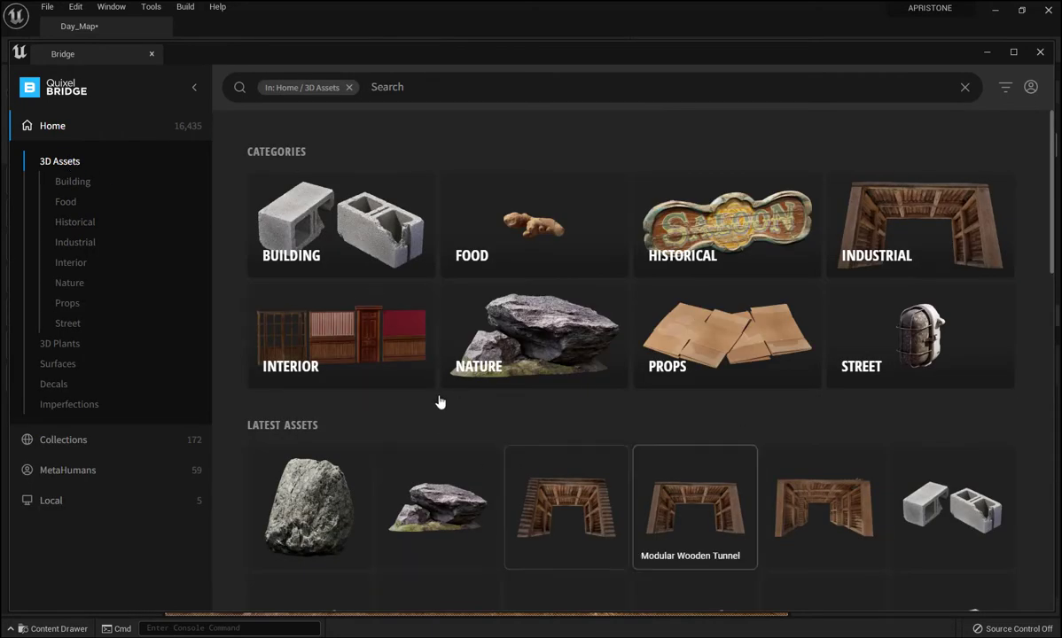
scroll(643, 414, down, 2)
scroll(643, 414, down, 2)
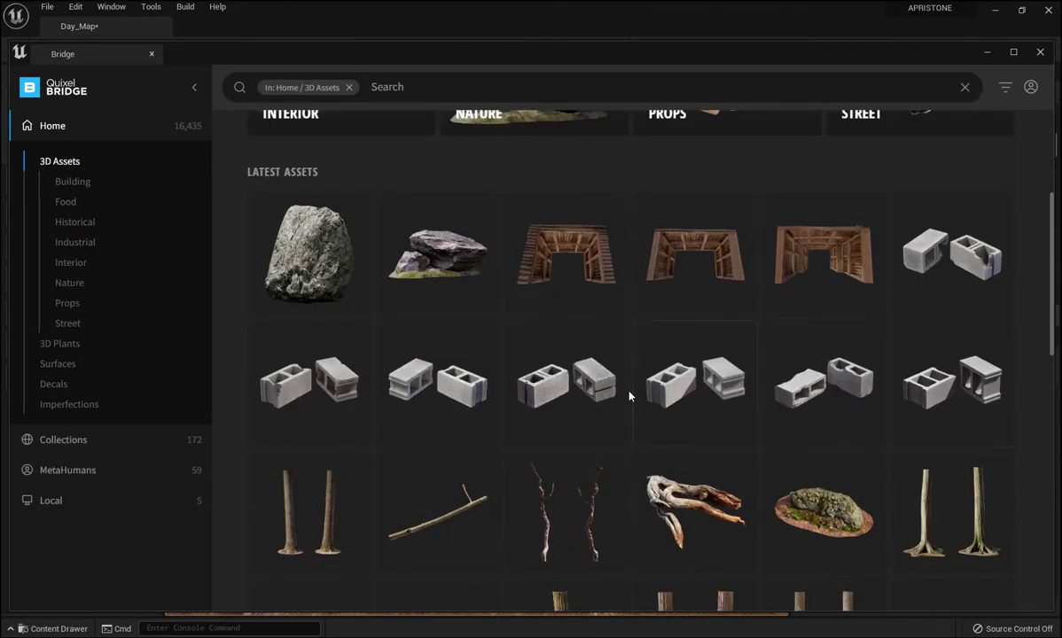
click(853, 249)
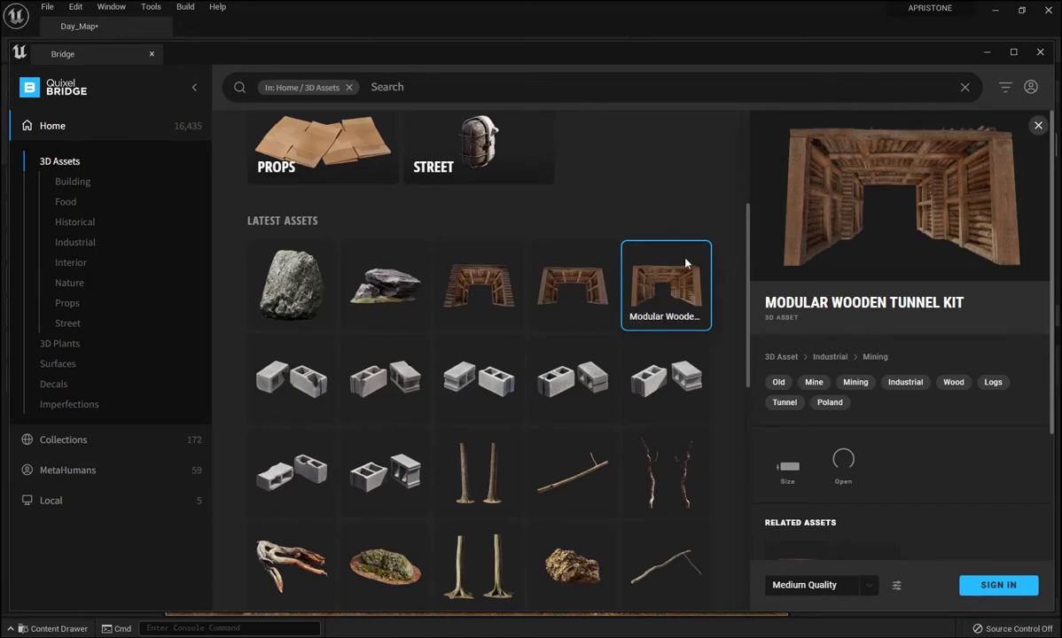
click(998, 585)
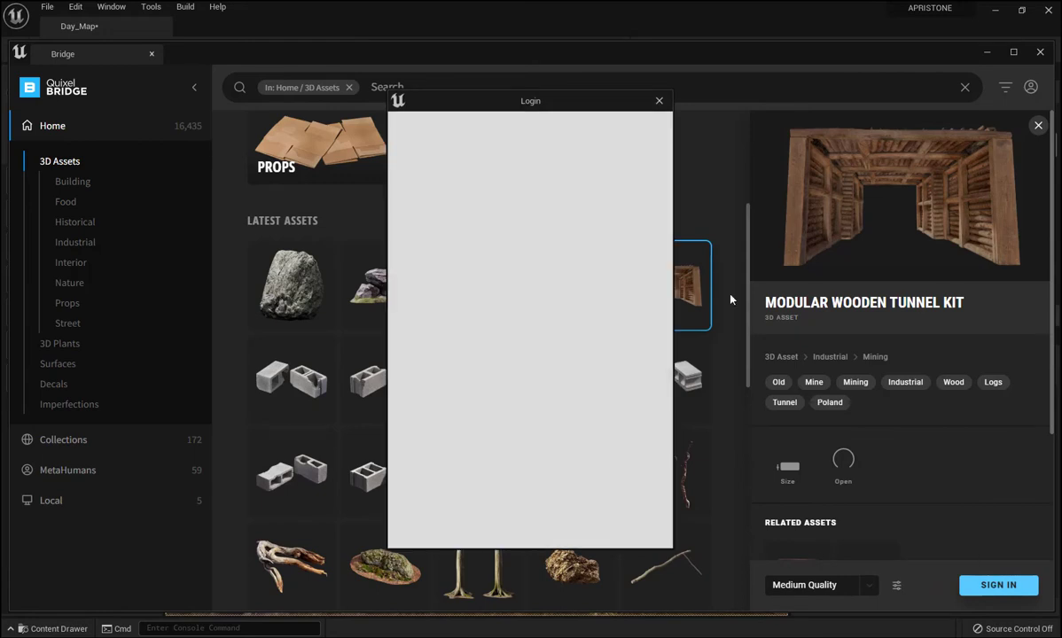
click(660, 103)
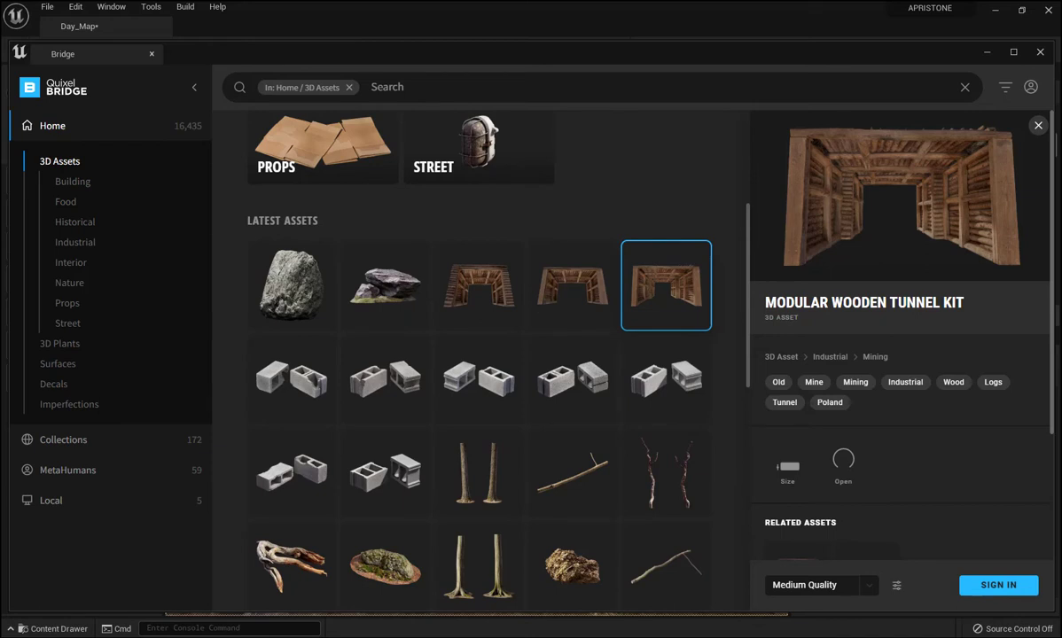
Minimize Bridge and bring the Epic Games Launcher to the front.
mouse_move(603, 636)
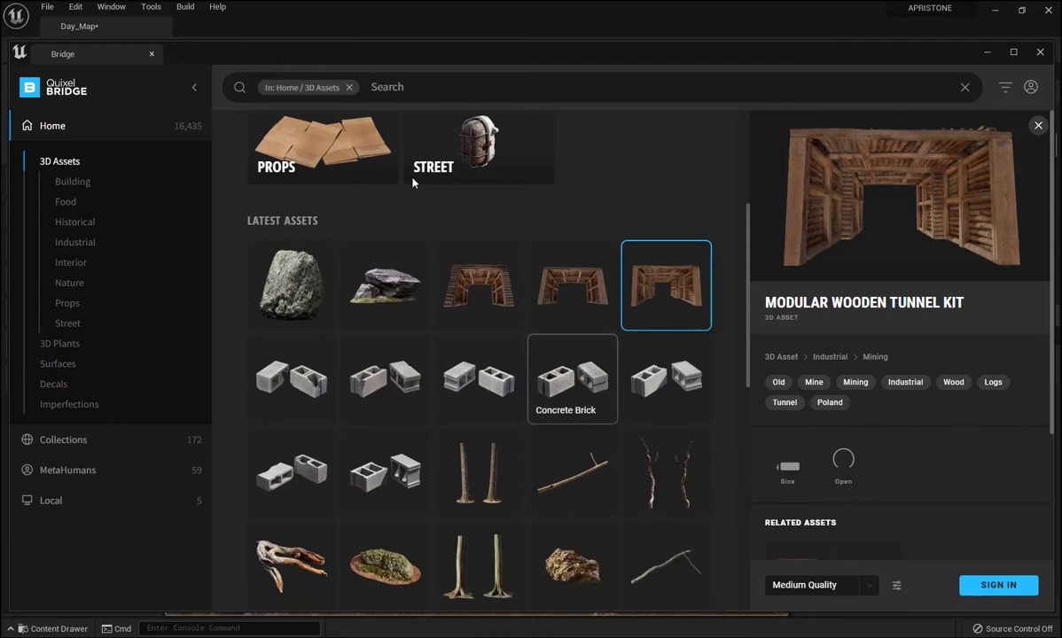
click(990, 52)
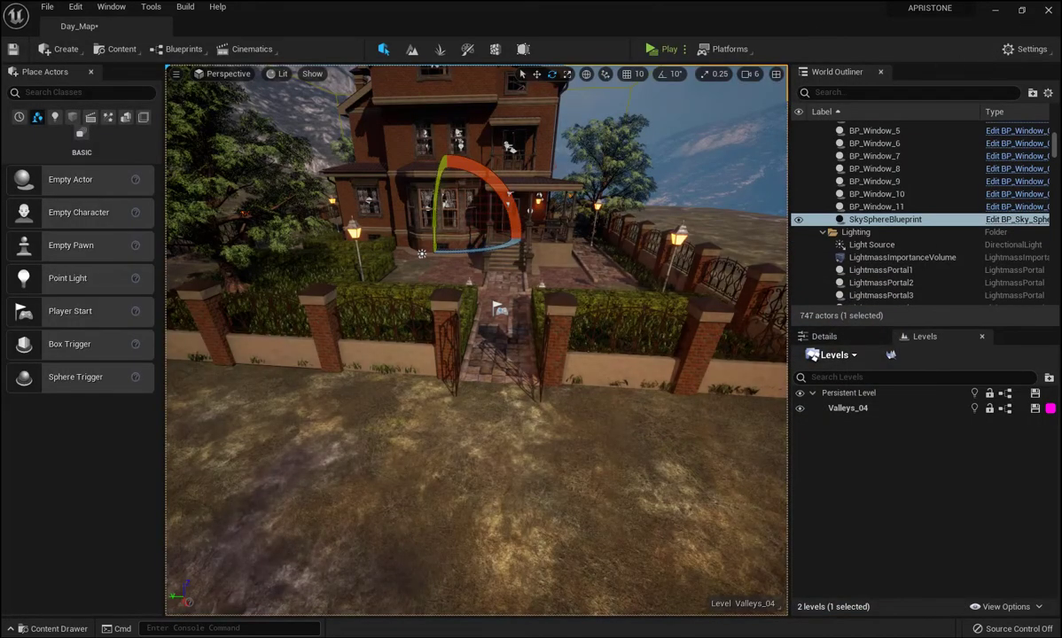
scroll(535, 487, down, 3)
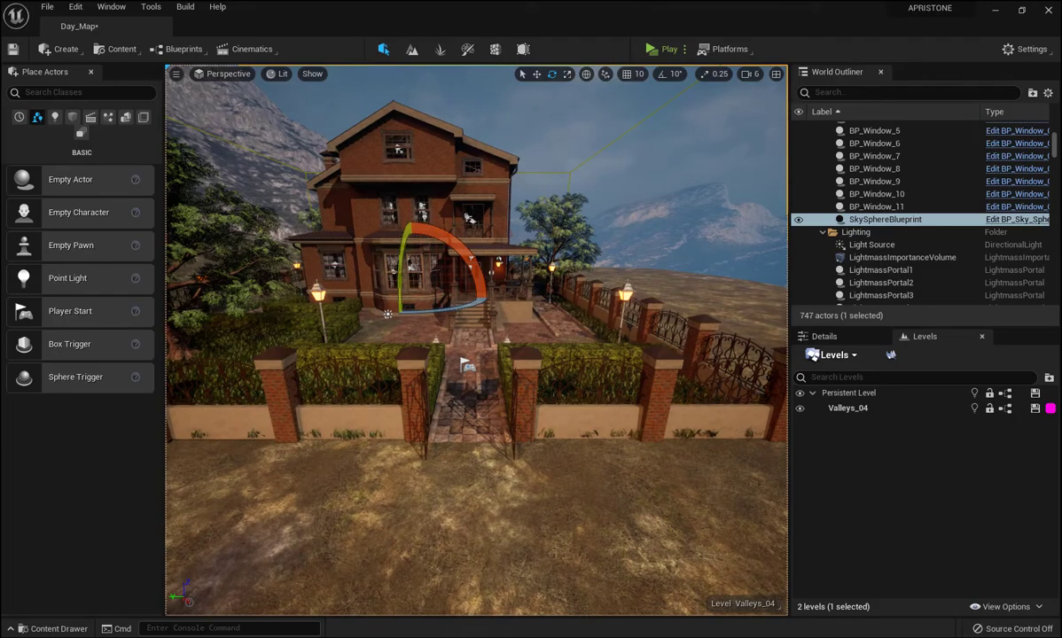
click(536, 550)
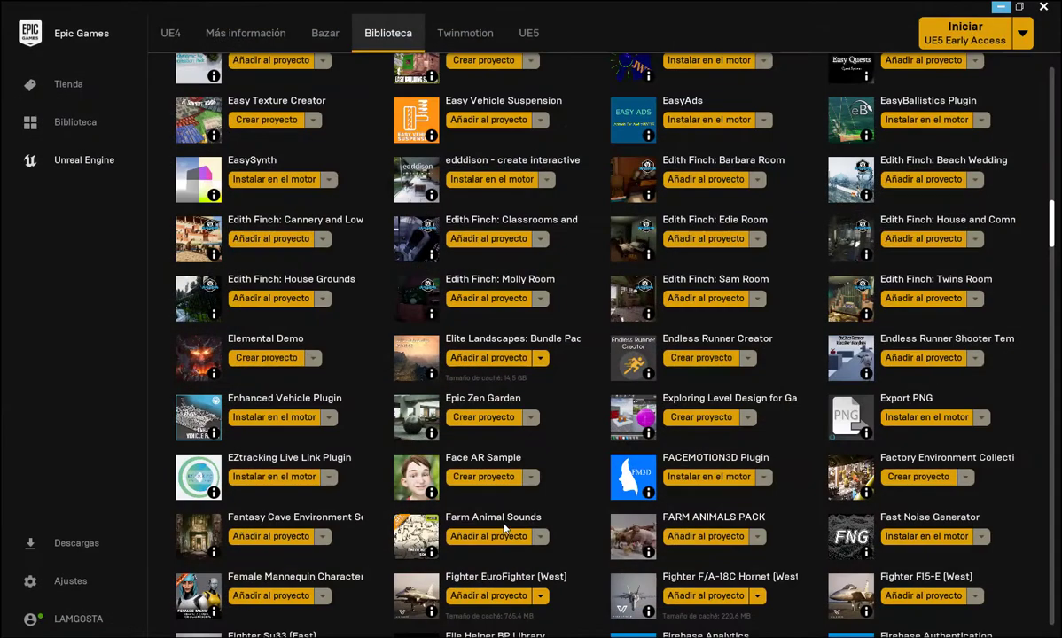
scroll(448, 297, up, 2)
scroll(448, 297, up, 5)
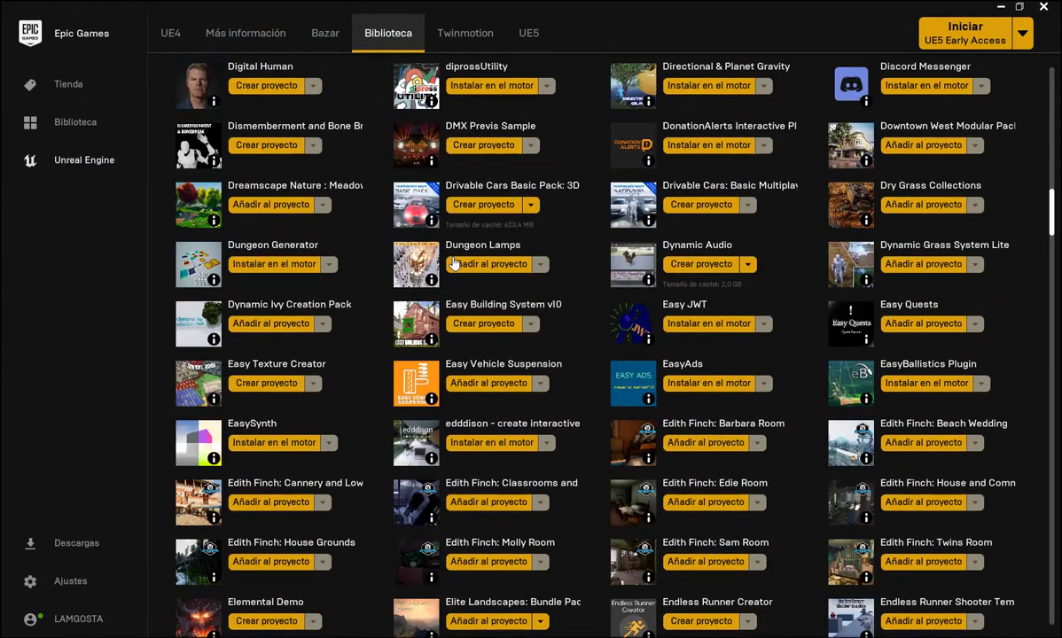
drag(1051, 204, 1051, 124)
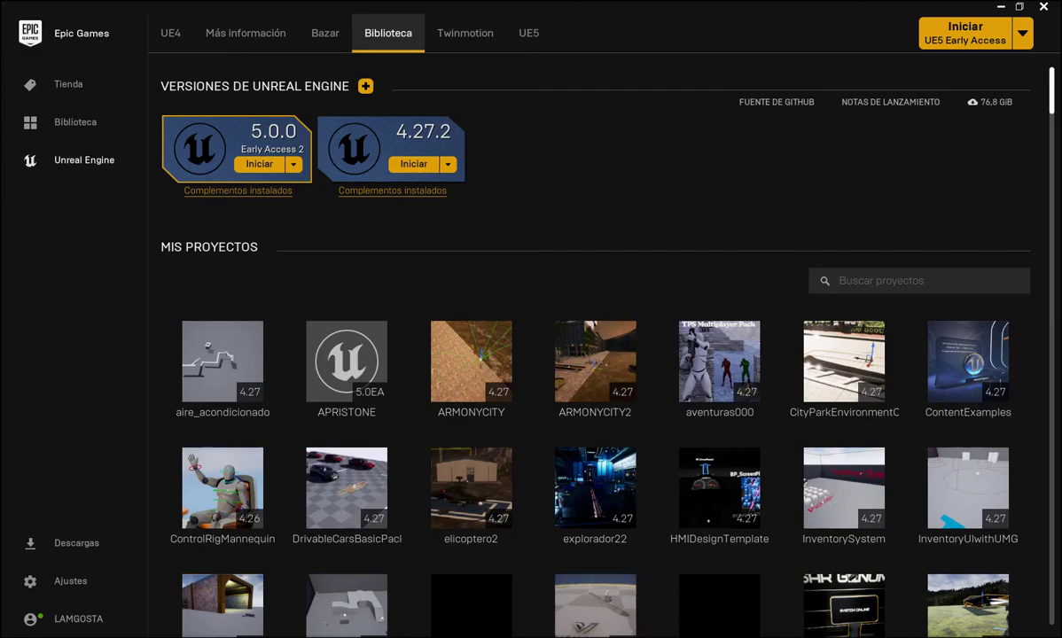
Close the Unreal Editor and Bridge windows, saving Day_Map and Valleys_04 with Save Selected.
mouse_move(568, 636)
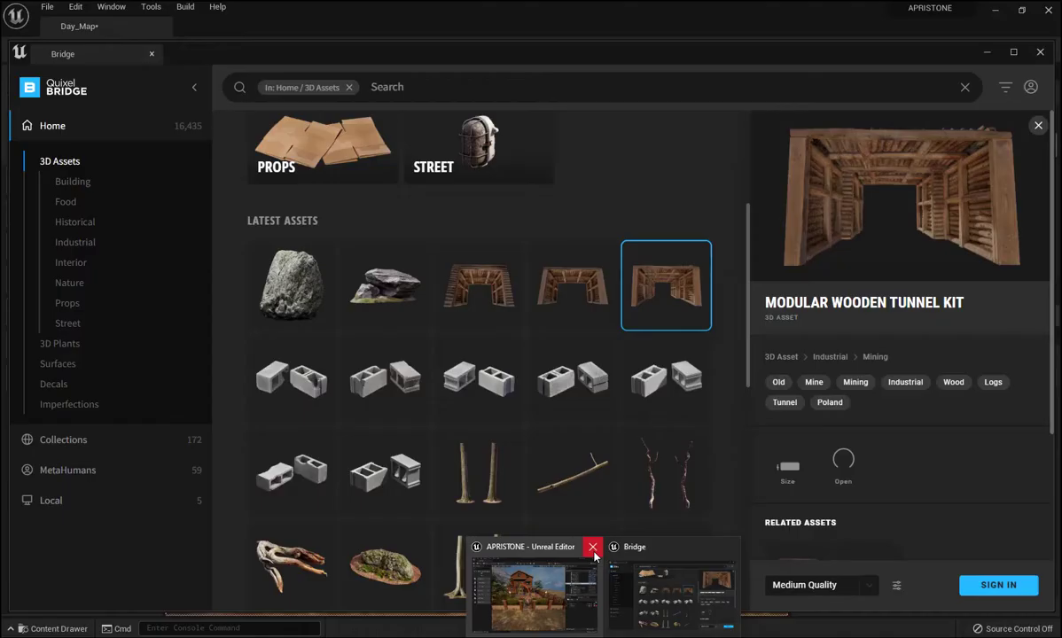
click(593, 548)
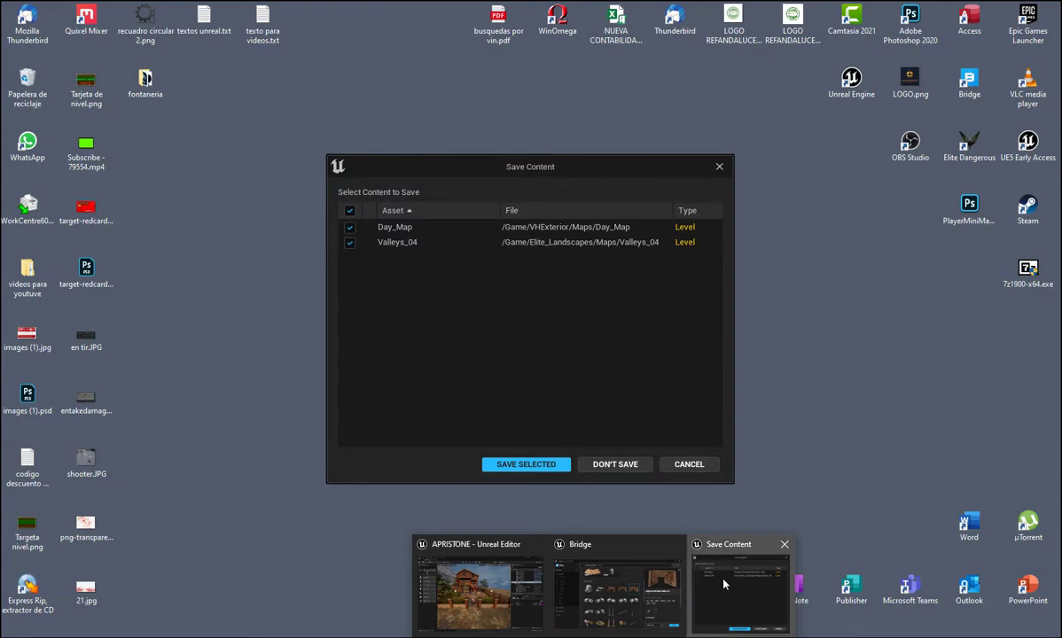
click(718, 567)
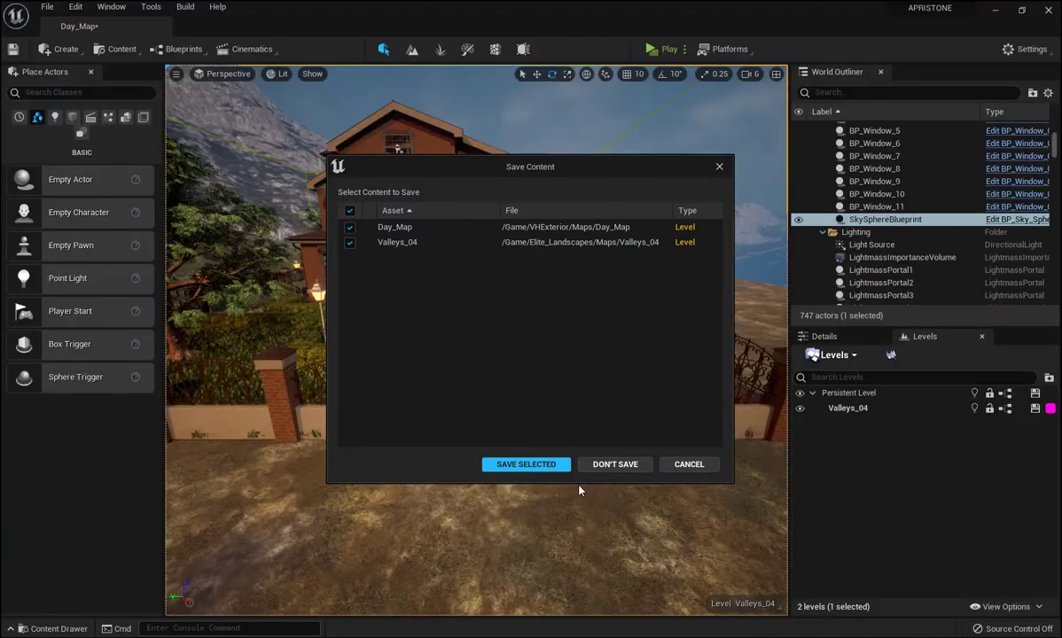
click(534, 464)
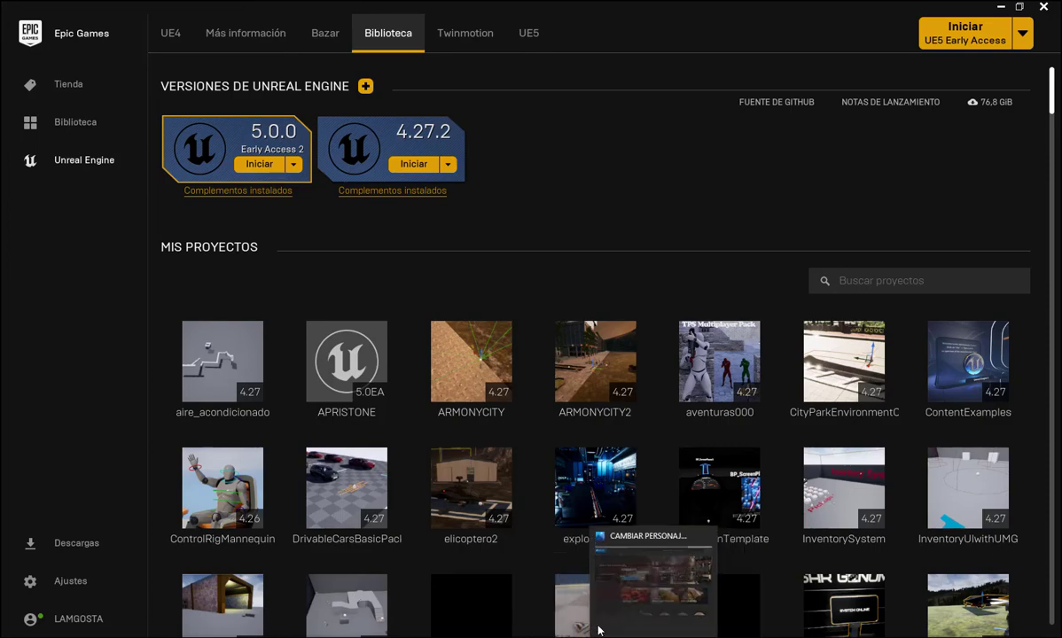
Launch the Unreal Engine 5.0.0 Early Access build from the library.
mouse_move(567, 534)
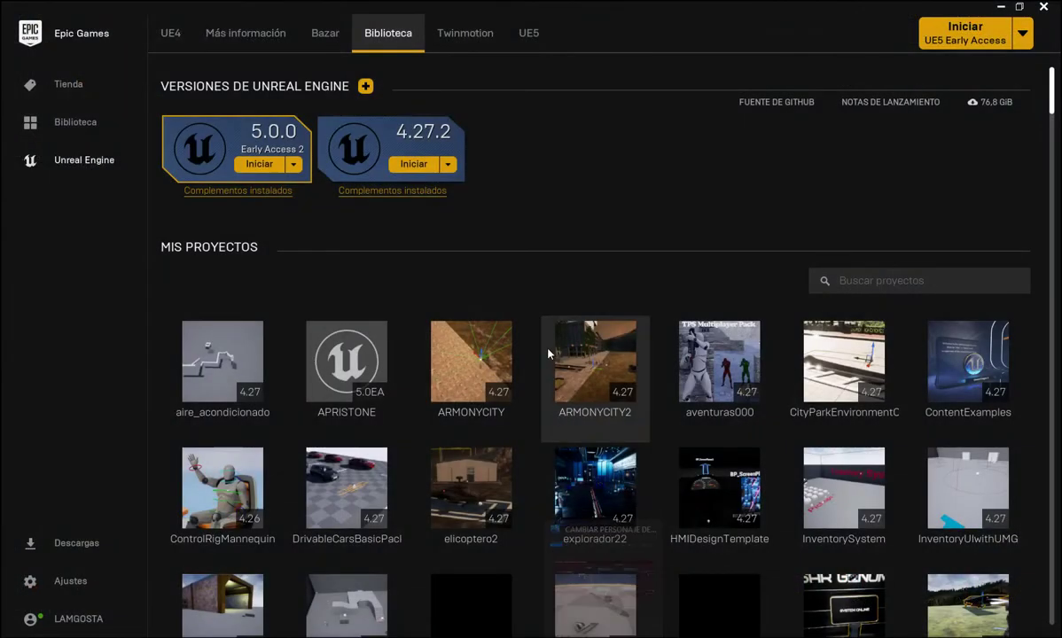
scroll(501, 230, down, 1)
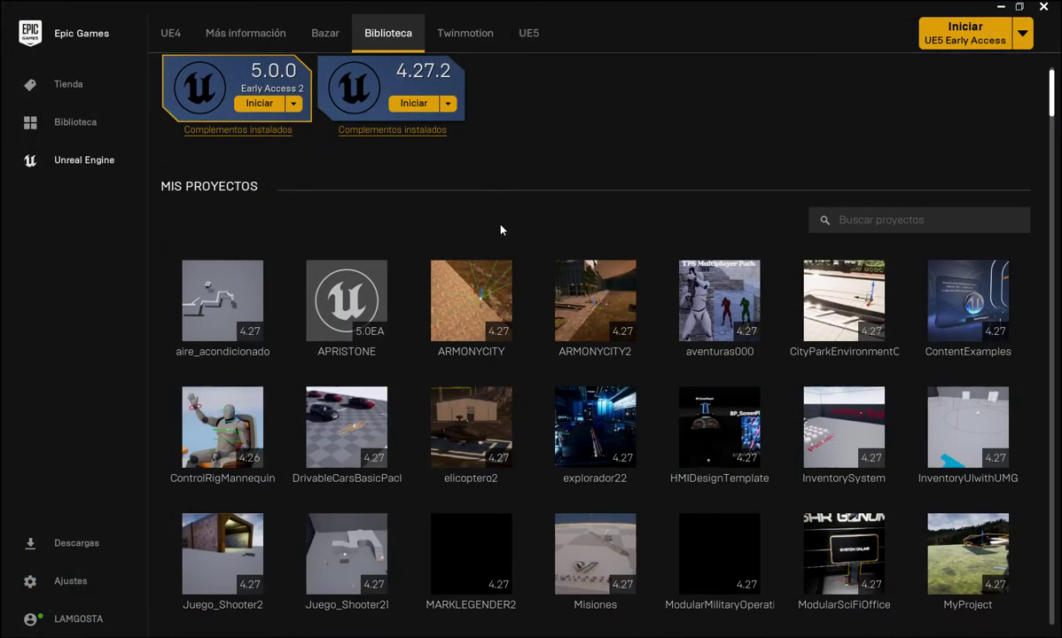
scroll(447, 184, up, 1)
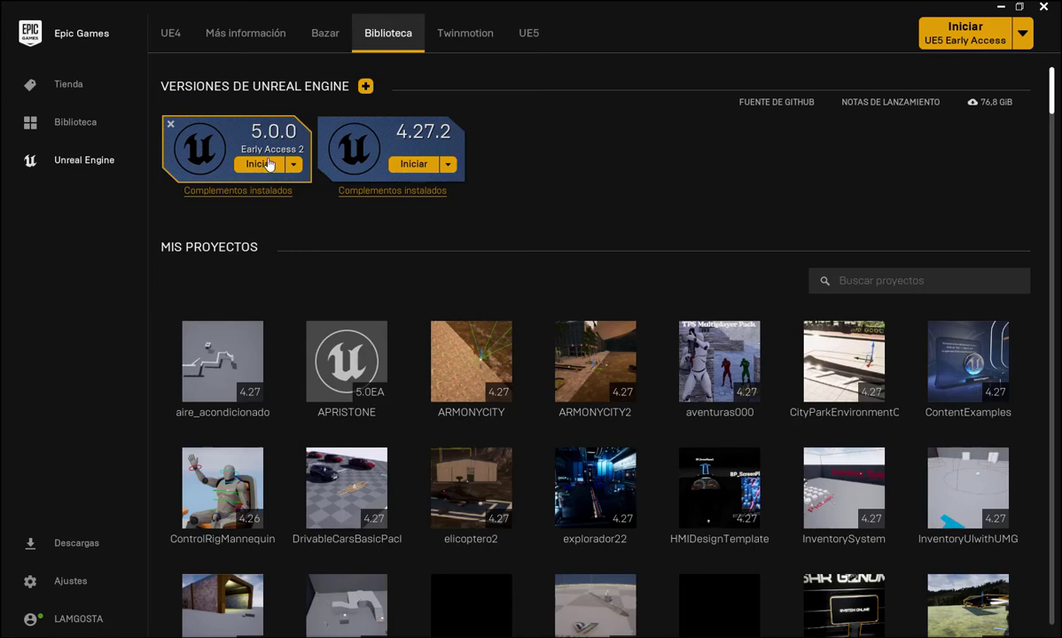
click(269, 164)
Close the Quixel Bridge window so the Unreal Engine library page remains.
scroll(505, 162, down, 2)
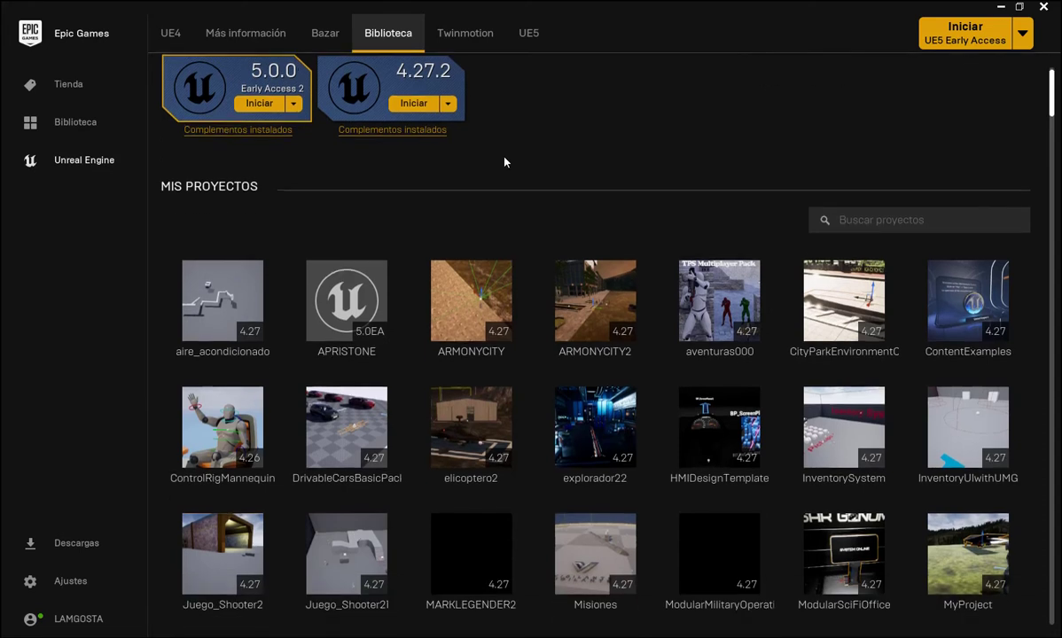
scroll(504, 162, up, 2)
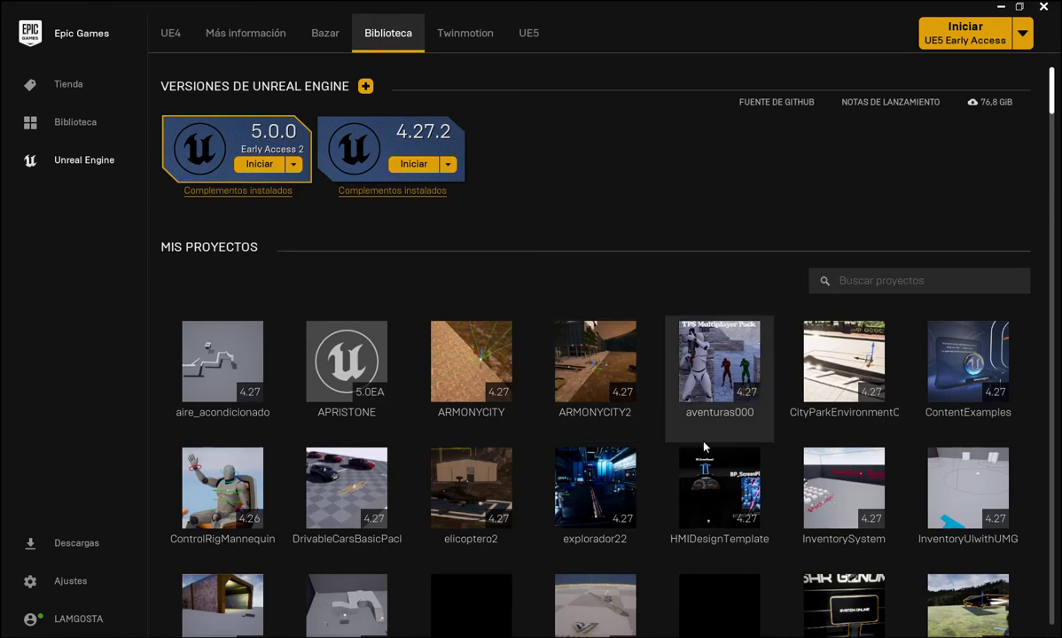
mouse_move(697, 637)
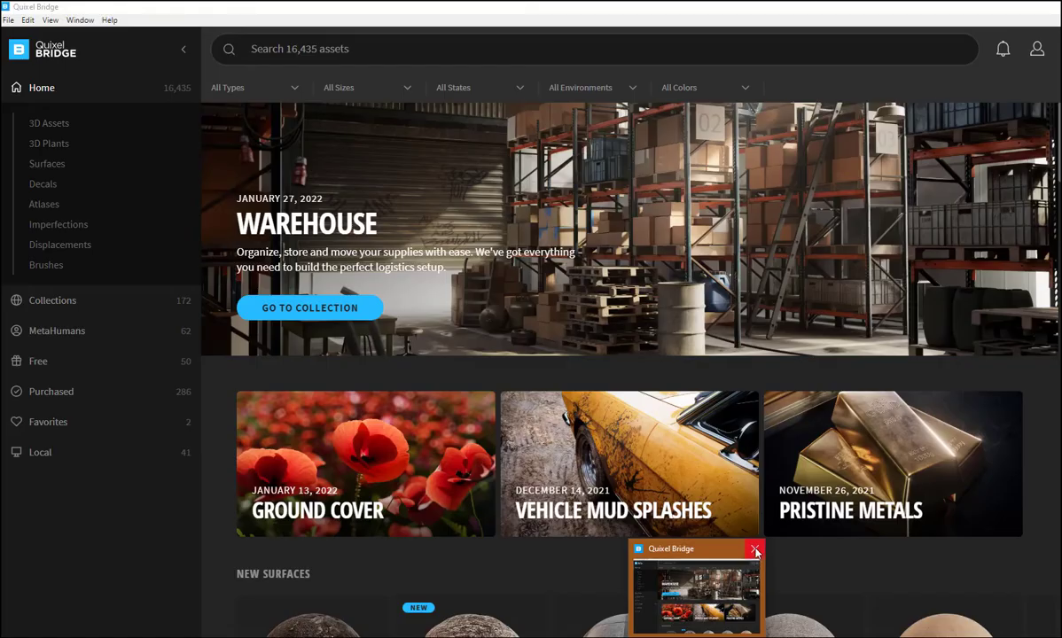
click(753, 551)
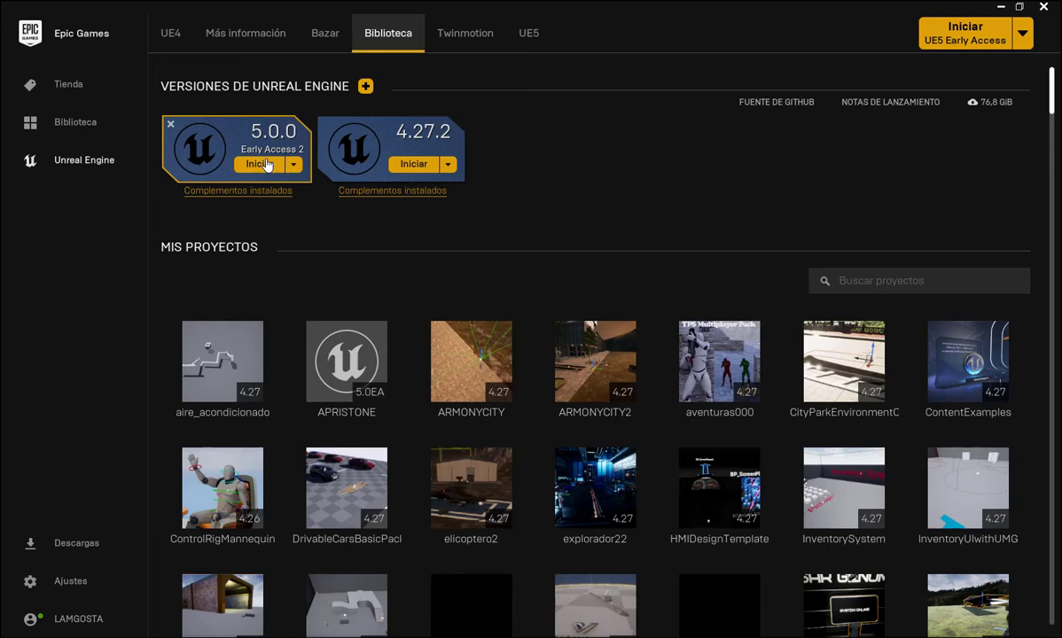
Launch Unreal Engine 5.0.0 Early Access 2 and wait for its Project Browser.
click(266, 165)
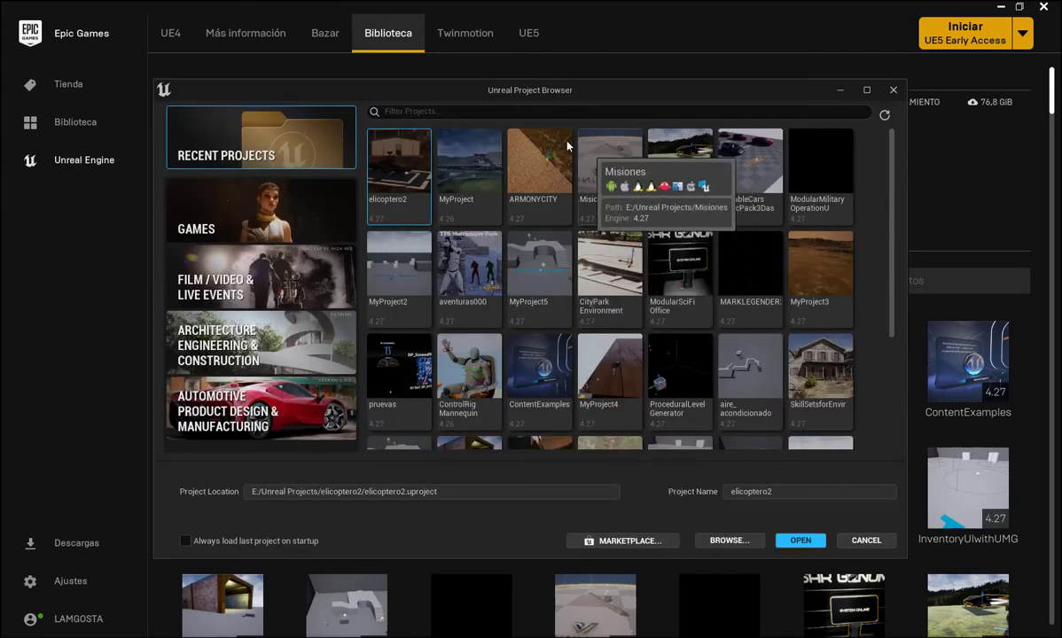
Pick the Games category with the Blank template and name the project tutorial_unreal5.
click(220, 206)
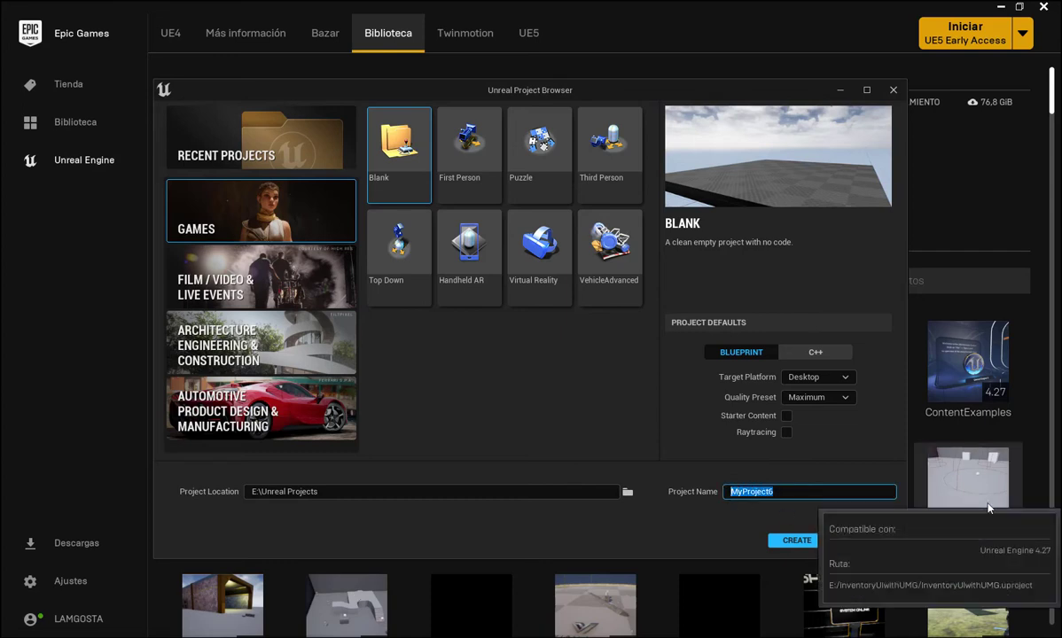
text(tut)
text(oria)
text(l)
text(_)
text(un)
text(re)
text(al)
text(5)
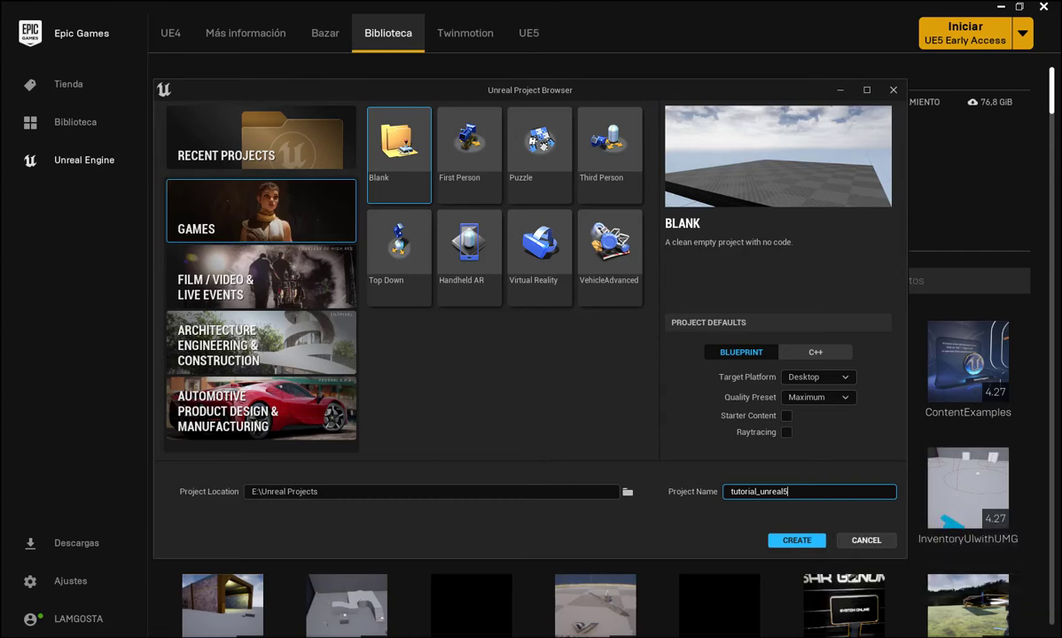
Create tutorial_unreal5, hide Quixel Bridge to view the Untitled level, then minimize the editor.
click(797, 540)
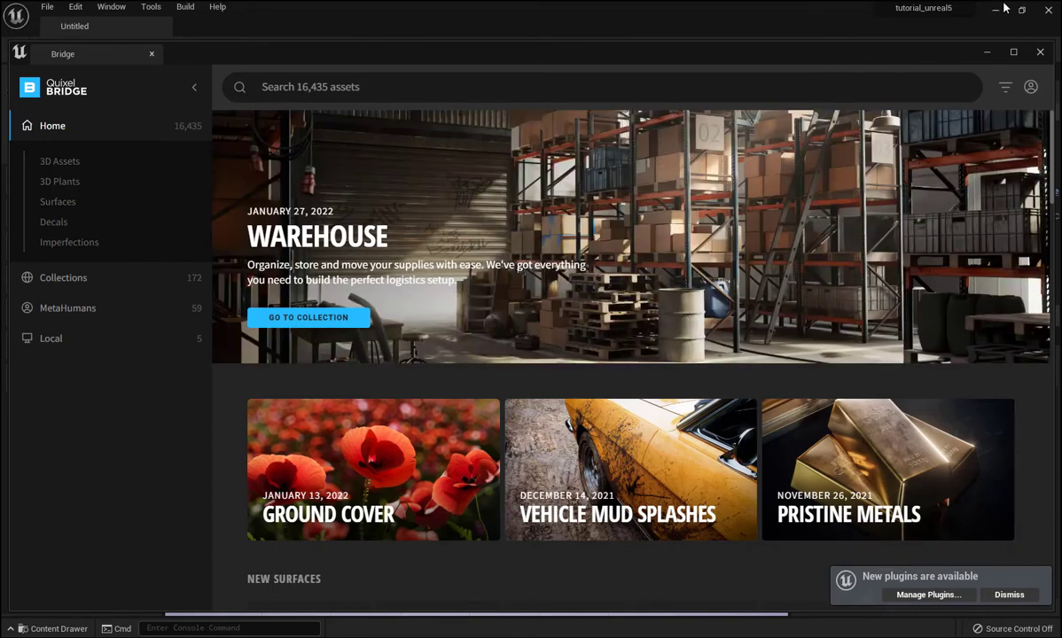
click(990, 54)
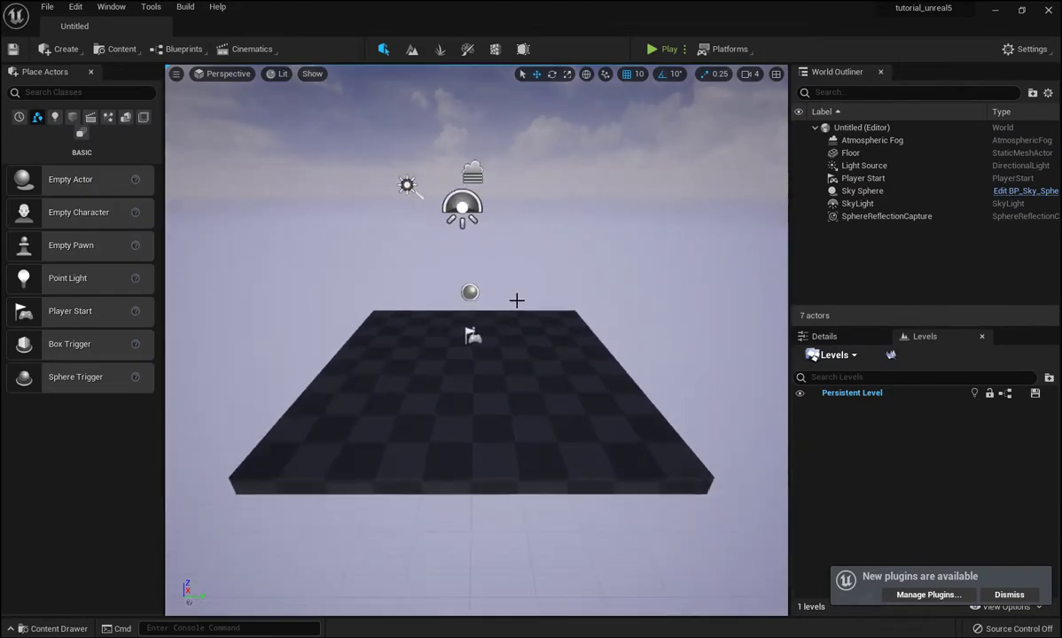
mouse_move(517, 302)
right_down()
mouse_move(461, 284)
mouse_move(531, 286)
right_up()
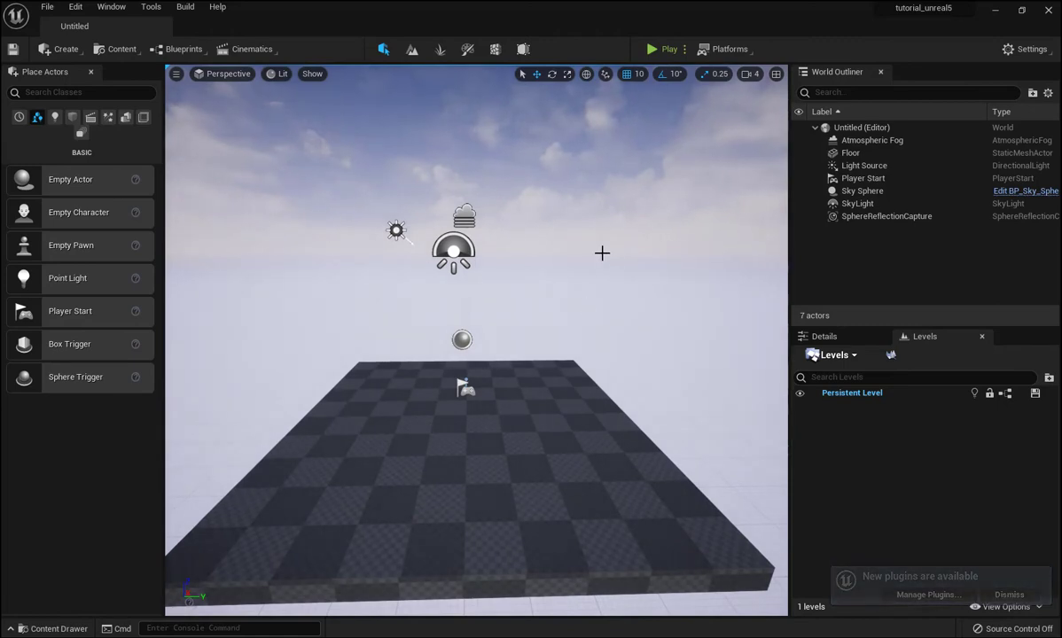
click(994, 9)
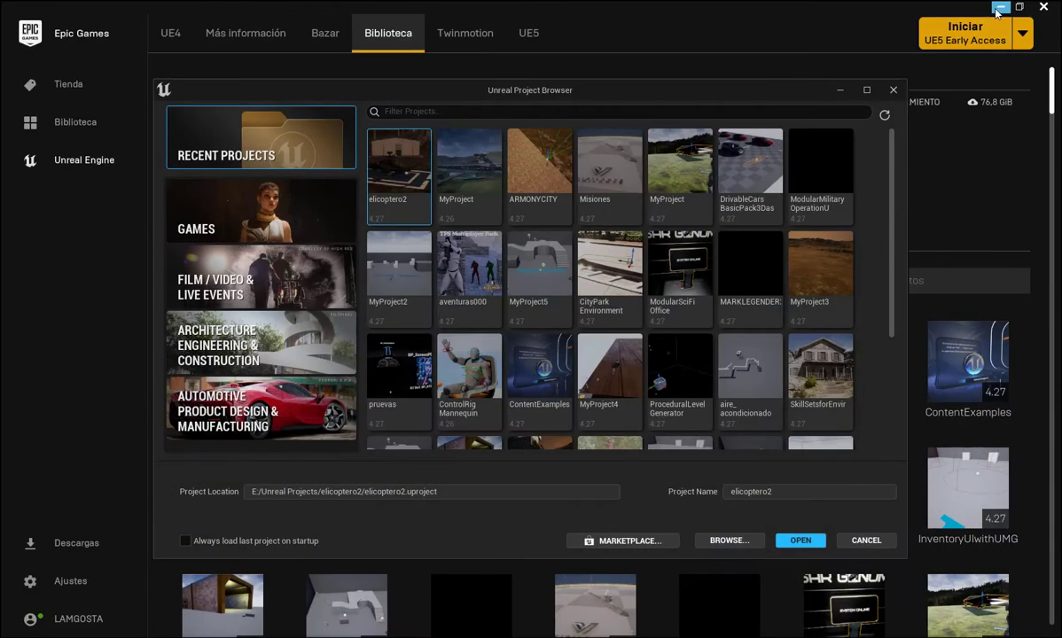
Close the Unreal Project Browser and scroll the library past My Projects into the Cámara vault.
click(893, 89)
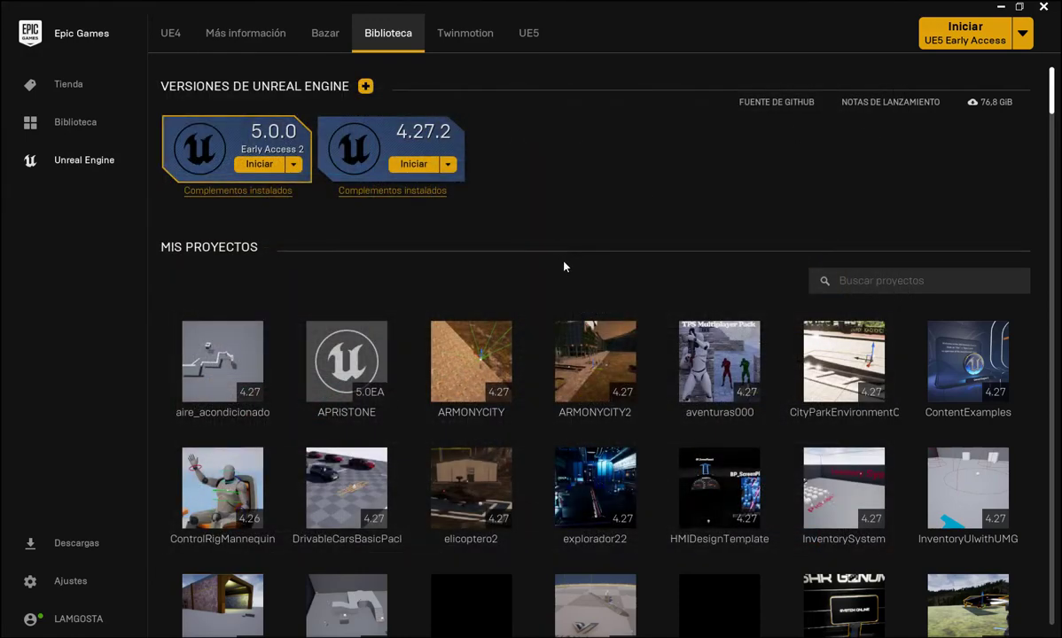
scroll(562, 263, down, 2)
scroll(564, 265, down, 2)
scroll(564, 265, down, 2)
scroll(564, 265, down, 1)
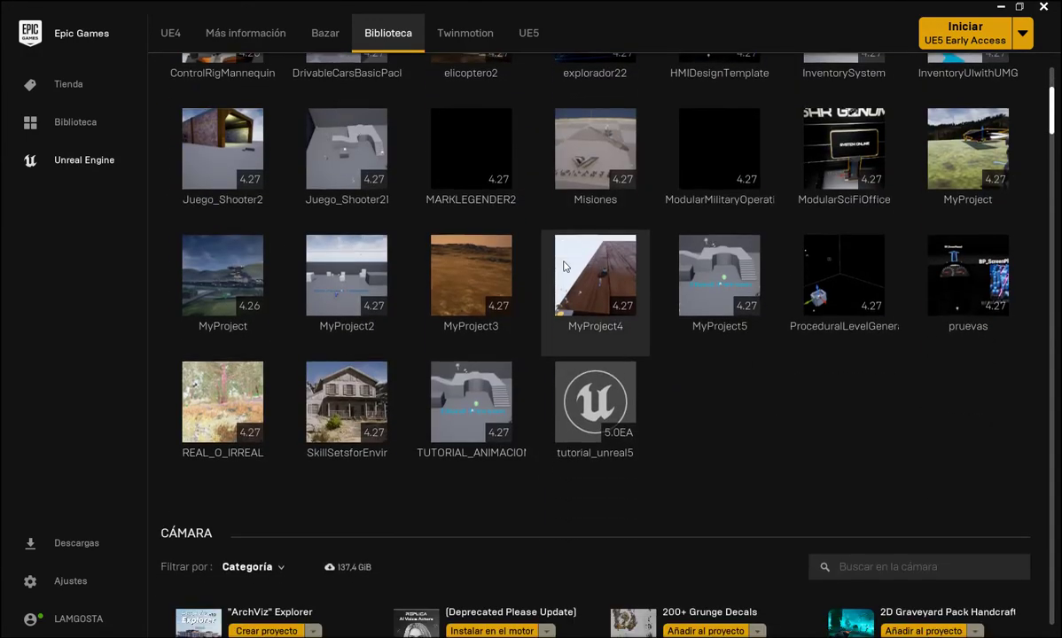
scroll(564, 265, down, 2)
scroll(564, 265, down, 2)
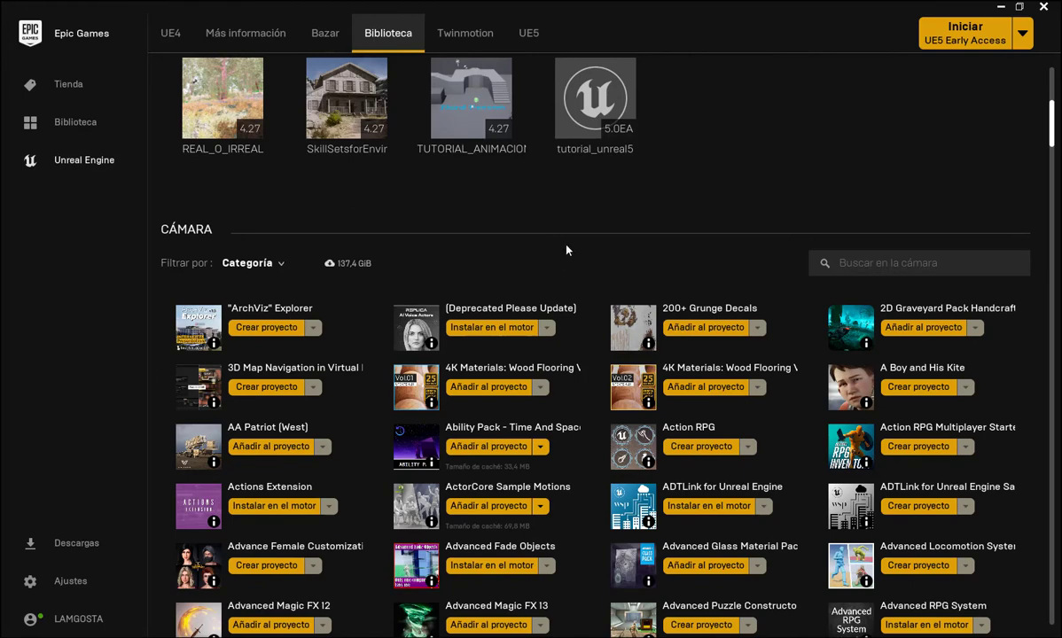
scroll(626, 273, down, 2)
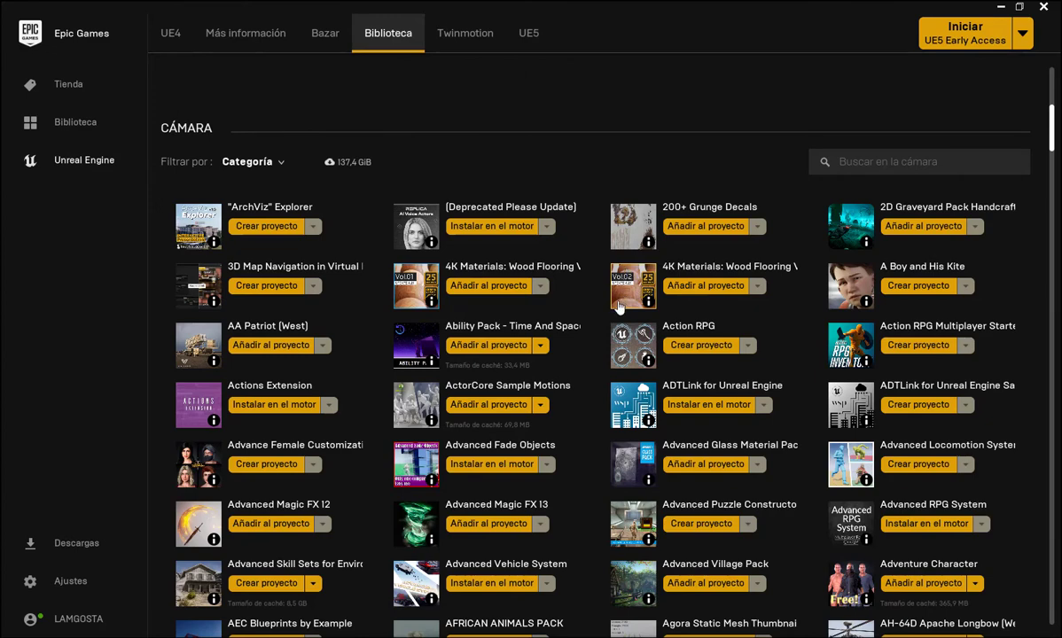
scroll(620, 306, down, 1)
scroll(619, 306, down, 1)
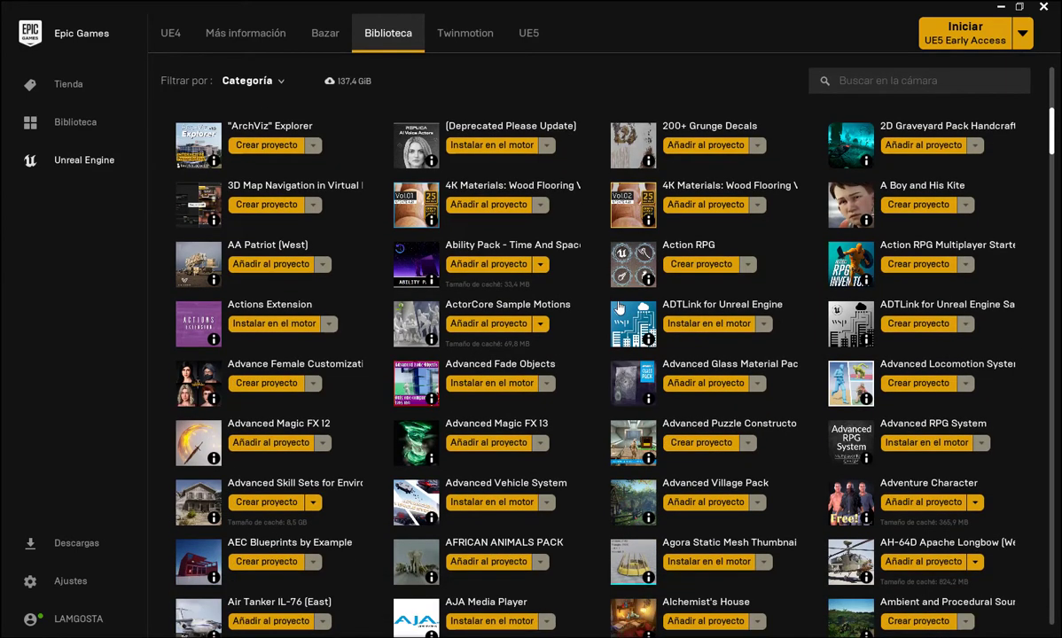
scroll(619, 306, down, 1)
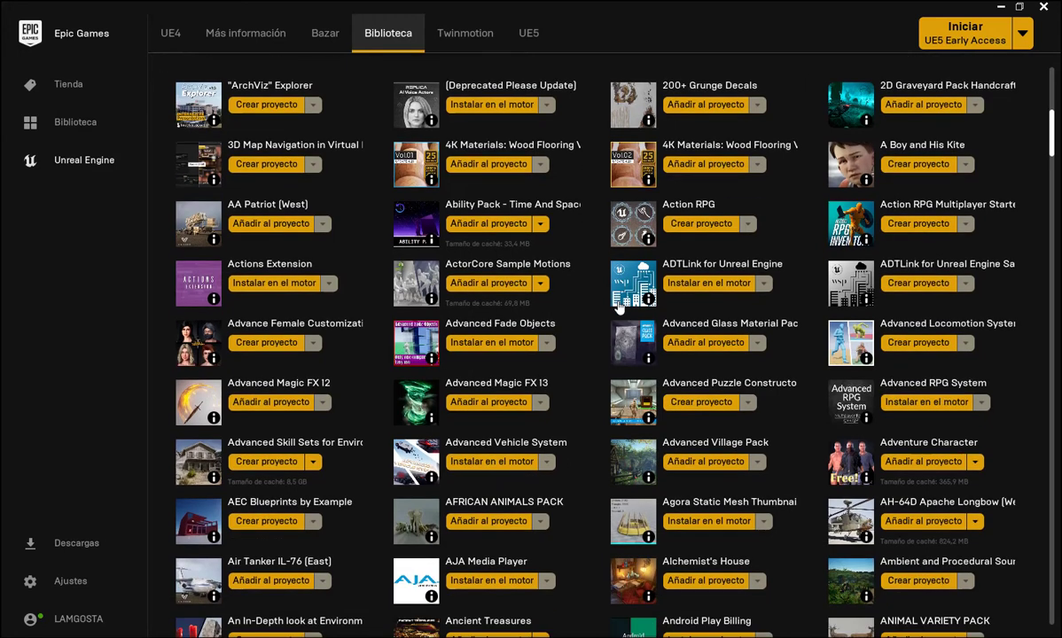
scroll(618, 306, down, 1)
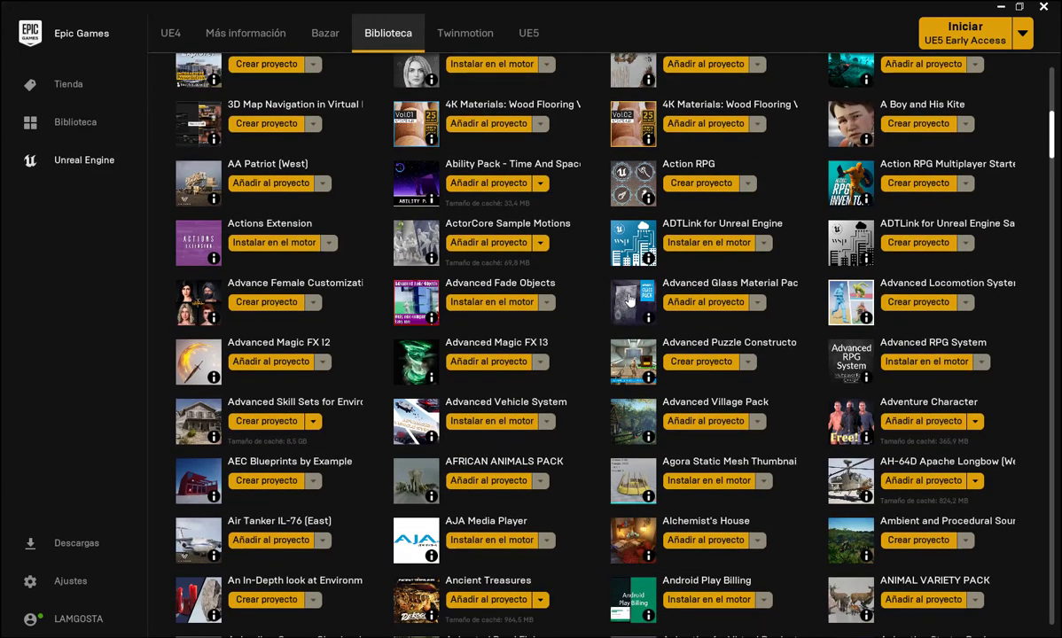
scroll(636, 301, down, 2)
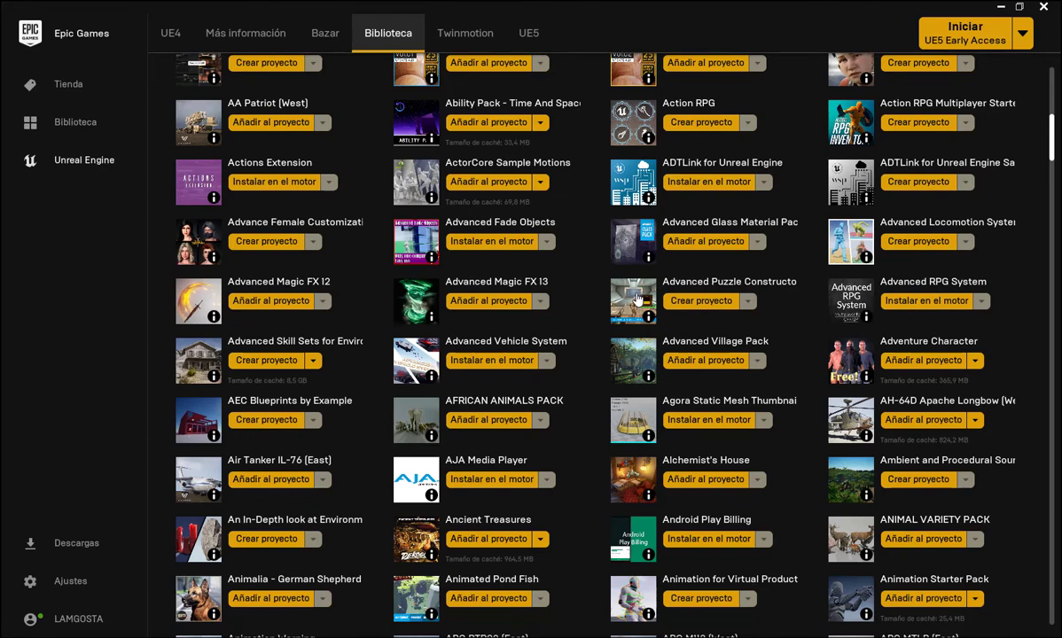
scroll(636, 301, down, 1)
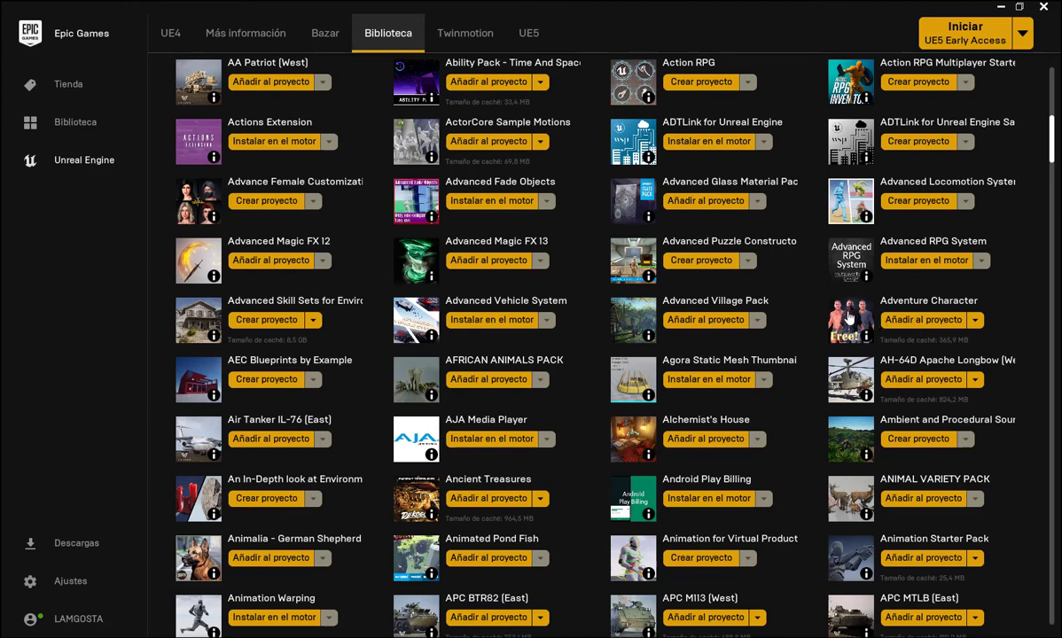
Open Adventure Character's add-to-project dialog, show all projects and select tutorial_unreal5.
click(904, 322)
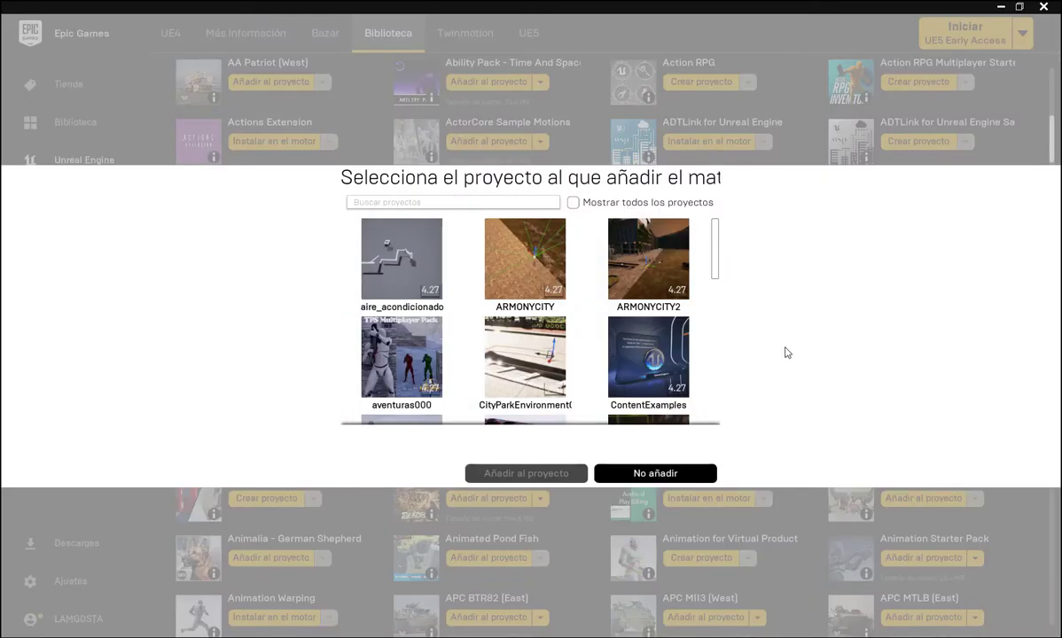
click(574, 202)
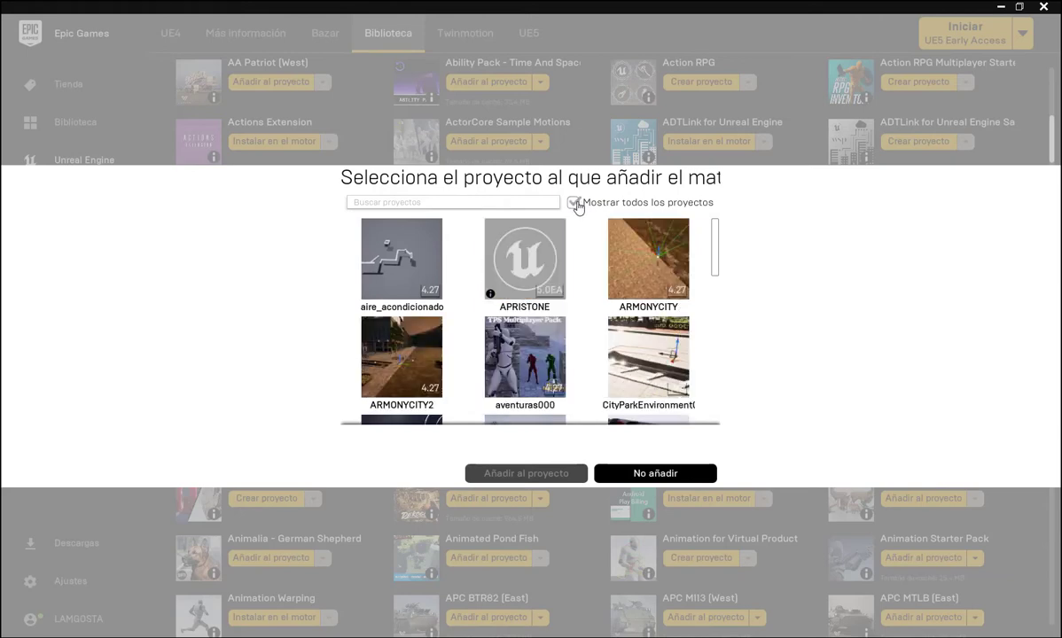
scroll(558, 280, down, 1)
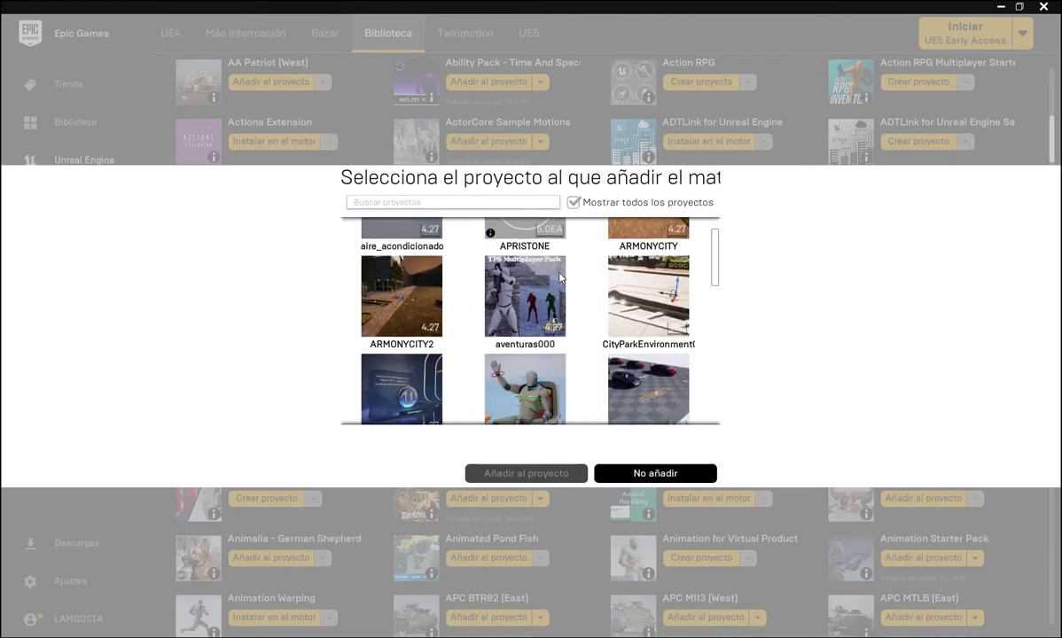
scroll(561, 277, down, 2)
scroll(560, 277, down, 2)
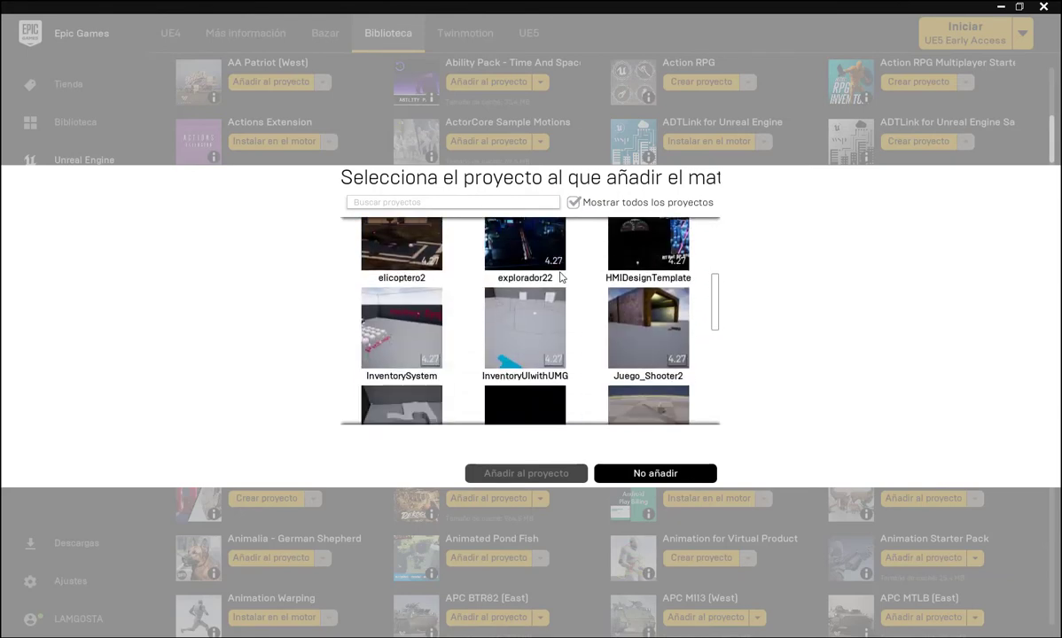
scroll(560, 277, down, 1)
scroll(560, 278, down, 2)
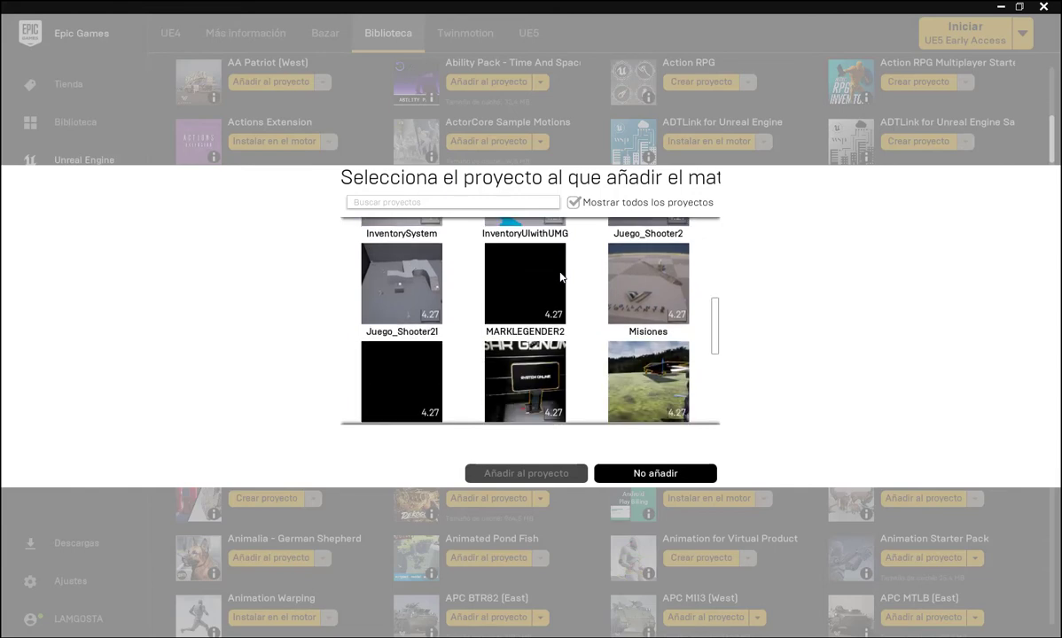
scroll(560, 277, down, 2)
scroll(560, 278, down, 1)
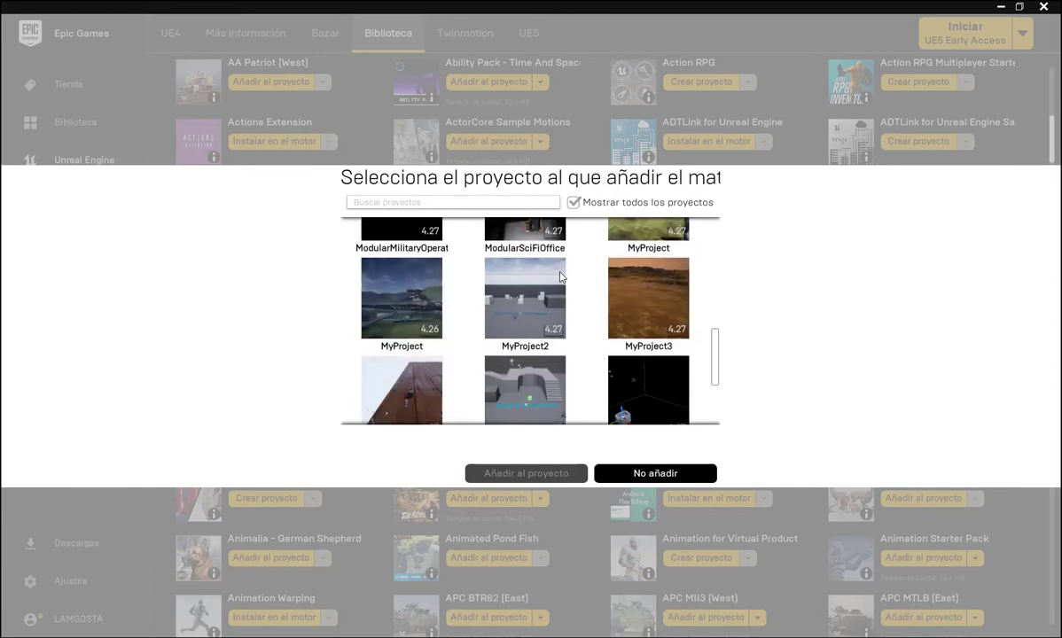
scroll(560, 278, down, 1)
scroll(560, 277, down, 1)
scroll(560, 278, down, 1)
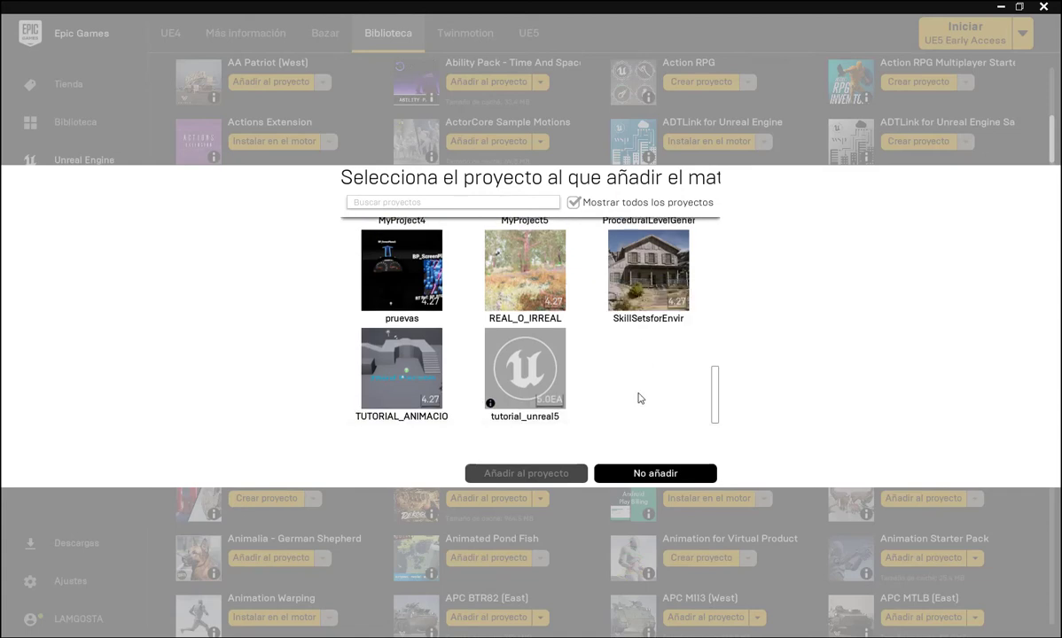
mouse_move(547, 357)
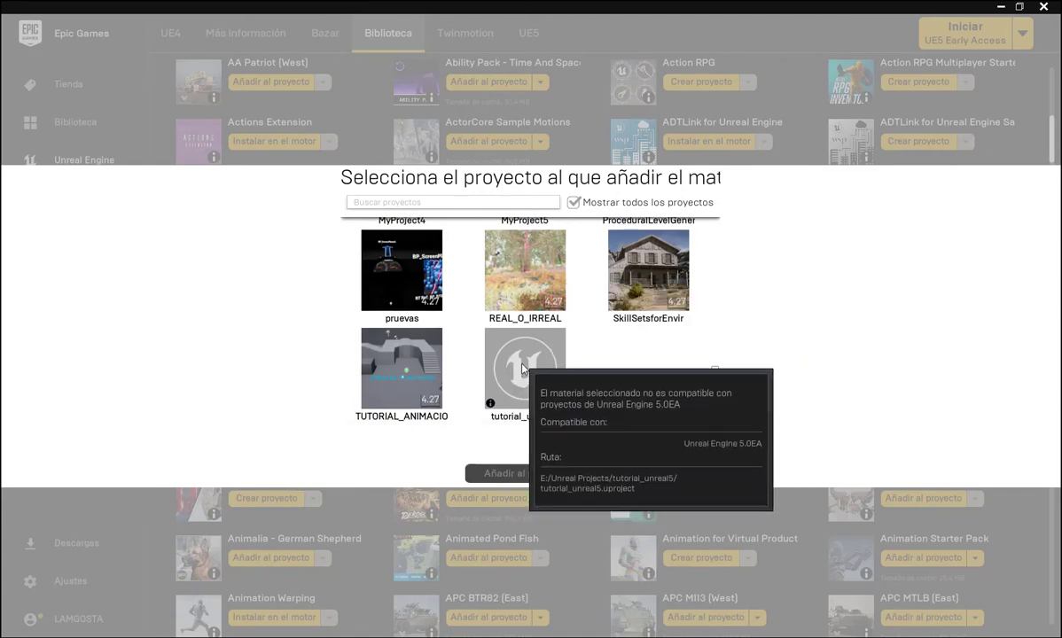
click(490, 355)
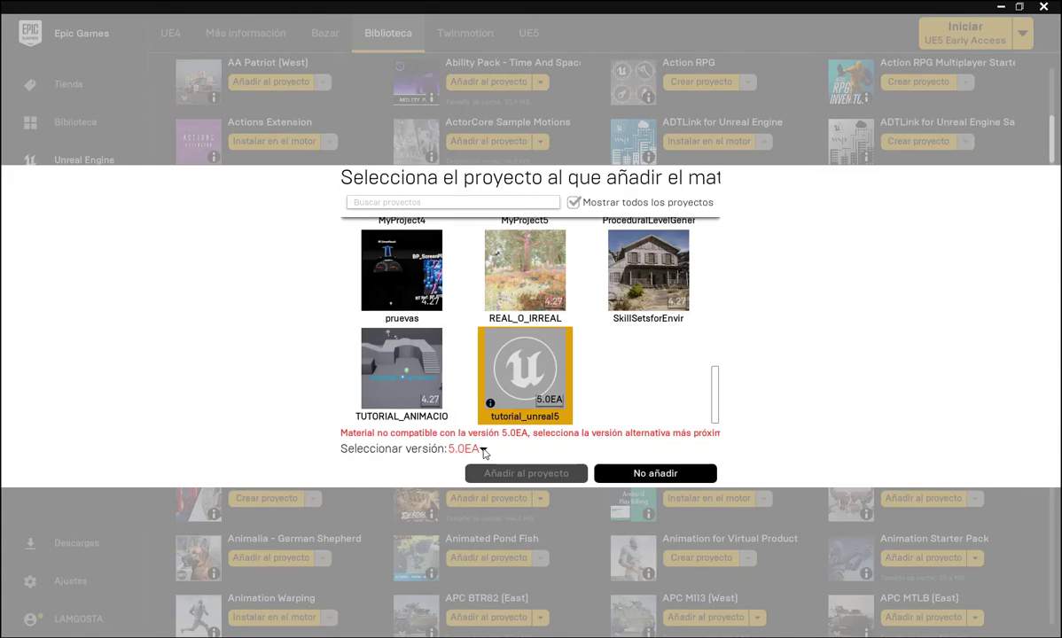
Choose the pack's 4.27 version and confirm adding it to tutorial_unreal5.
click(484, 450)
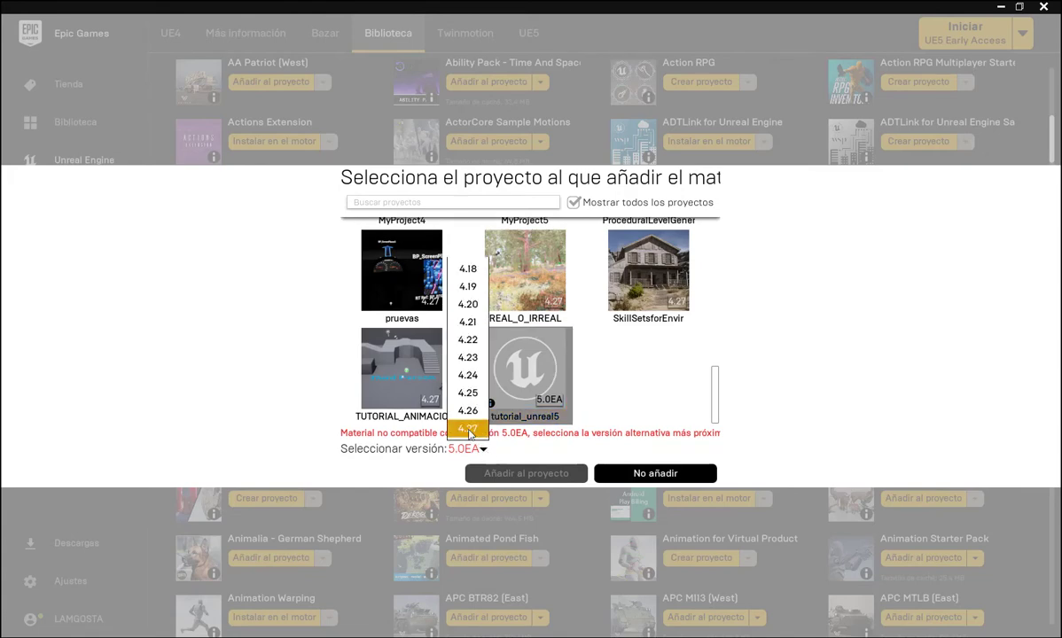
click(469, 430)
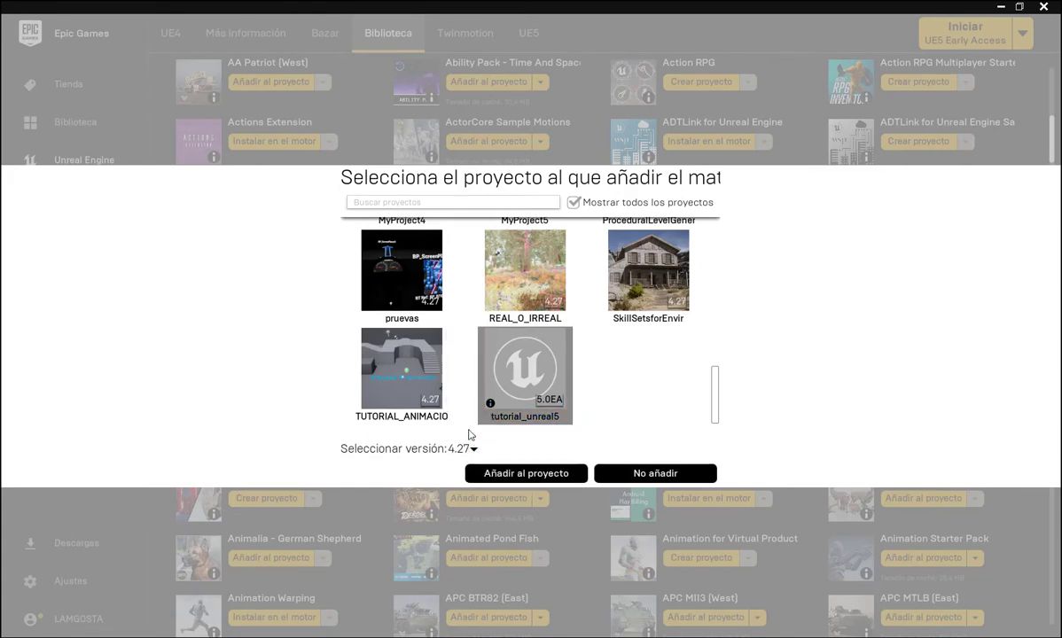
click(505, 473)
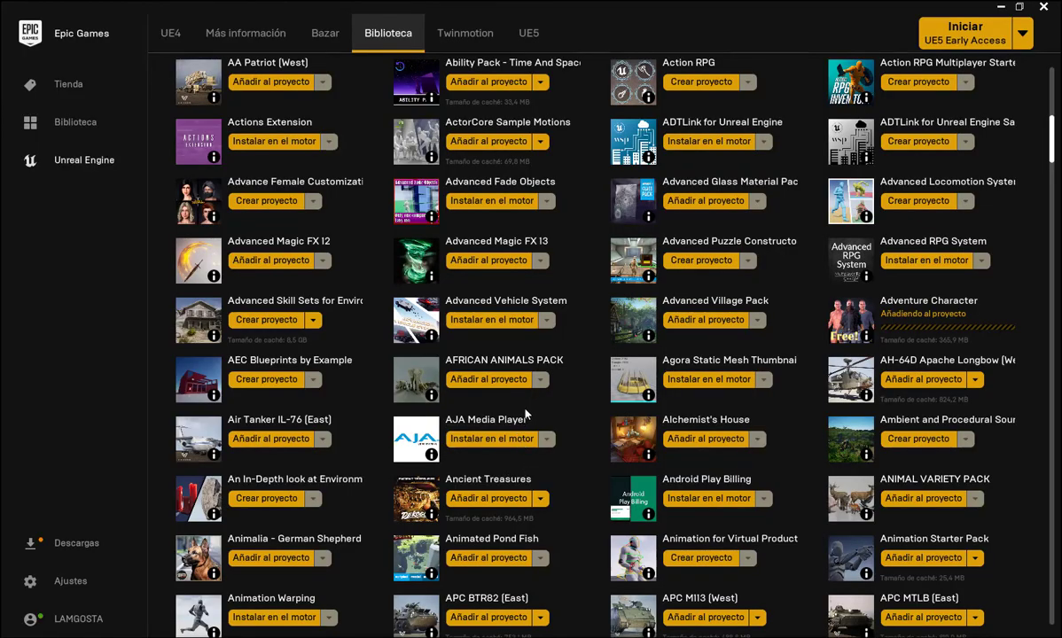
scroll(536, 390, down, 1)
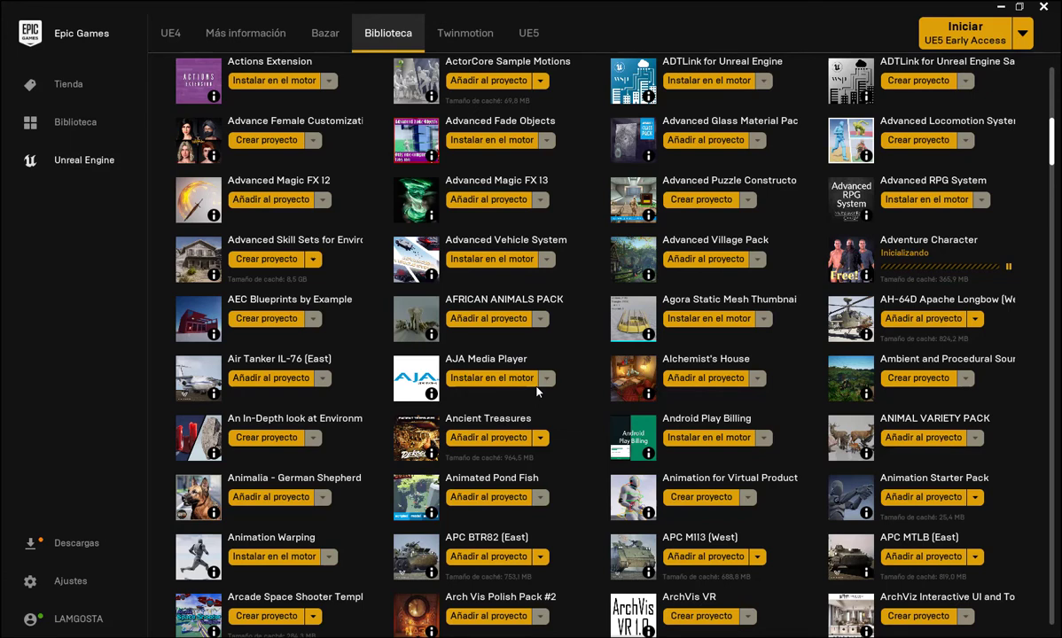
Add Animation Starter Pack to tutorial_unreal5, showing all projects to find it.
scroll(536, 390, down, 1)
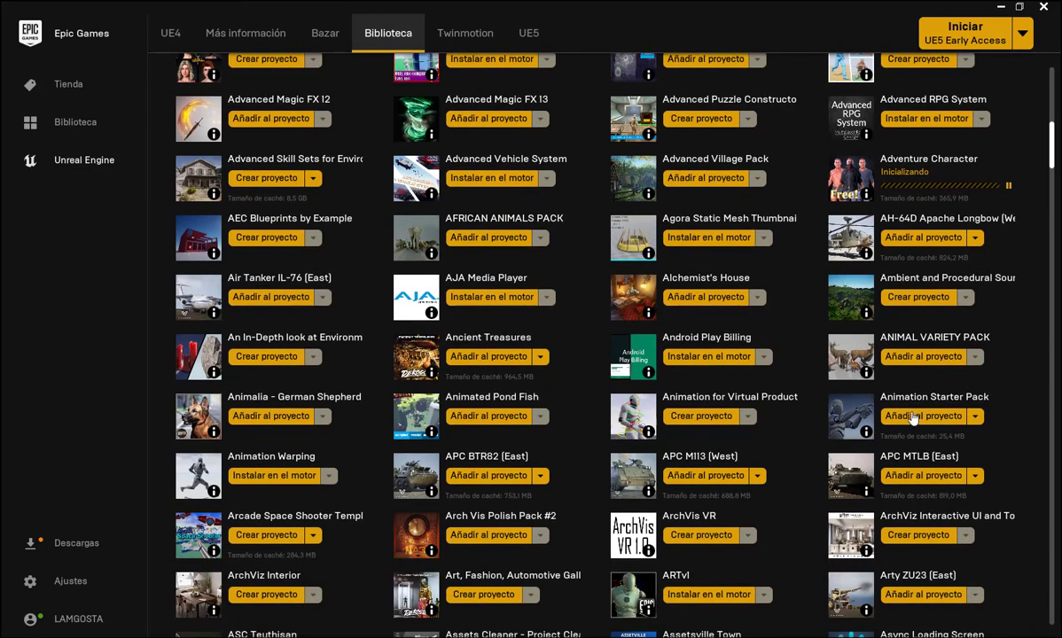
click(913, 417)
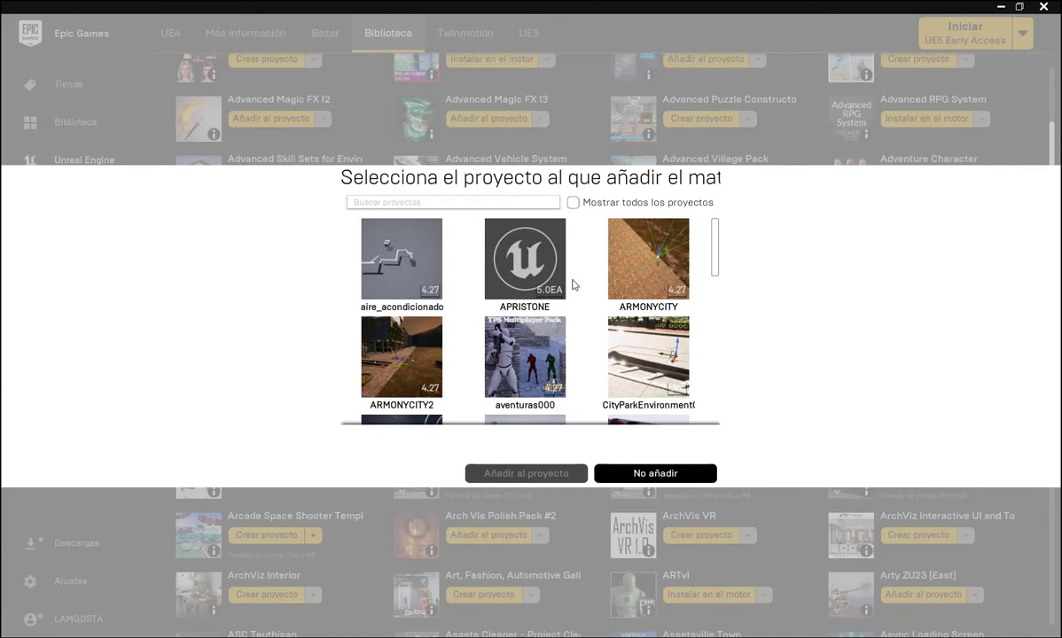
click(573, 202)
drag(715, 232, 716, 382)
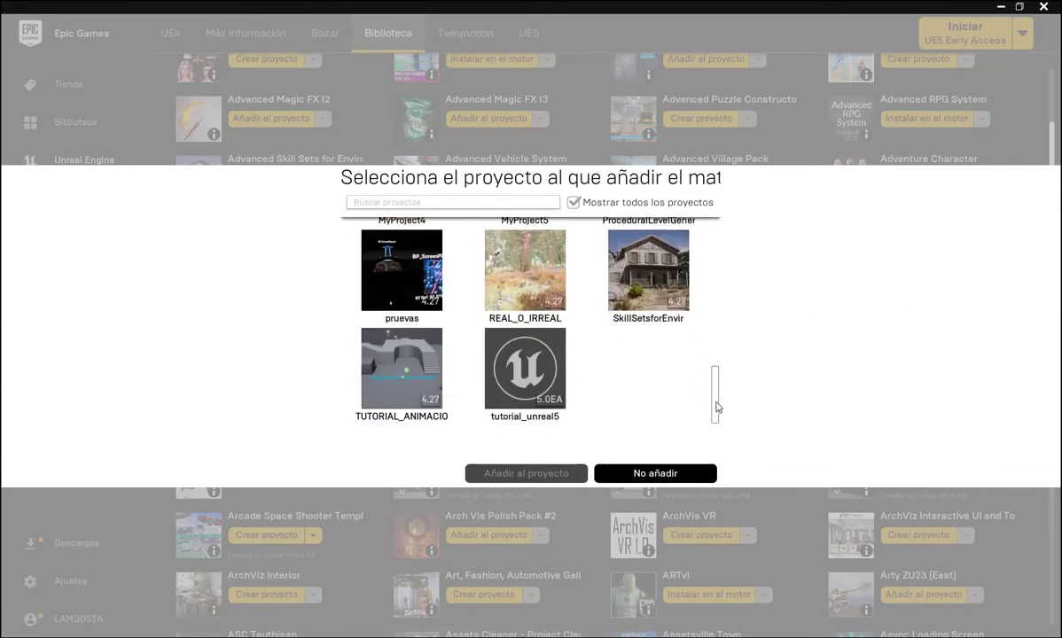
click(525, 381)
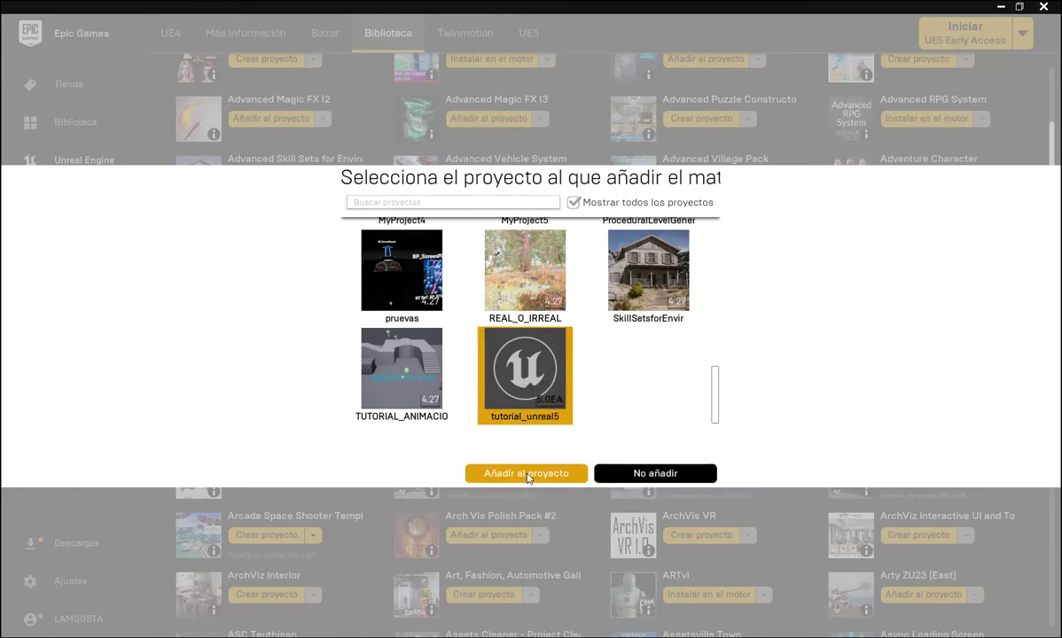
click(526, 475)
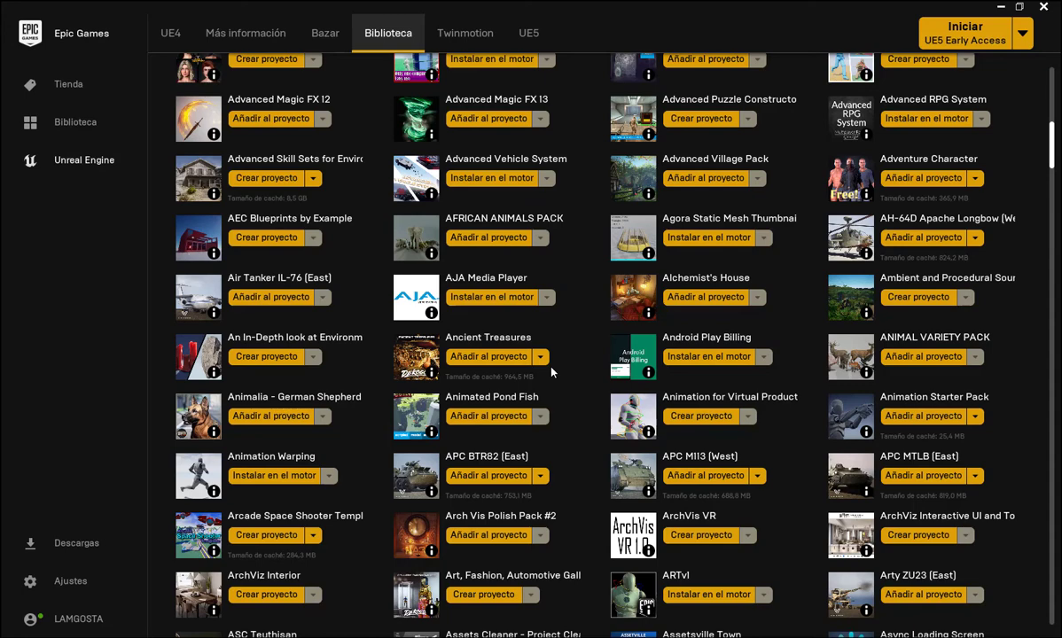
scroll(550, 372, down, 6)
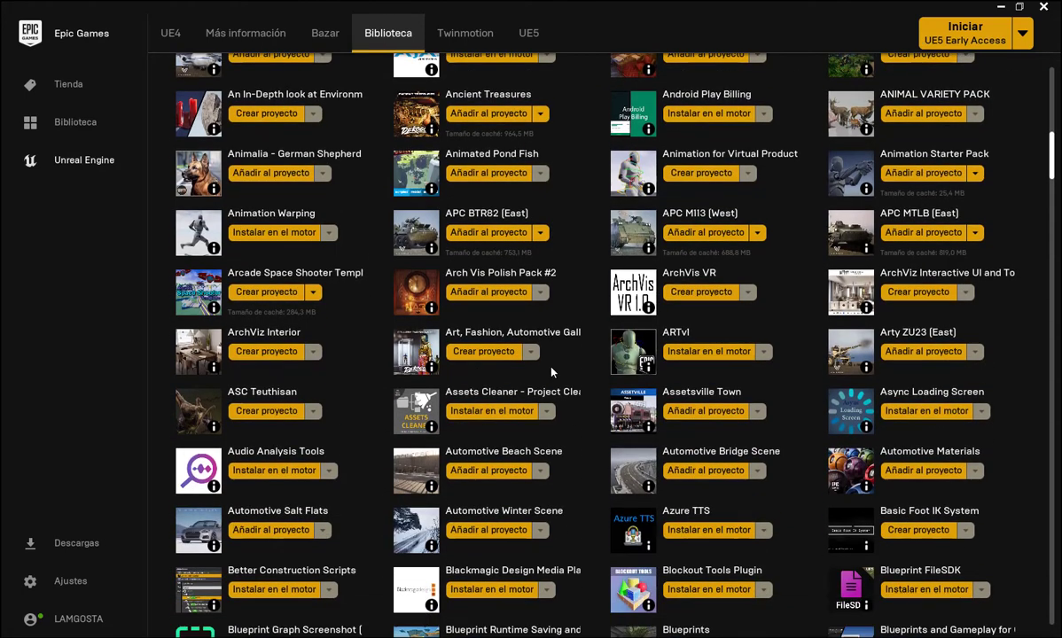
scroll(550, 372, down, 3)
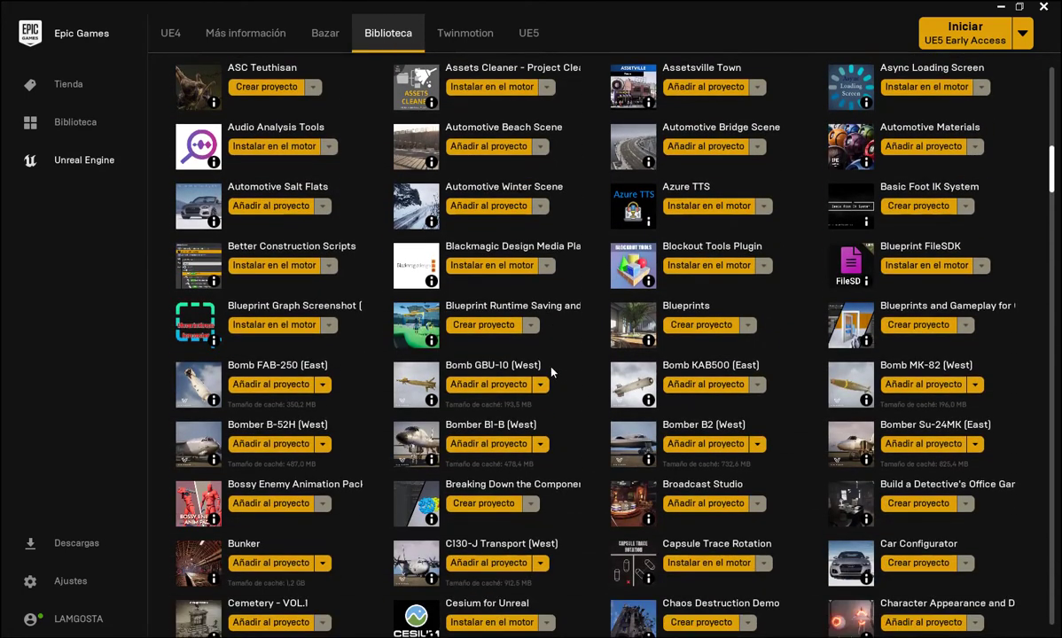
scroll(550, 372, down, 3)
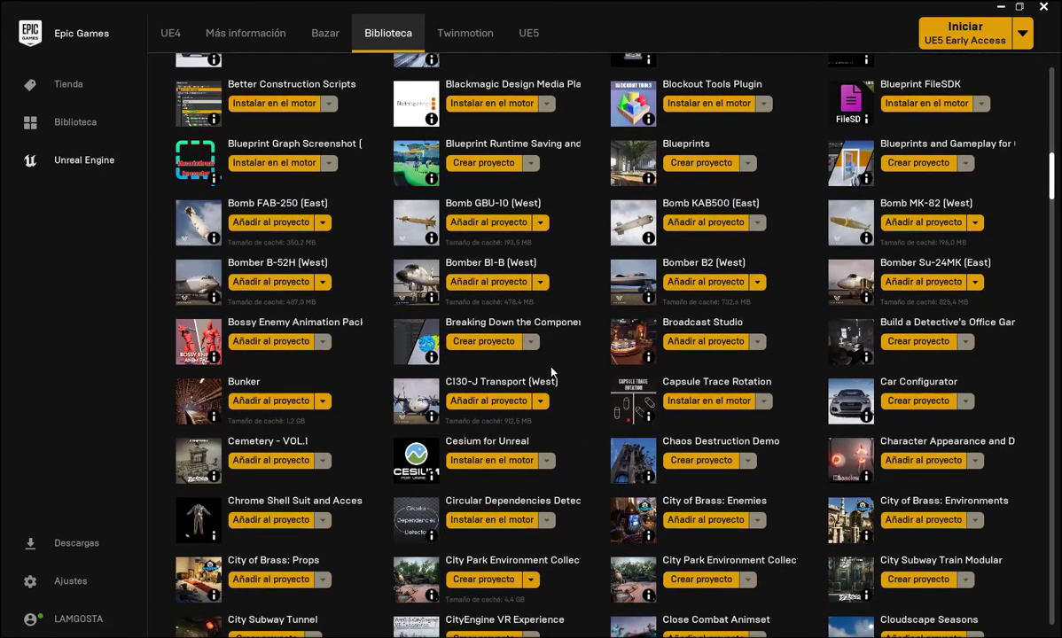
scroll(550, 372, down, 1)
scroll(550, 371, down, 1)
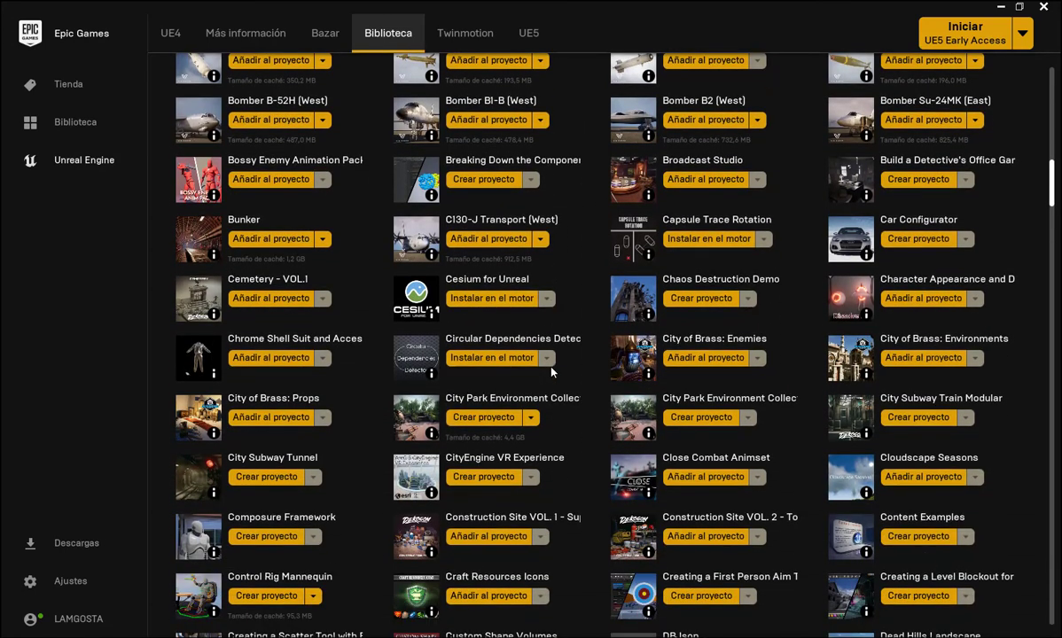
scroll(559, 371, down, 2)
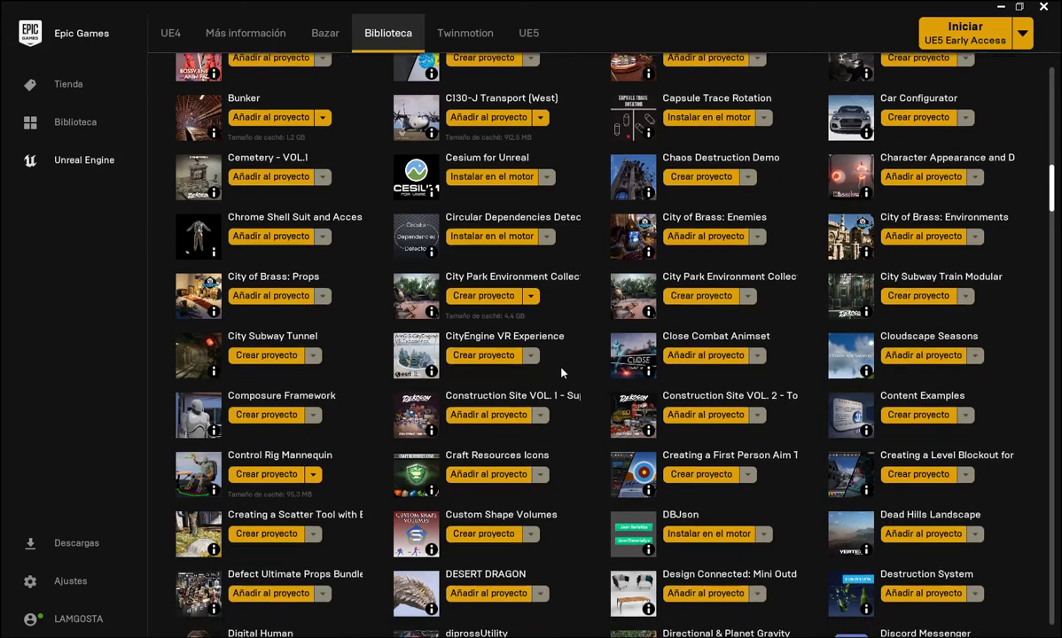
scroll(561, 373, down, 1)
scroll(561, 373, down, 1)
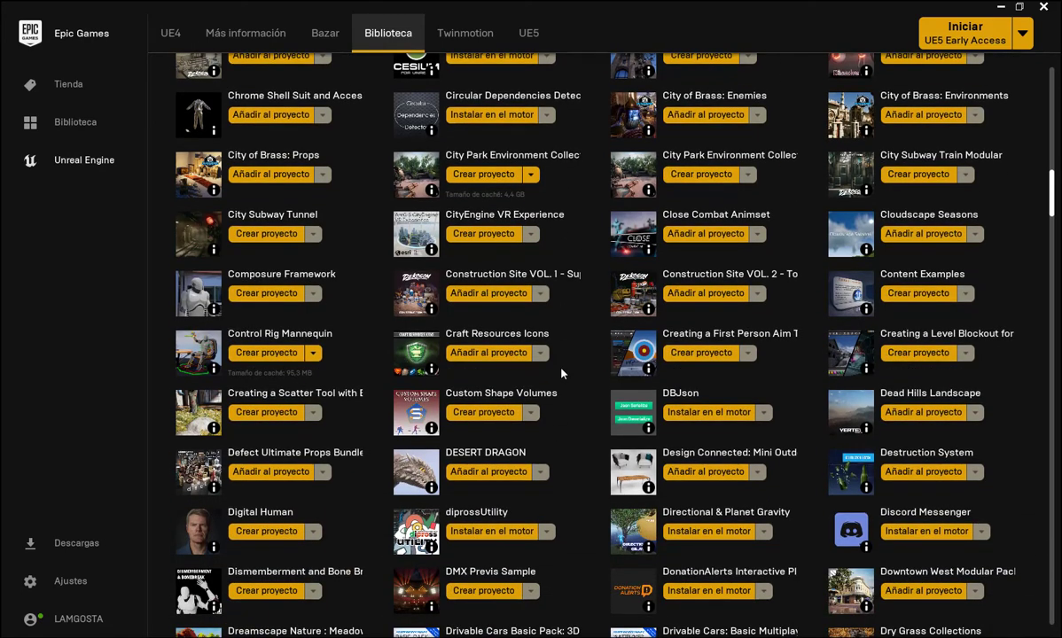
scroll(561, 373, down, 1)
scroll(561, 373, down, 1)
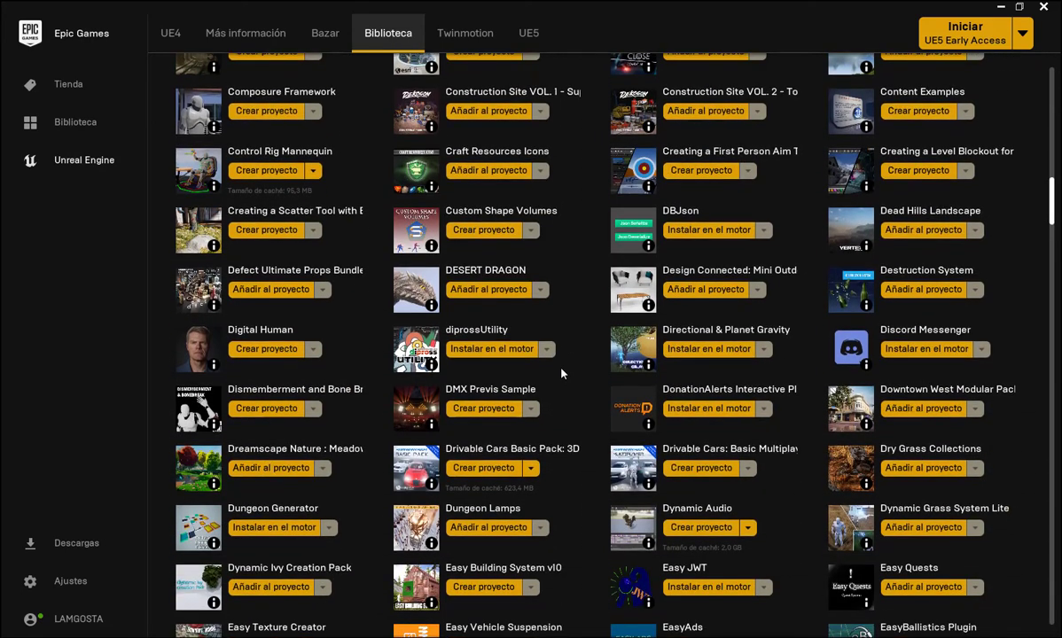
scroll(561, 373, down, 1)
scroll(561, 373, down, 1)
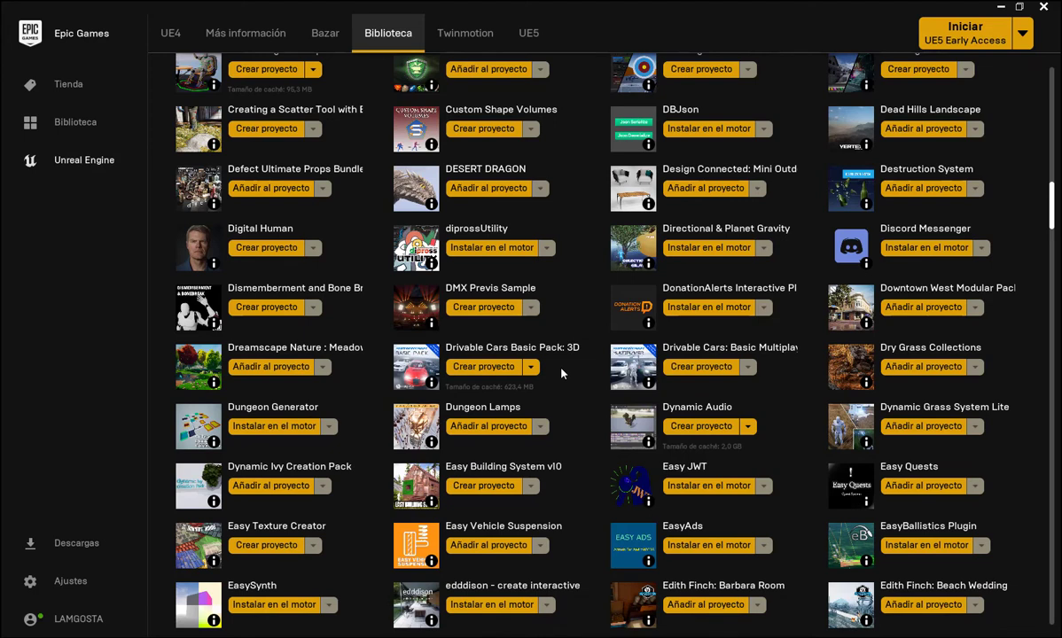
scroll(561, 373, down, 1)
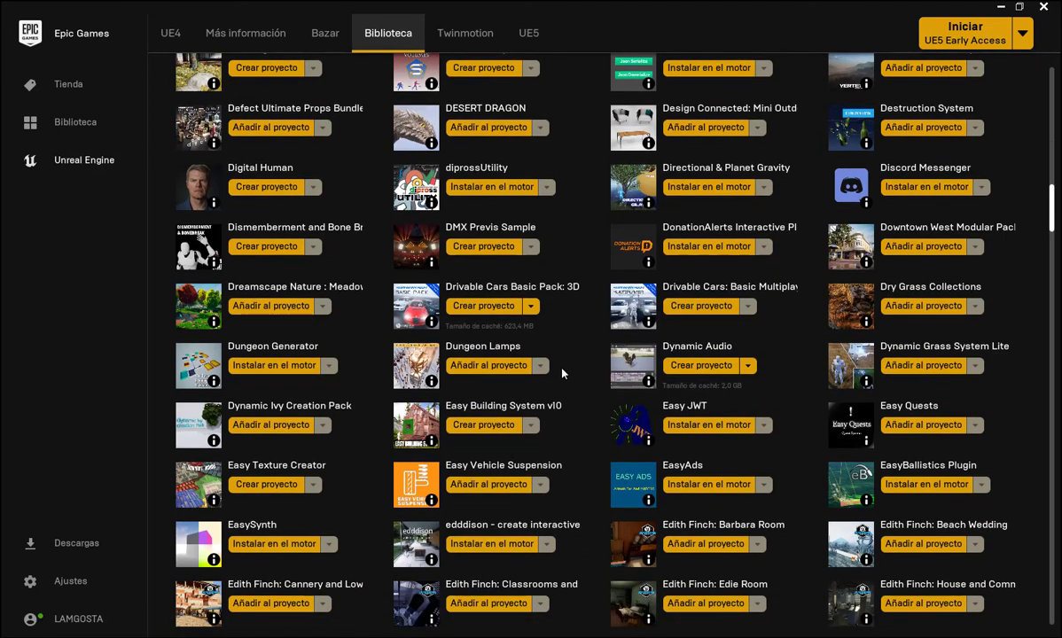
scroll(561, 373, down, 1)
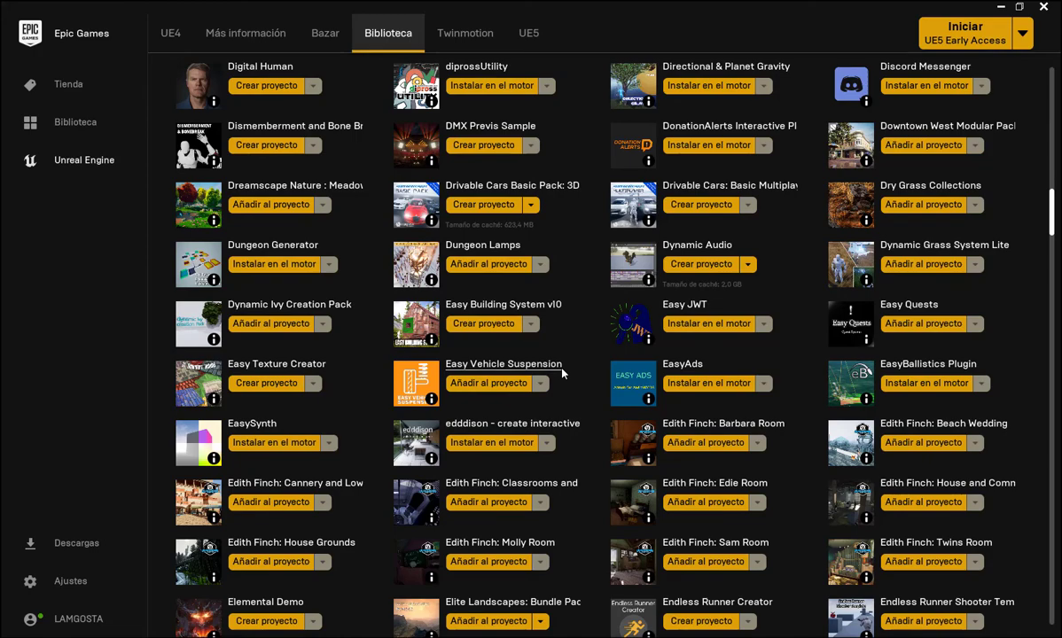
scroll(561, 373, down, 1)
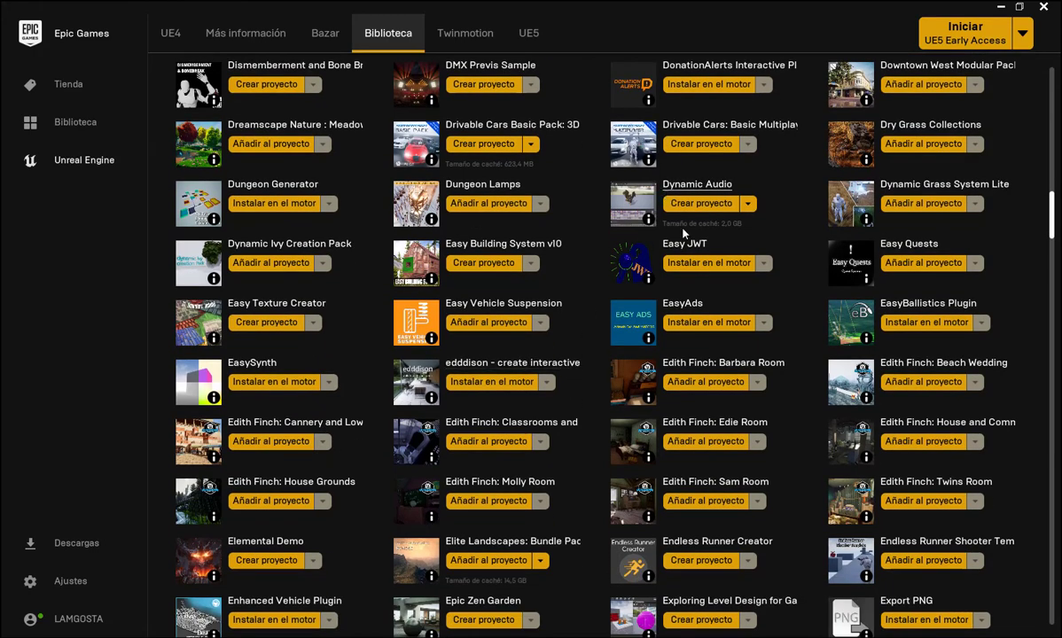
drag(1051, 210, 1038, 122)
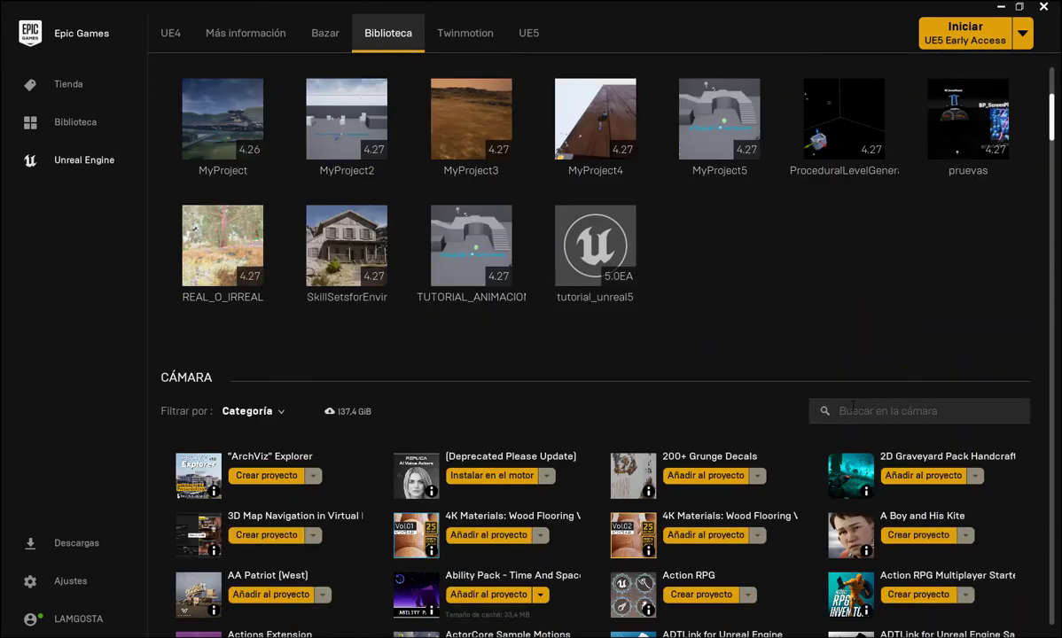
Filter the Vault to 'eli' and open Elite Landscapes' add-to-project dialog showing all projects.
click(852, 409)
text(eli)
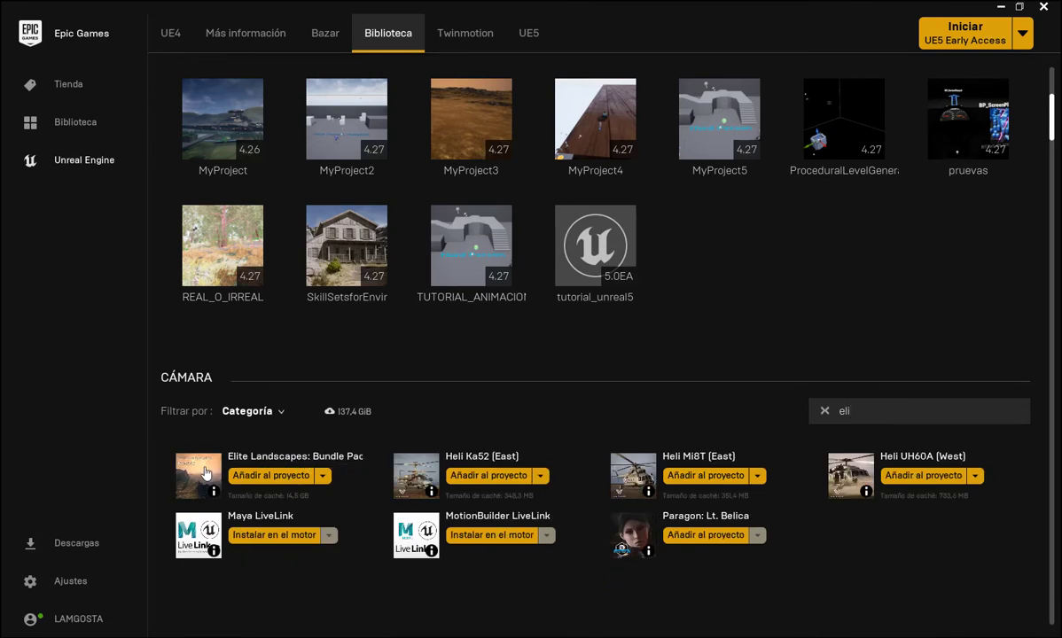
click(267, 477)
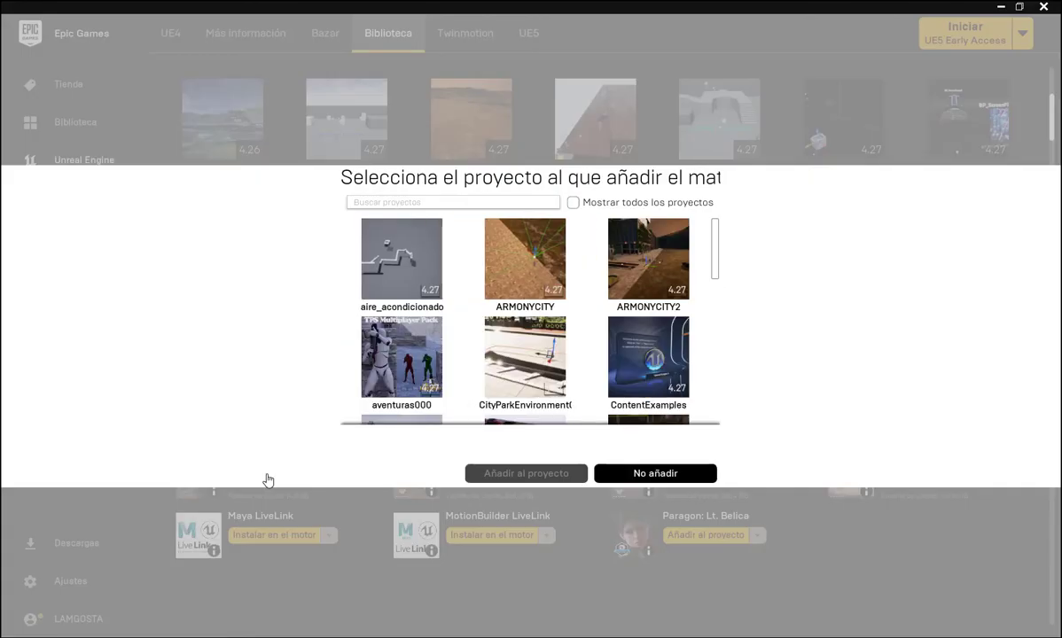
click(572, 202)
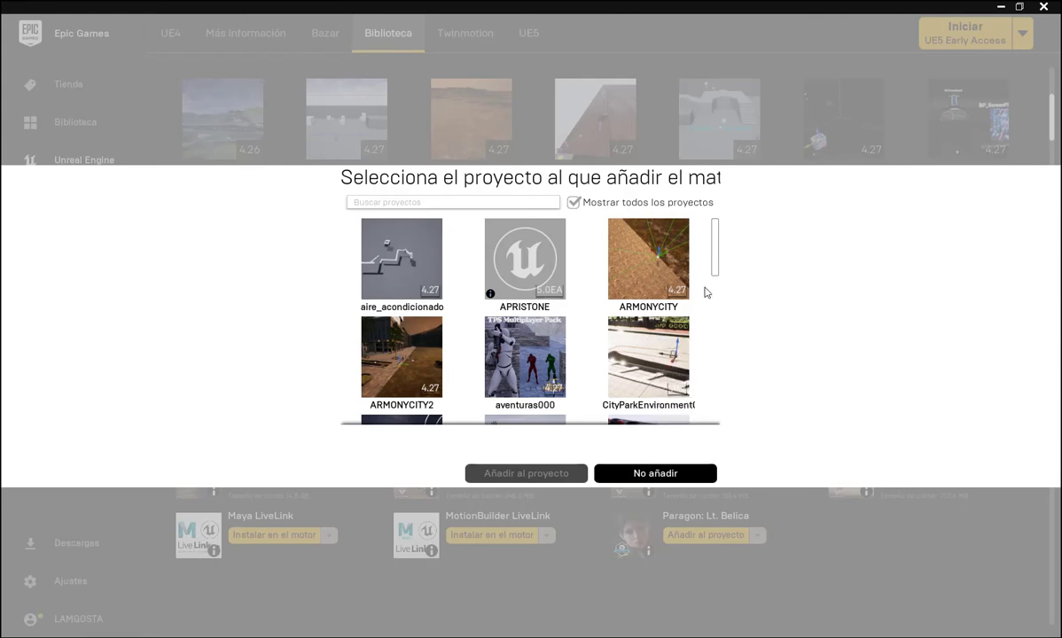
Add Elite Landscapes to tutorial_unreal5 as version 4.27, then select the 'eli' search text.
drag(714, 256, 714, 421)
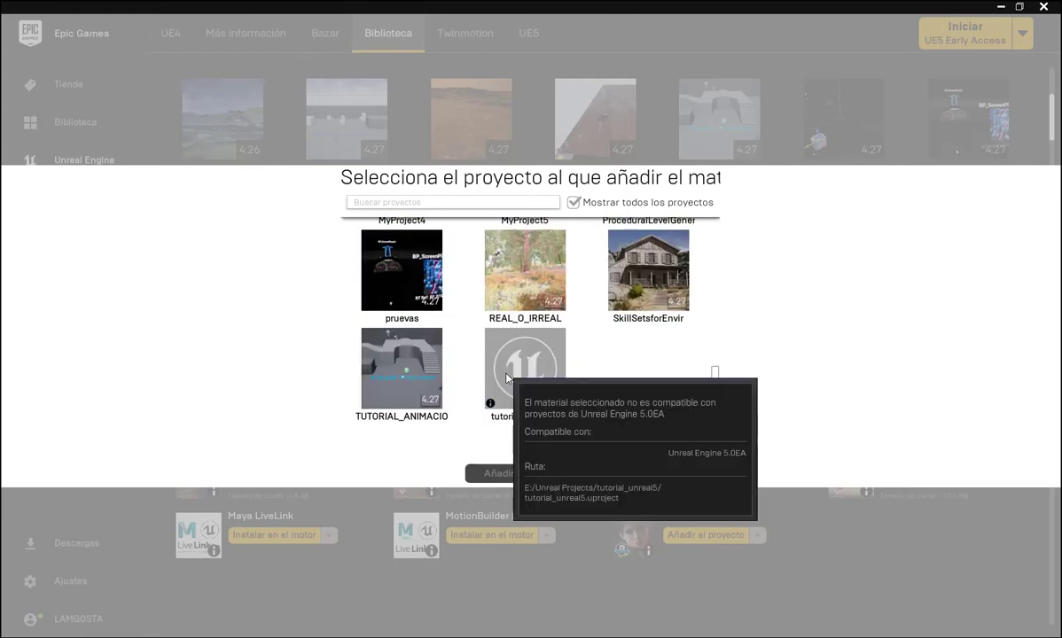
click(532, 381)
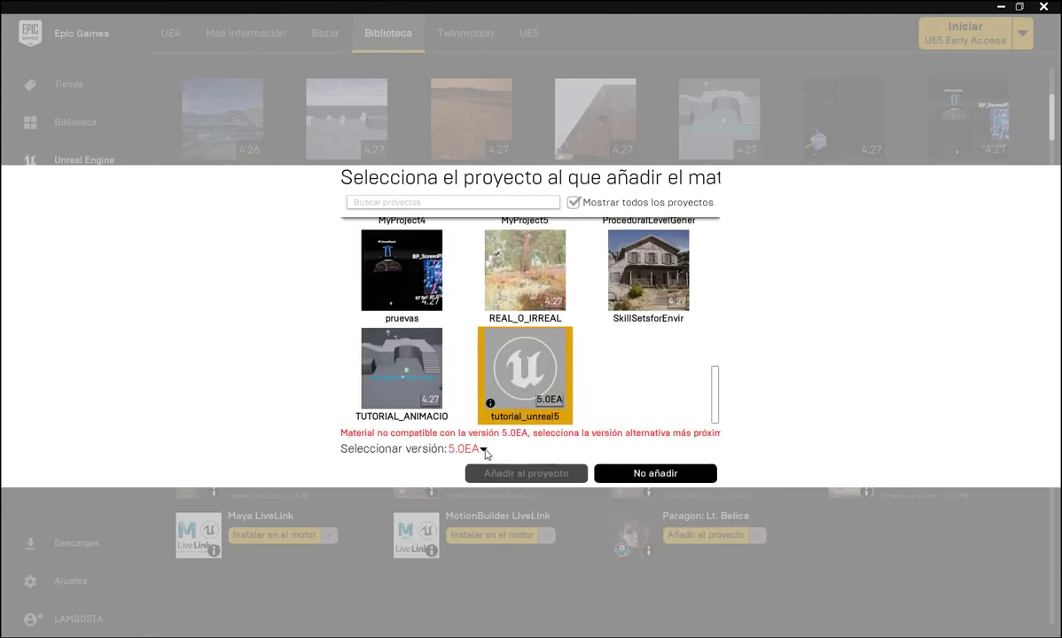
click(484, 449)
click(468, 594)
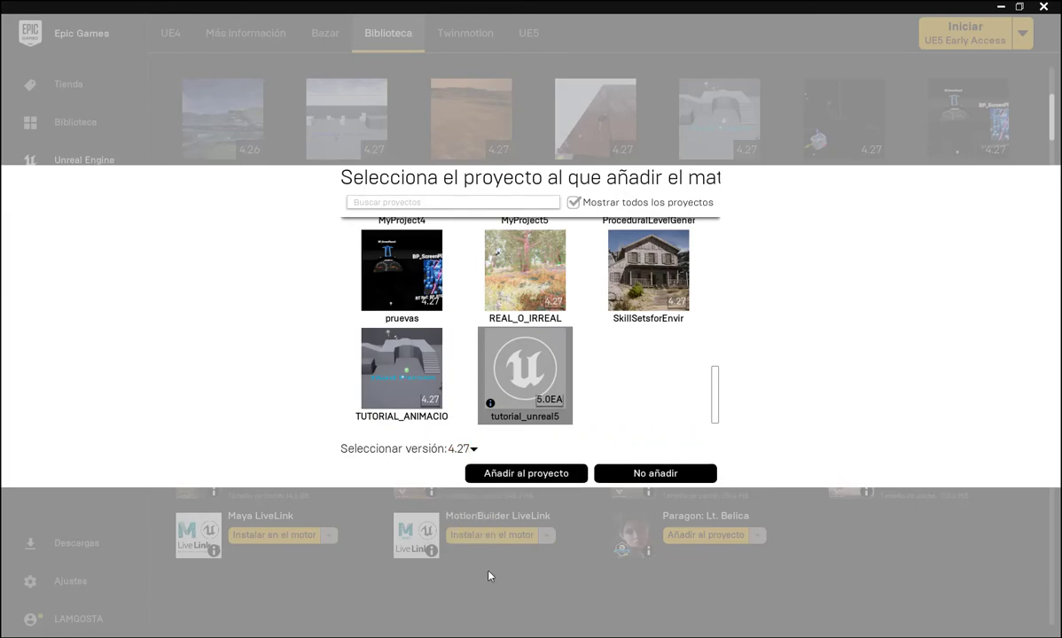
click(521, 473)
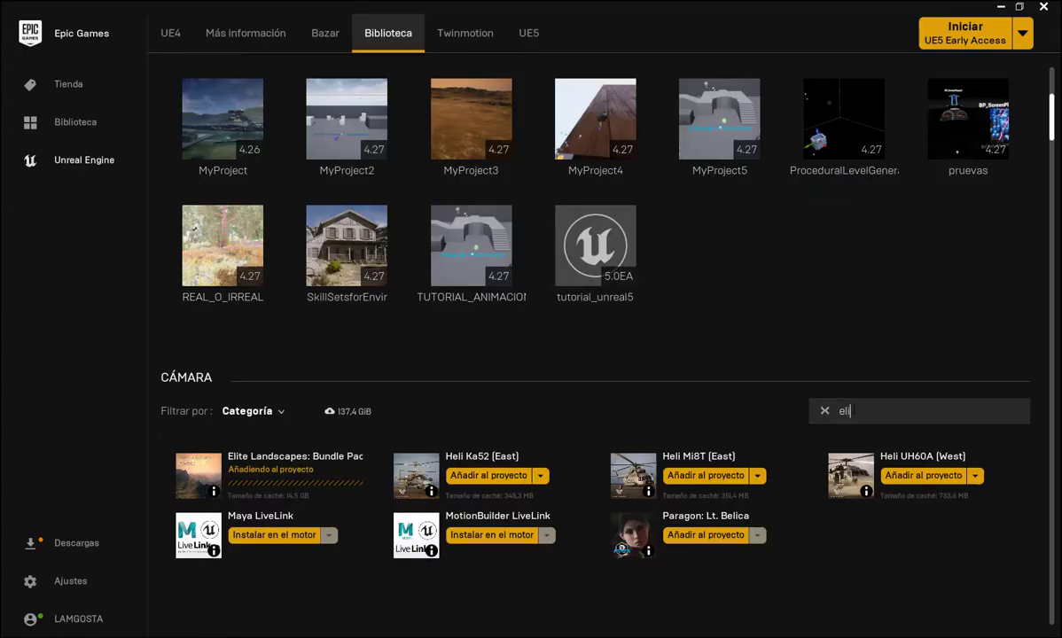
drag(852, 410, 824, 410)
Clear the Vault search filter and switch to the Bazar marketplace.
key(BackSpace)
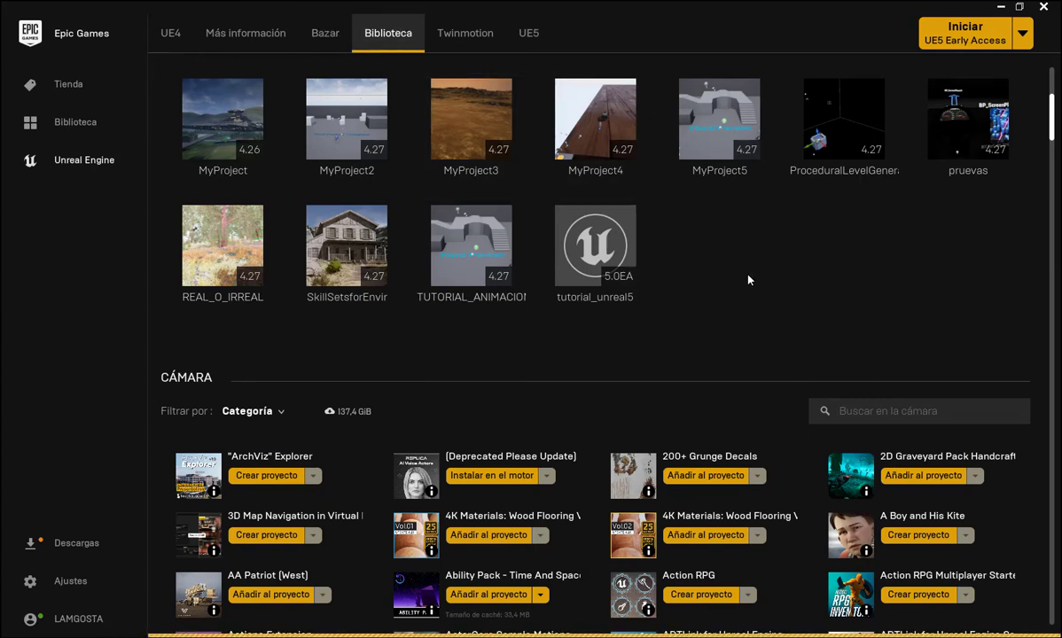
click(325, 36)
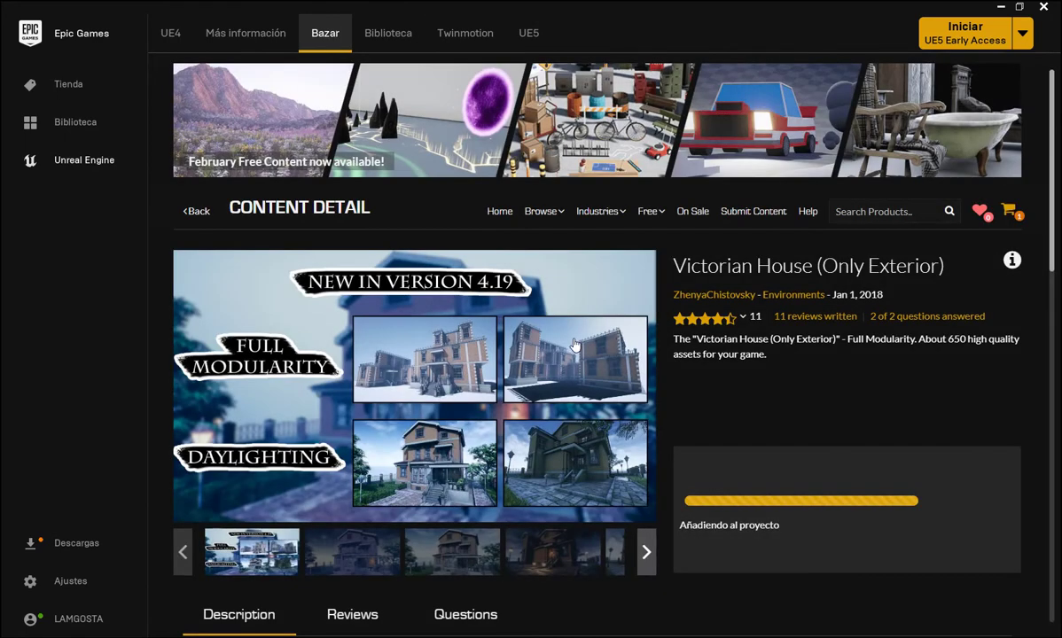
Browse Free For The Month and open the Victorian House (Only Exterior) product page.
click(502, 212)
mouse_move(649, 211)
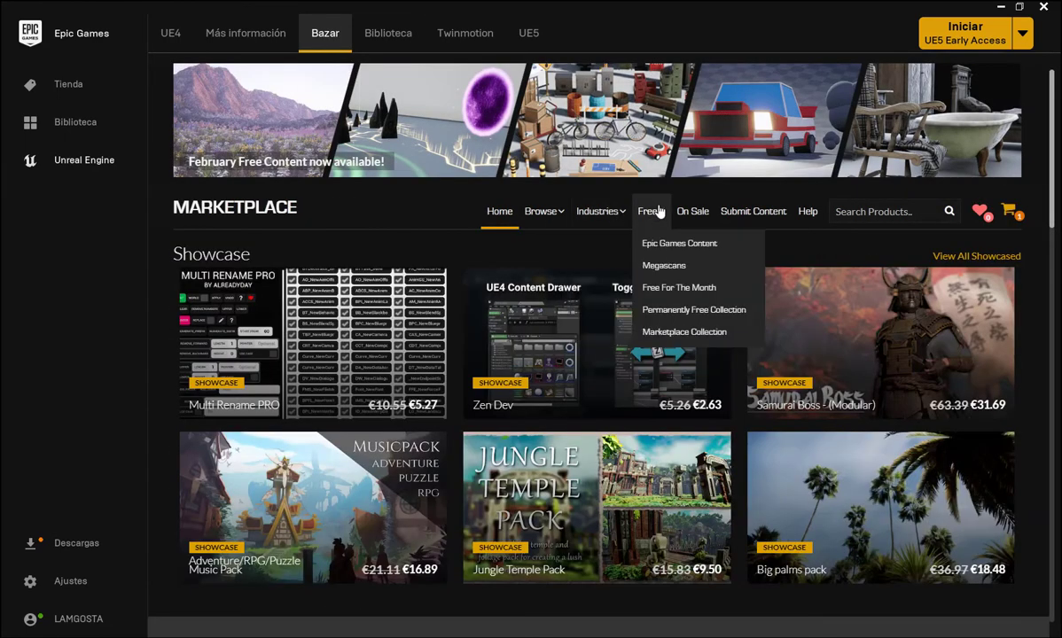
click(668, 290)
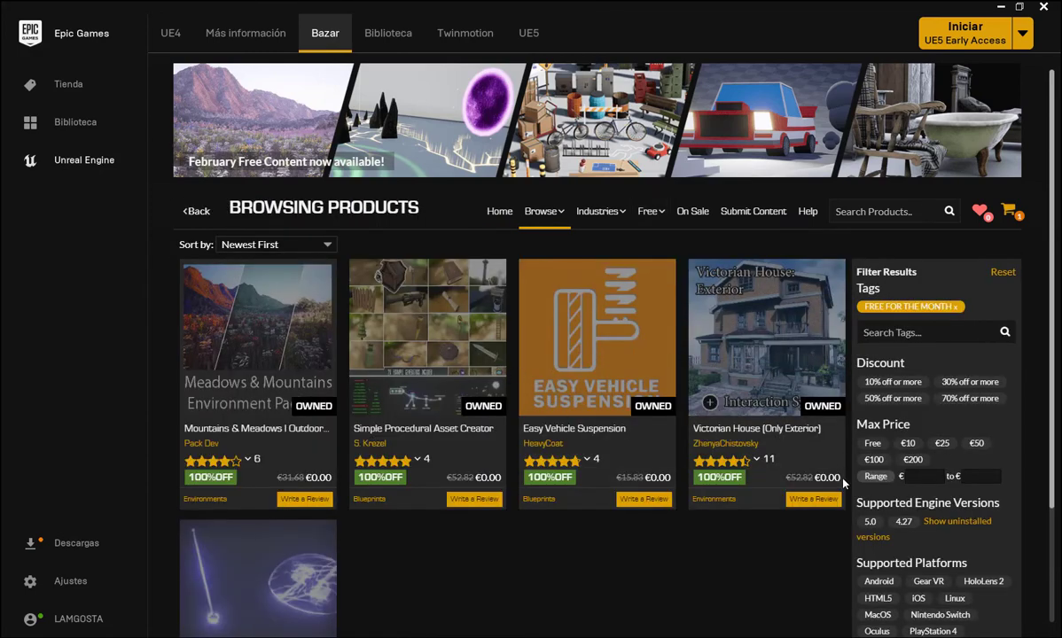
click(764, 352)
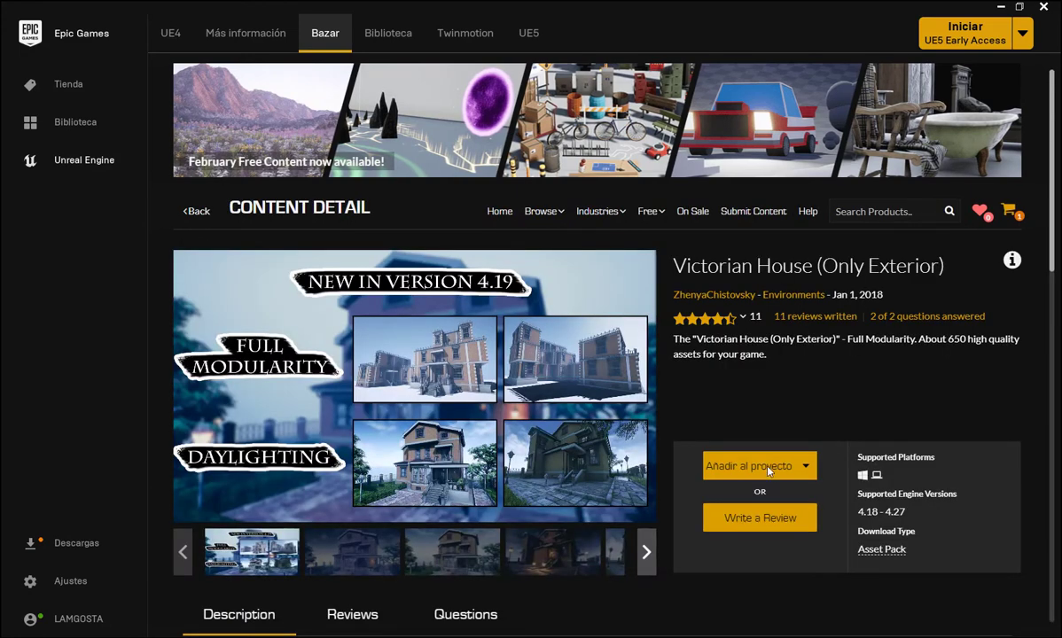
Queue Victorian House for tutorial_unreal5 as version 4.27, showing all projects.
click(767, 468)
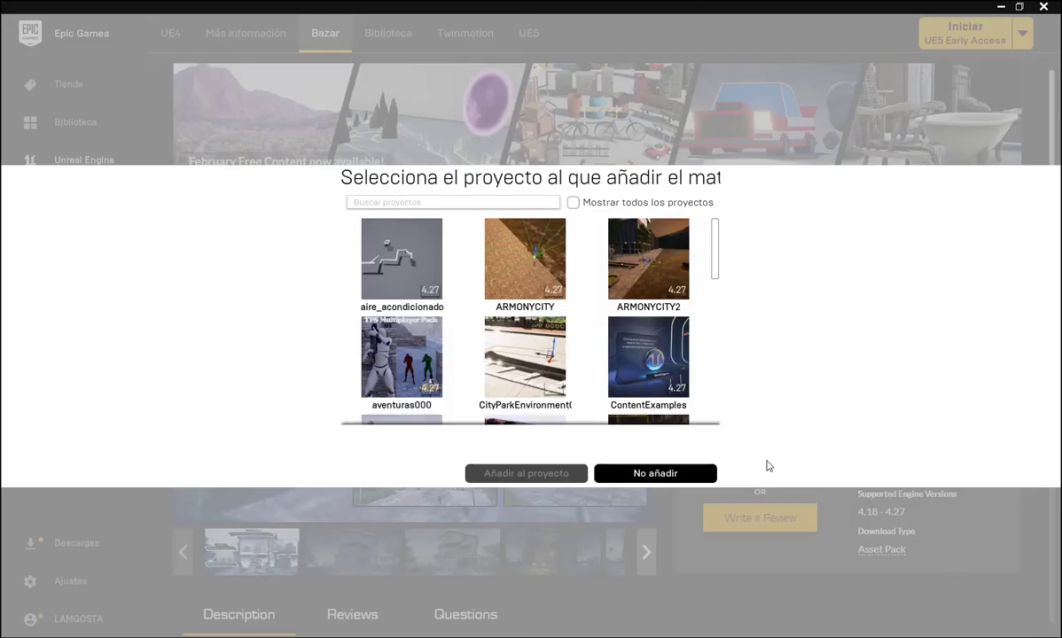
click(572, 202)
scroll(720, 263, down, 1)
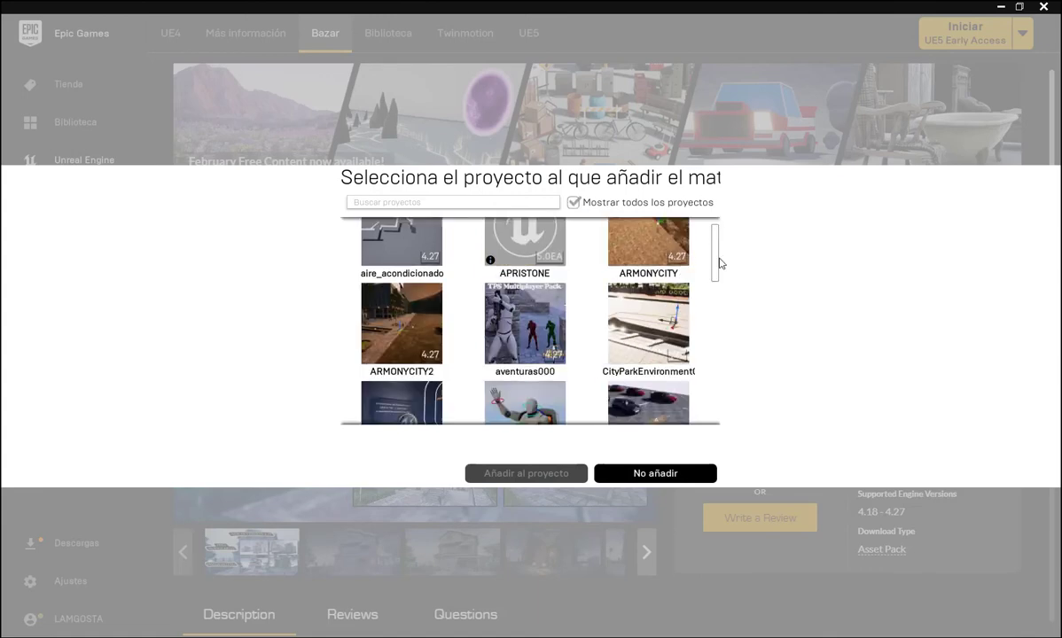
scroll(719, 263, down, 5)
click(533, 388)
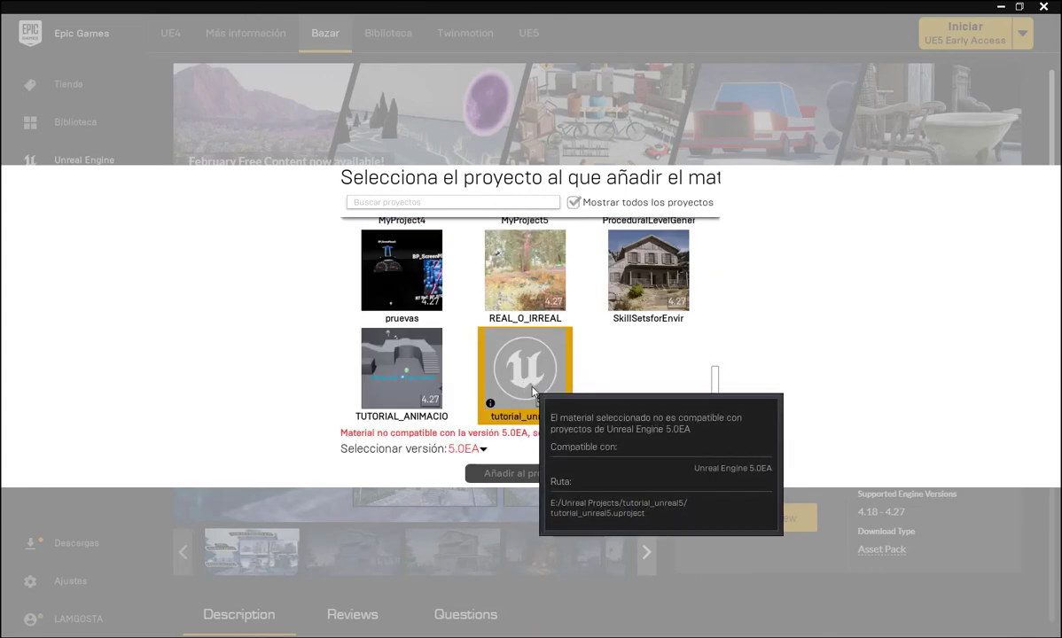
click(483, 449)
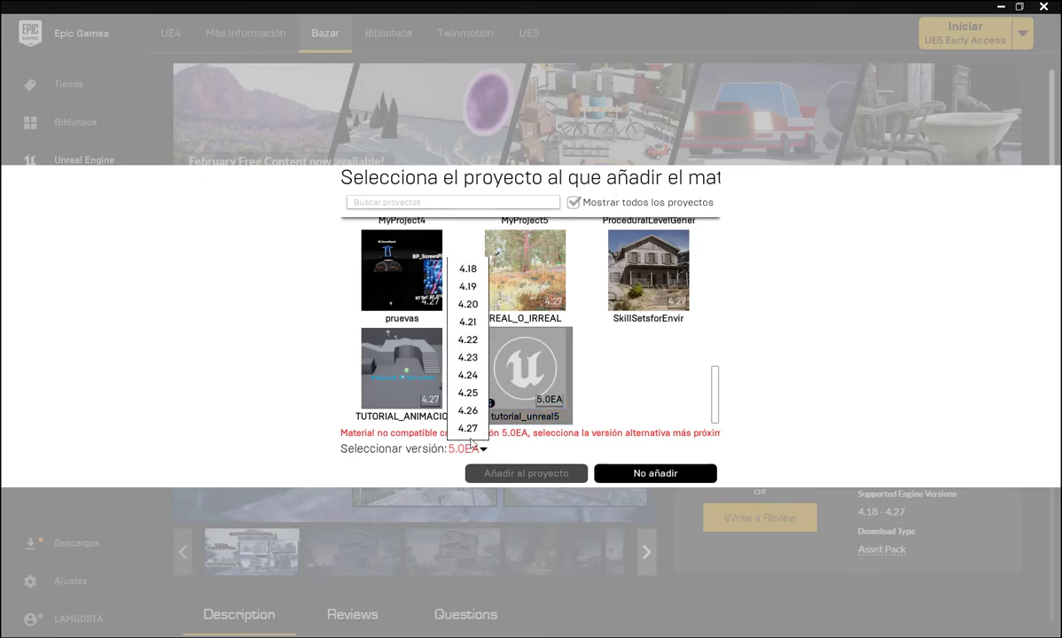
click(468, 428)
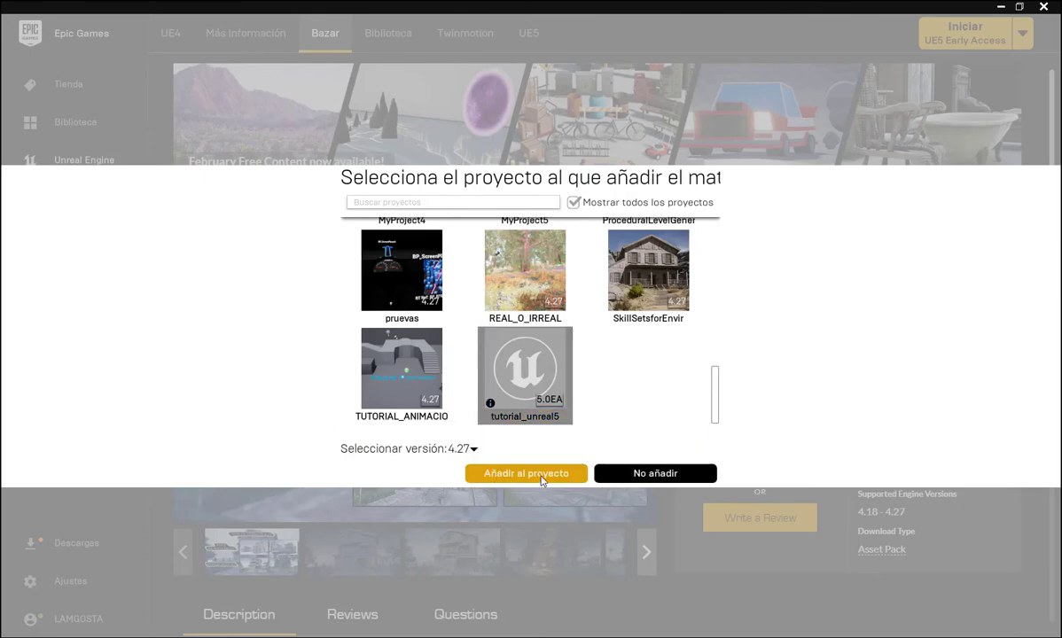
click(542, 476)
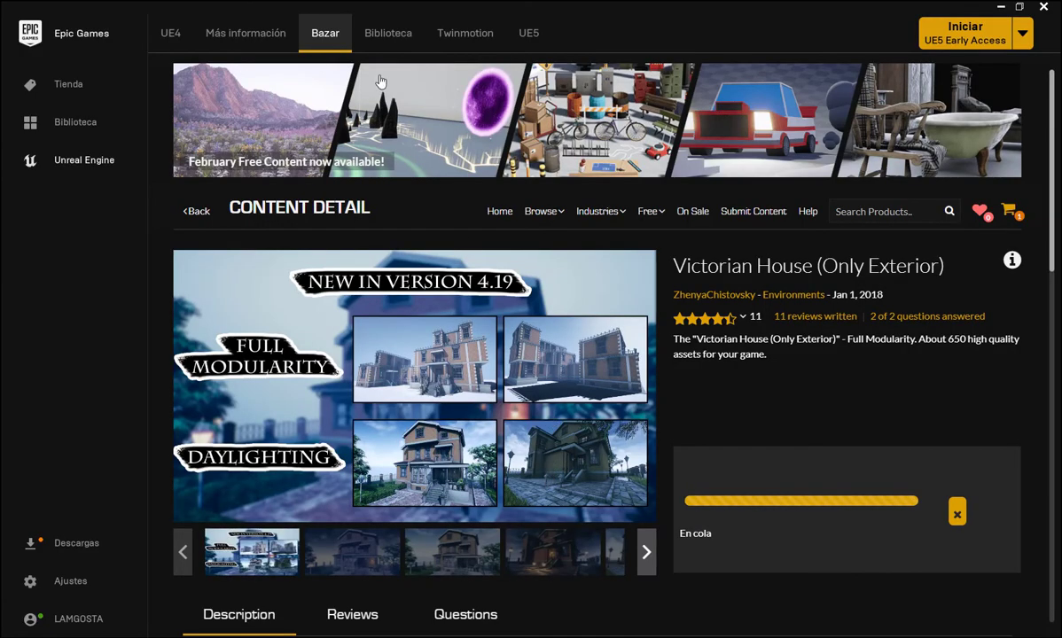
Go back to the Library vault list, scroll down to FPS Assault Pack and open its page.
click(381, 37)
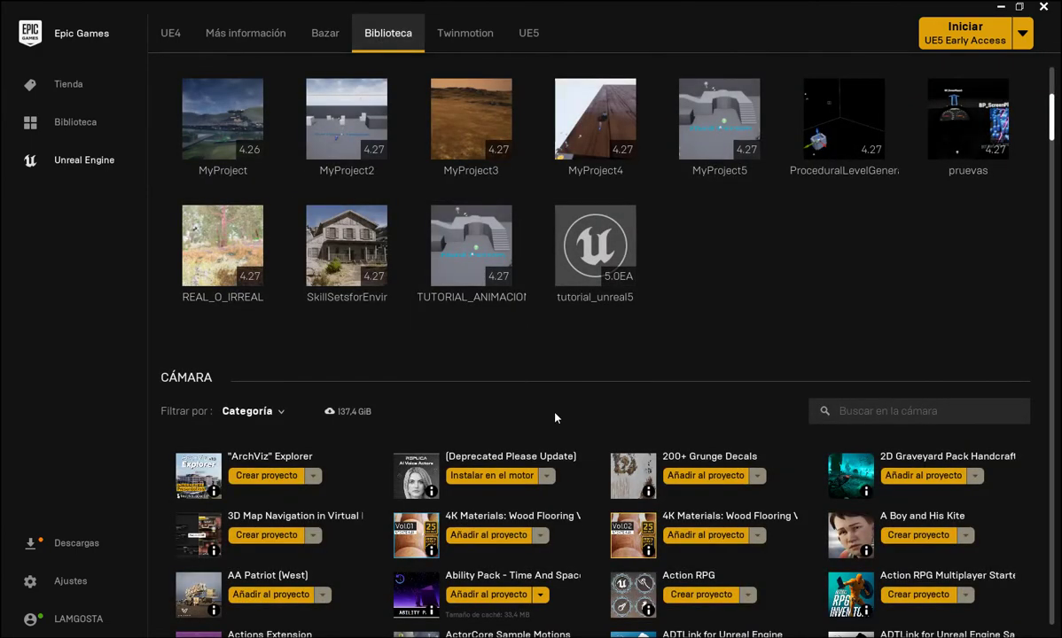
scroll(530, 425, down, 3)
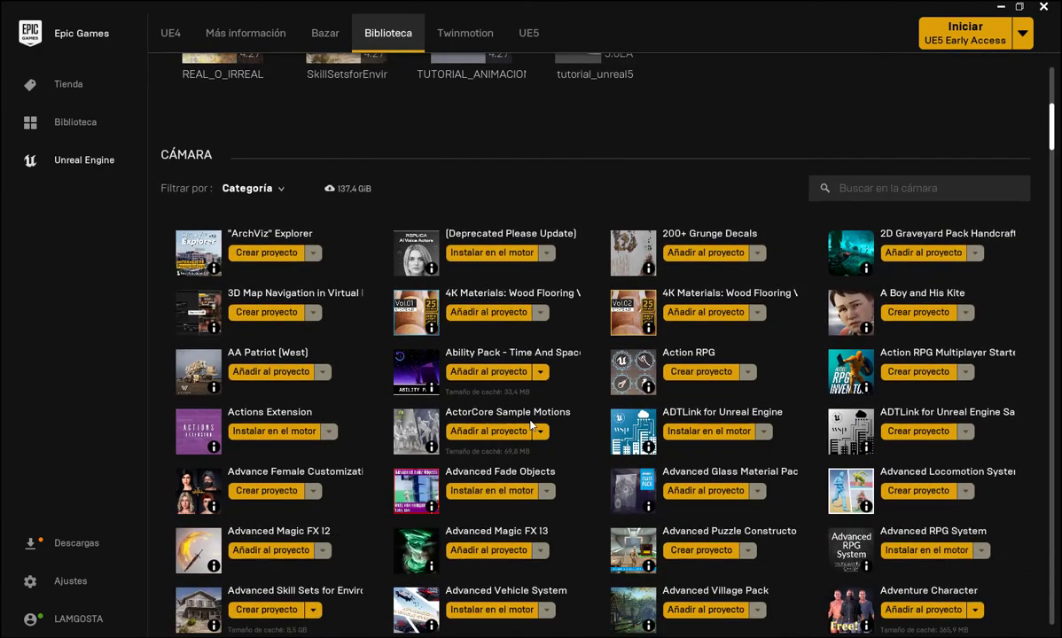
scroll(530, 428, down, 1)
scroll(530, 427, down, 2)
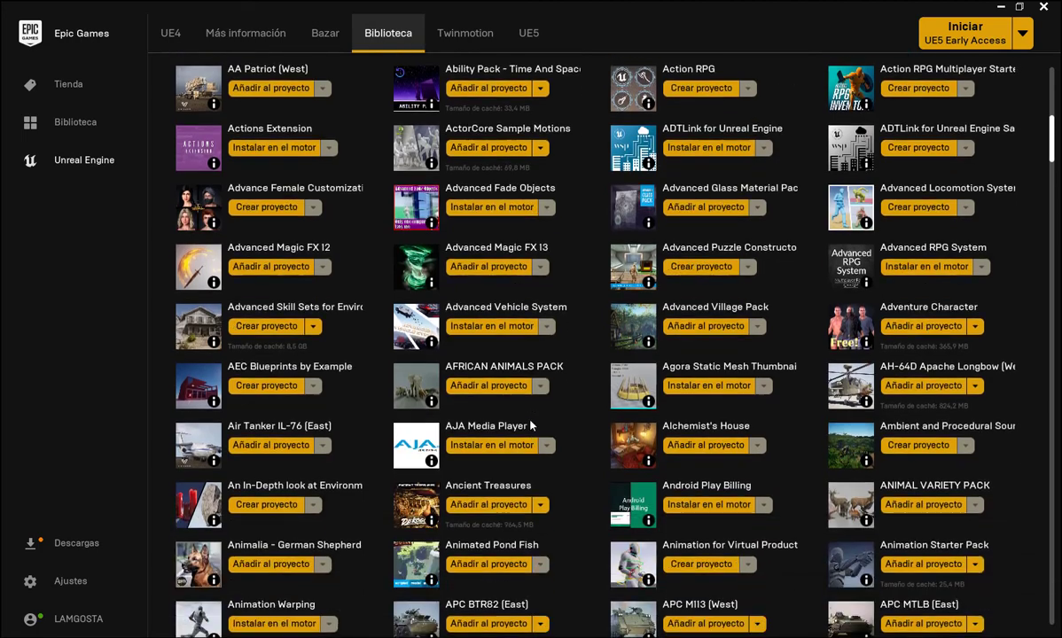
scroll(530, 427, down, 1)
scroll(530, 426, down, 1)
scroll(530, 426, down, 2)
scroll(530, 425, down, 1)
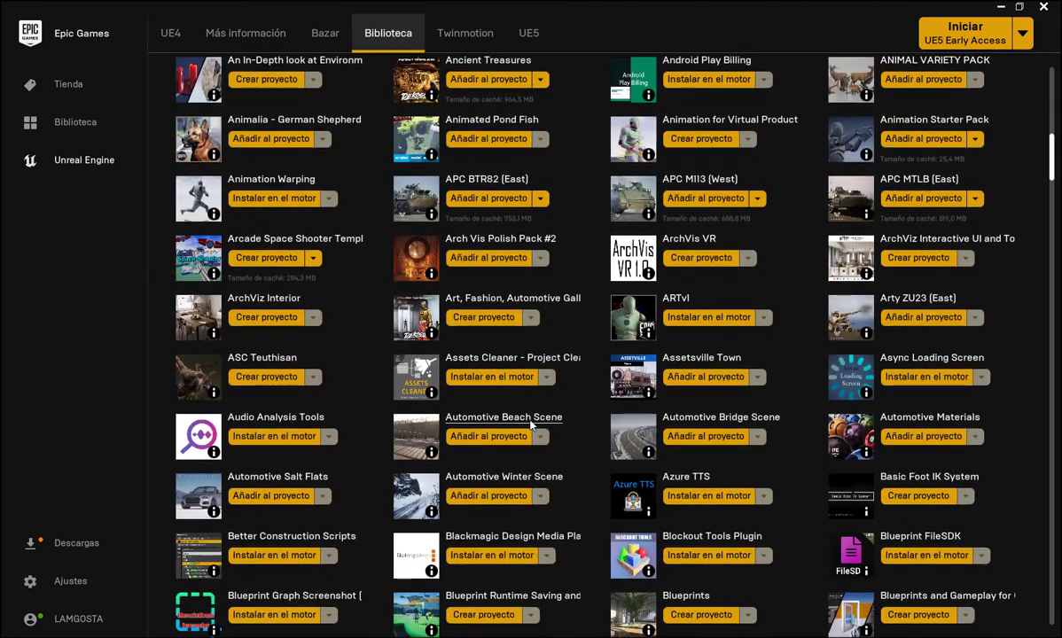
scroll(530, 426, down, 2)
scroll(530, 427, down, 1)
scroll(530, 427, down, 1)
scroll(530, 426, down, 1)
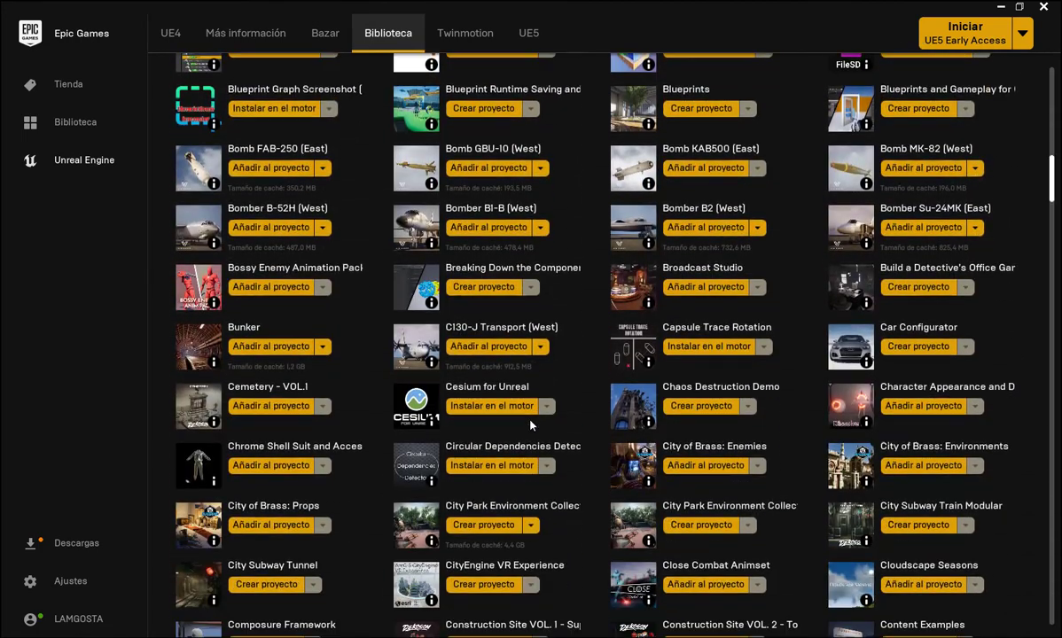
scroll(530, 426, down, 2)
scroll(530, 426, down, 1)
scroll(530, 426, down, 1)
scroll(530, 425, down, 1)
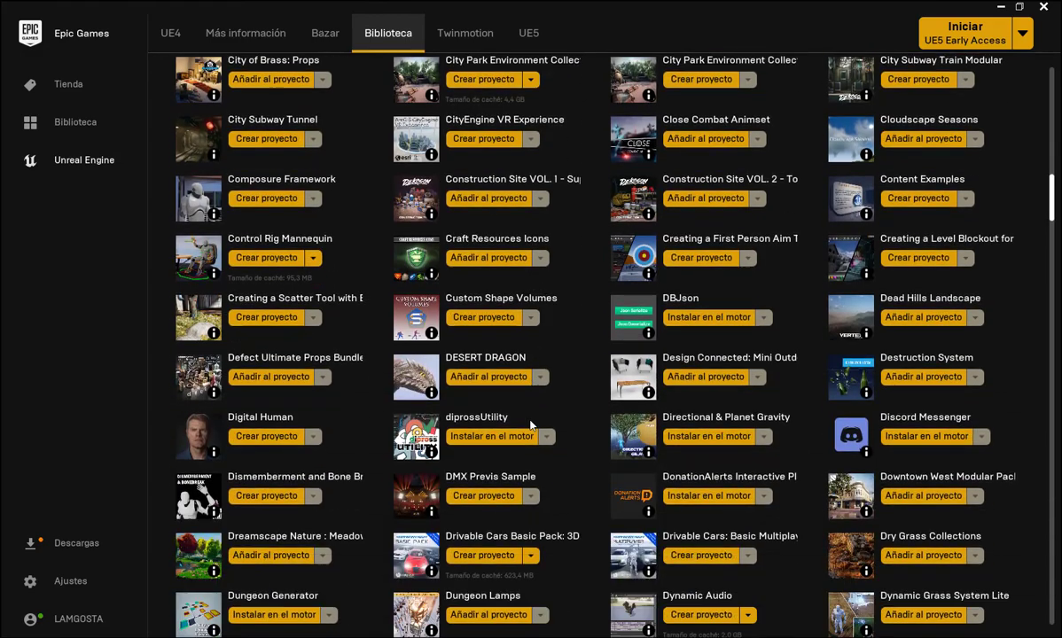
scroll(530, 425, down, 1)
scroll(530, 426, down, 1)
scroll(530, 425, down, 1)
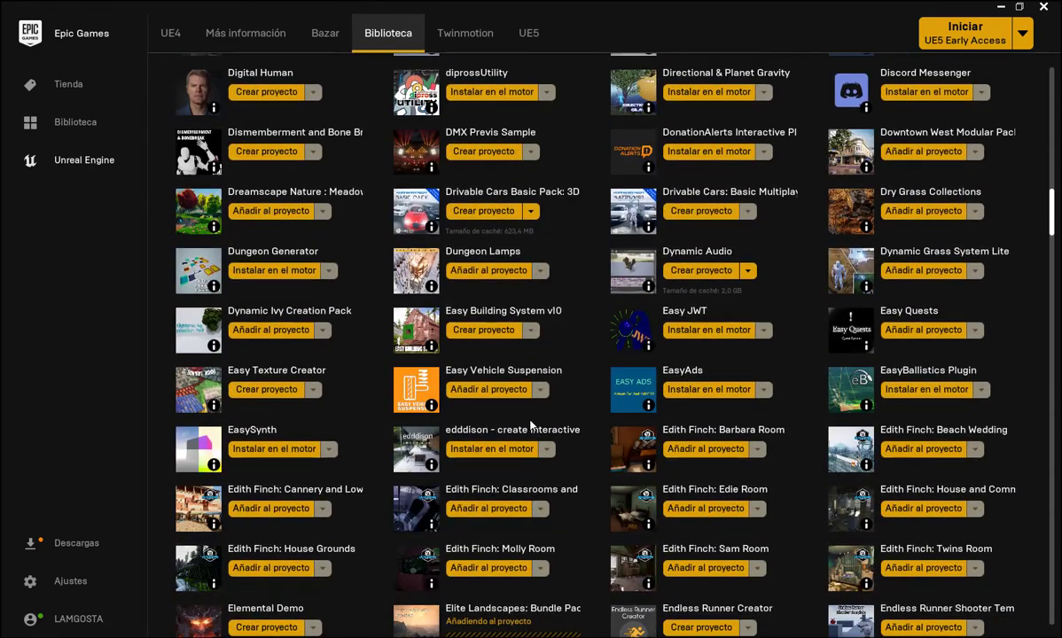
scroll(530, 426, down, 1)
scroll(530, 426, down, 2)
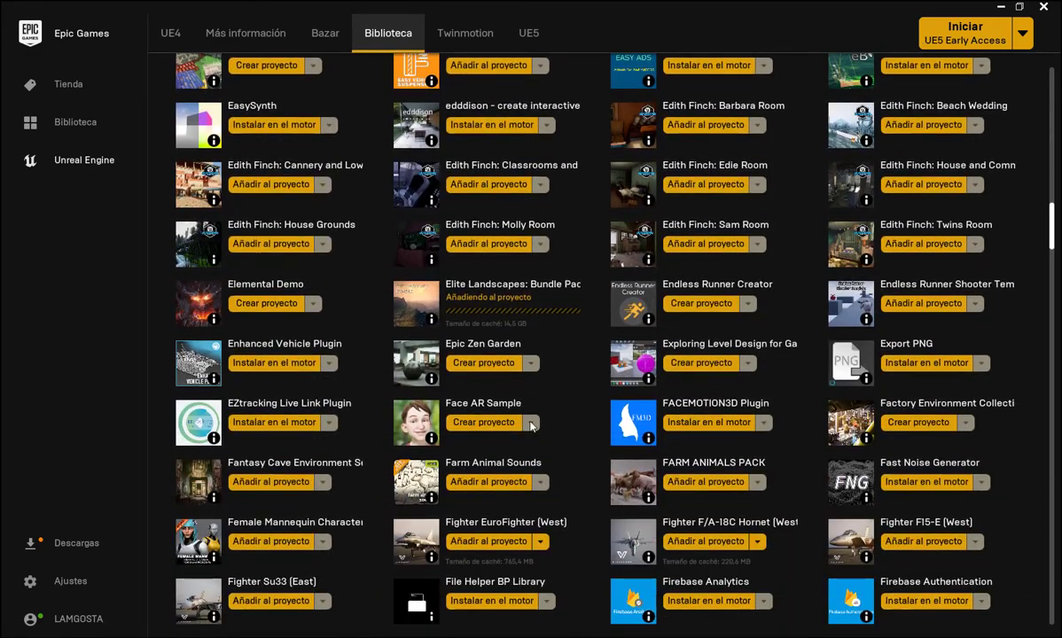
scroll(530, 425, down, 1)
scroll(530, 426, down, 1)
scroll(530, 426, down, 1)
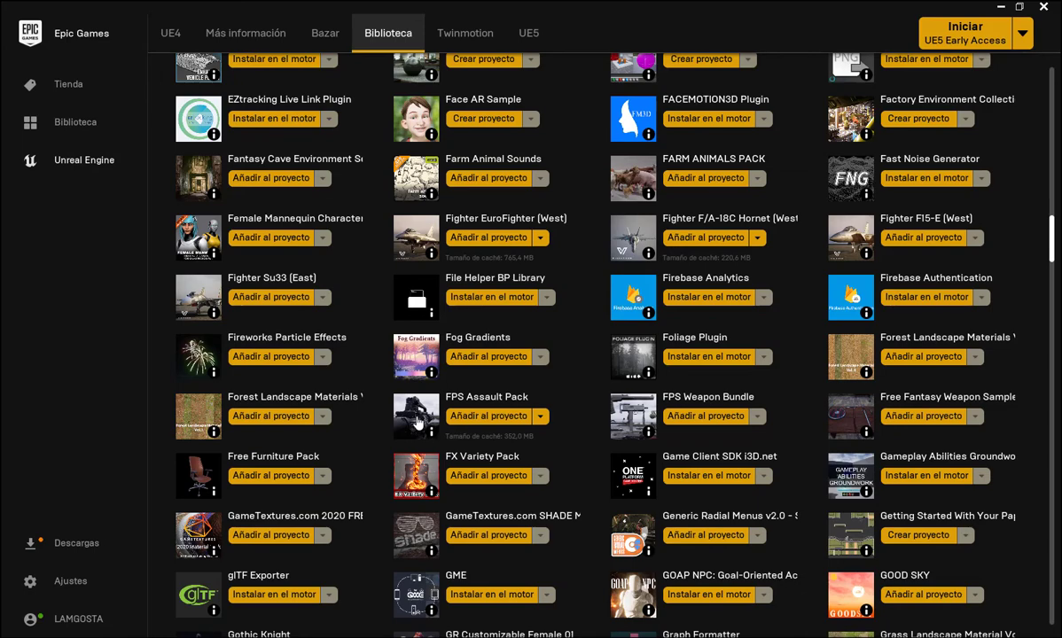
click(417, 424)
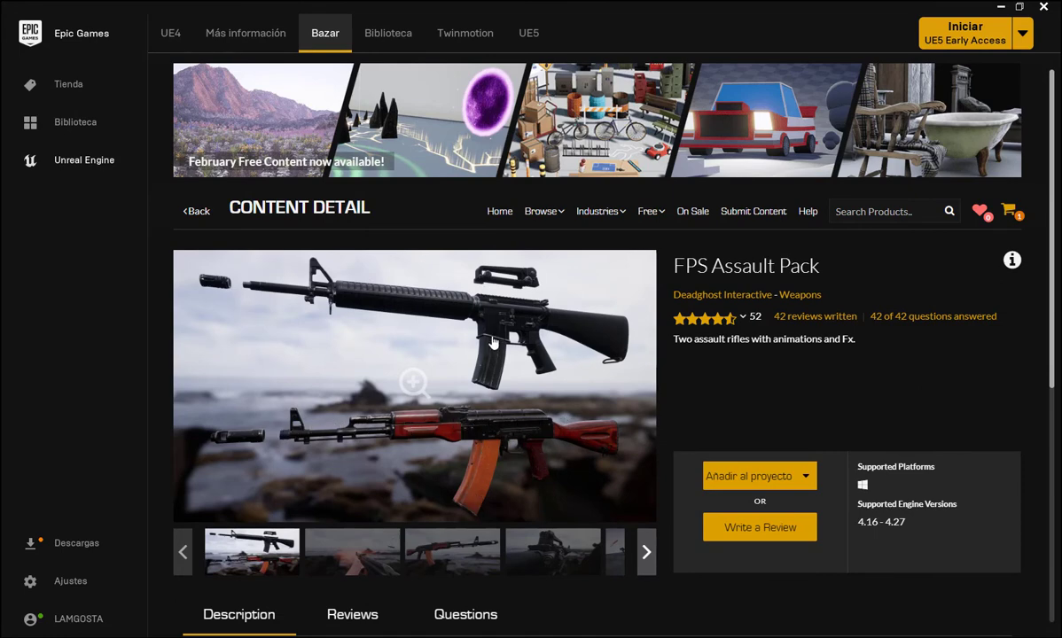
Add the 4.27 version of FPS Assault Pack to tutorial_unreal5, listing all projects.
click(754, 476)
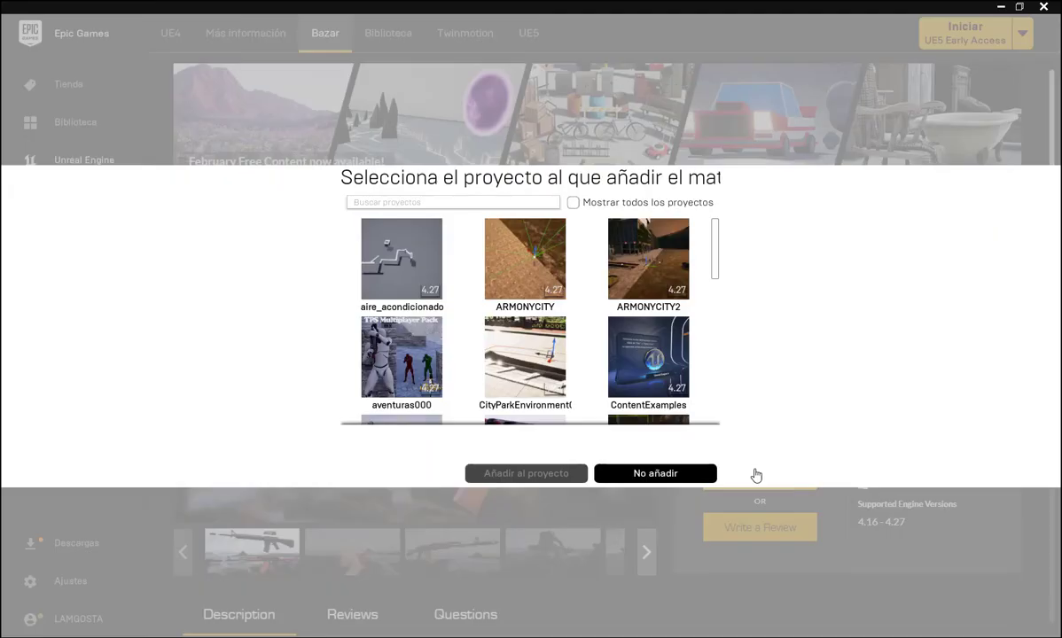
click(574, 203)
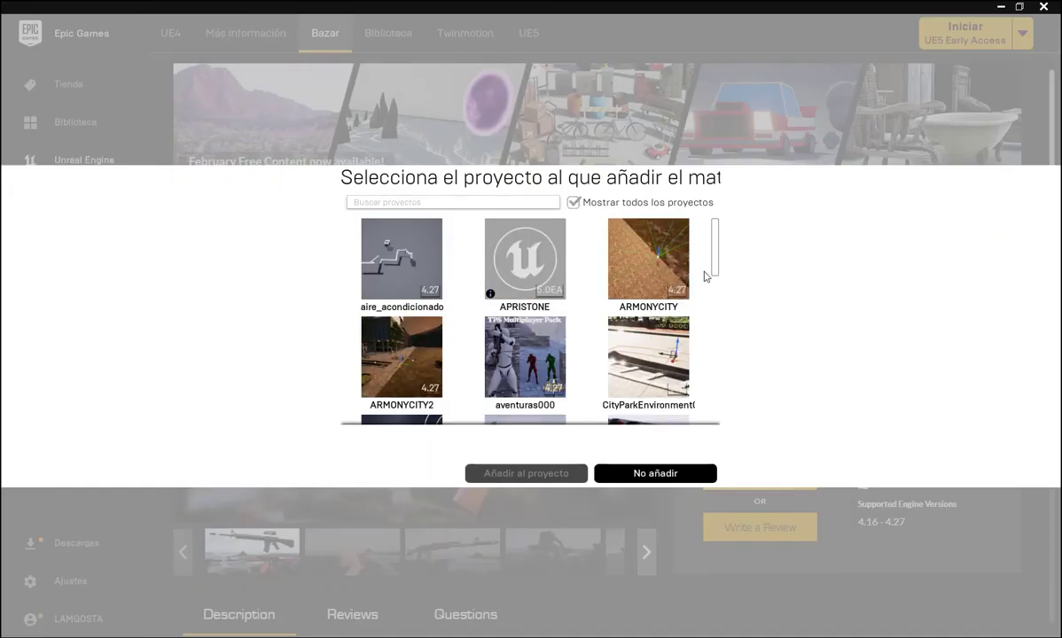
scroll(674, 248, down, 5)
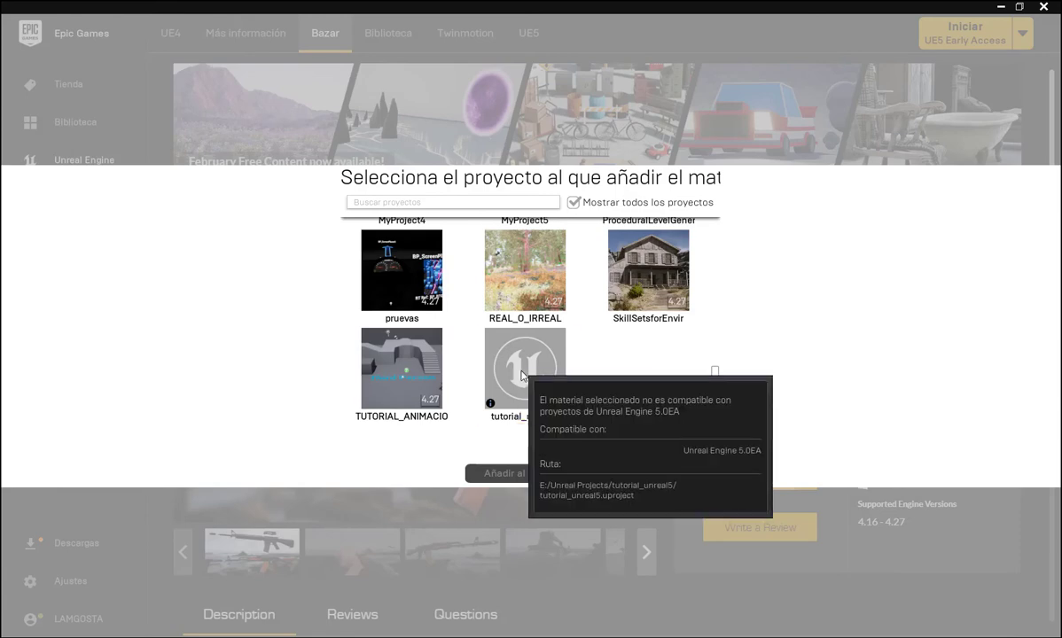
click(507, 390)
click(483, 449)
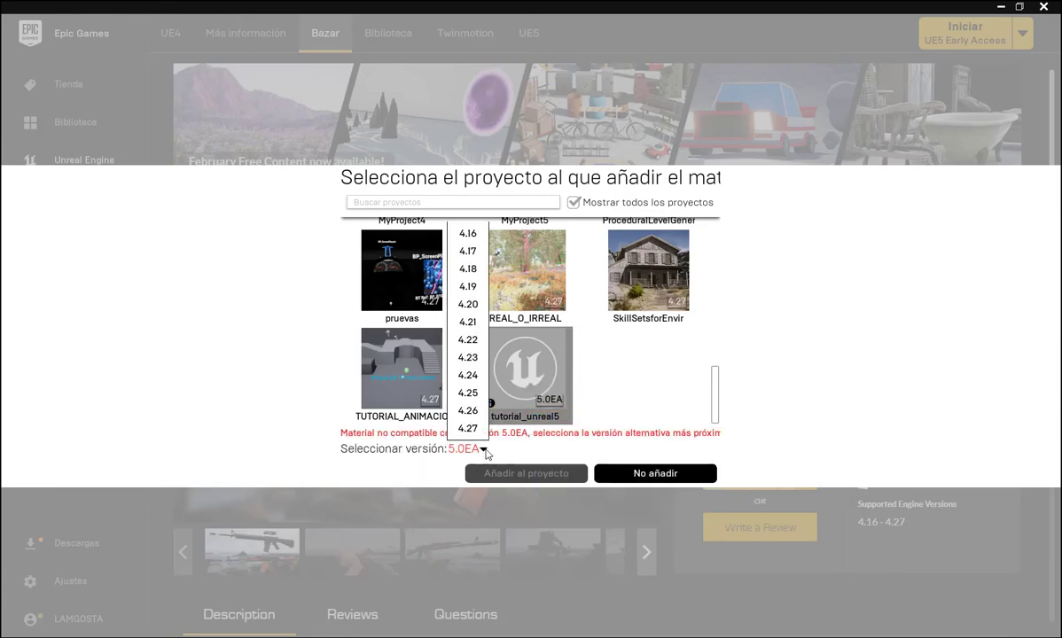
click(461, 427)
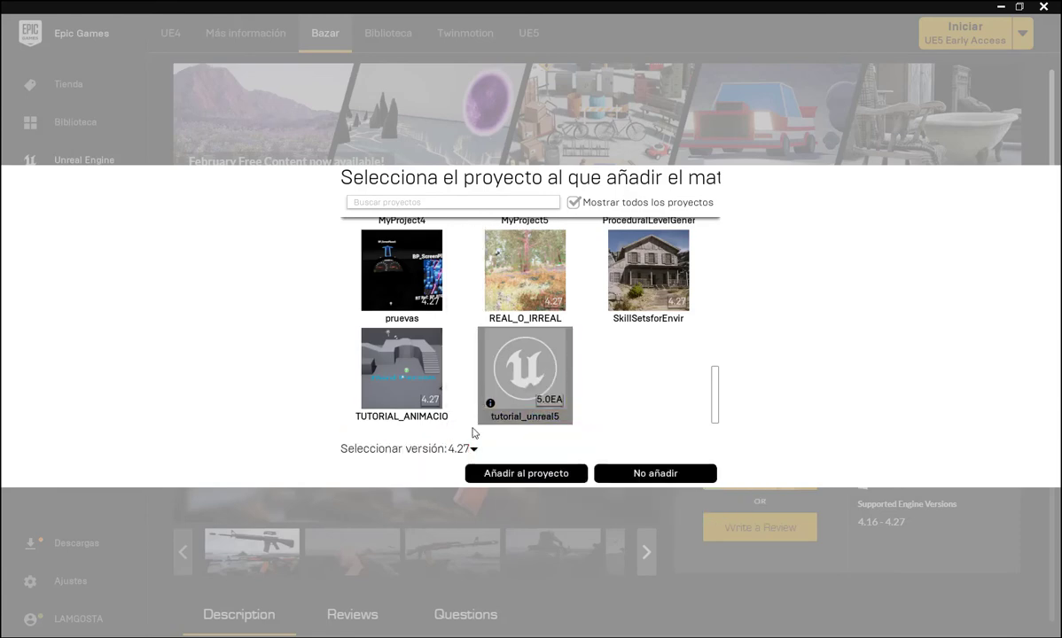
click(517, 474)
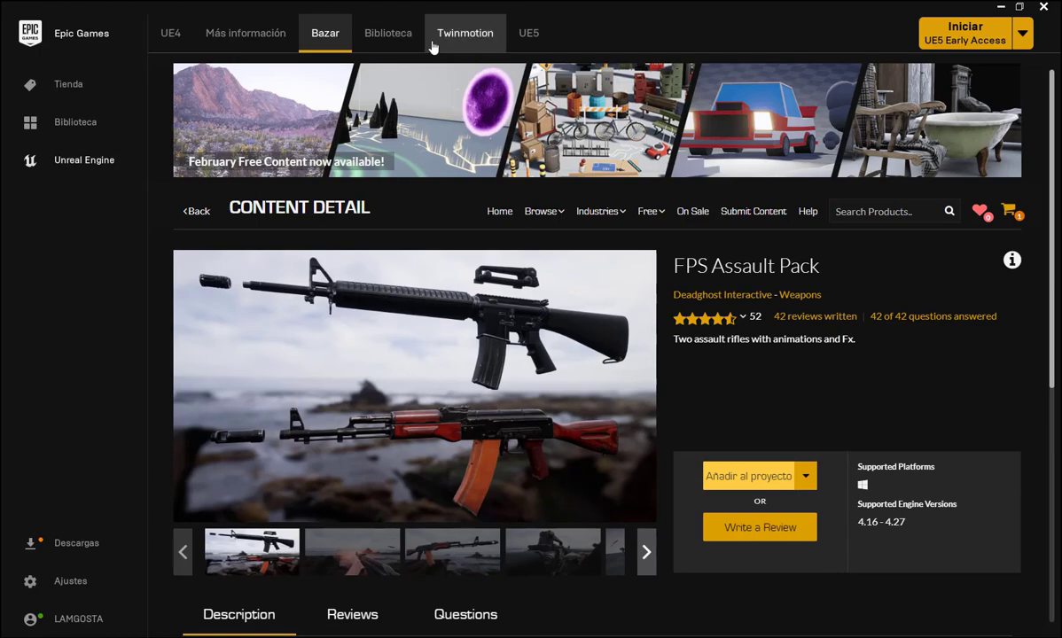
click(388, 37)
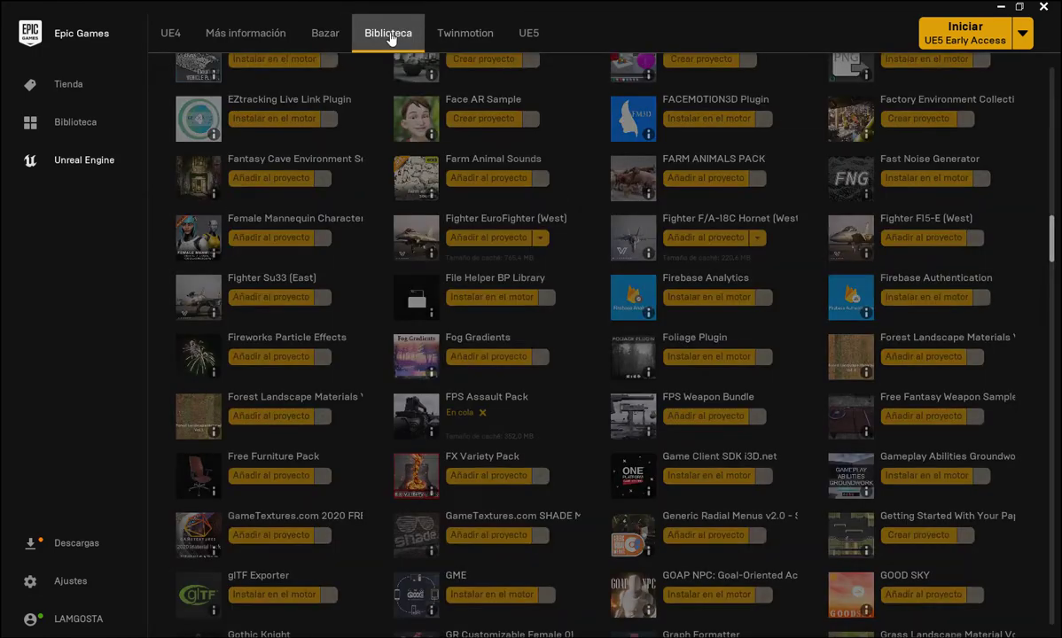
scroll(547, 405, down, 1)
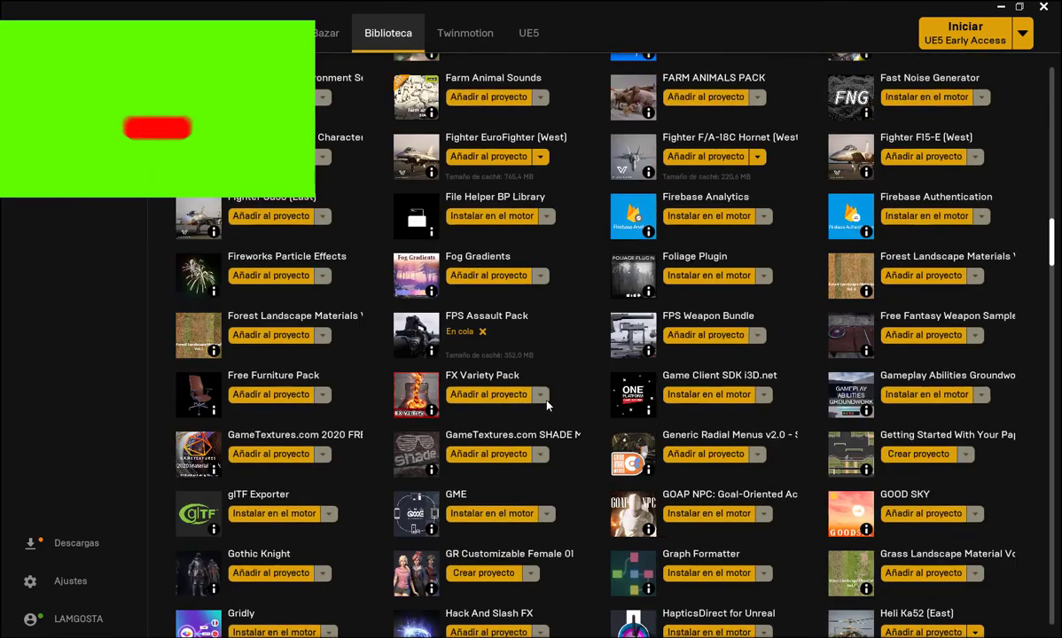
scroll(547, 405, down, 3)
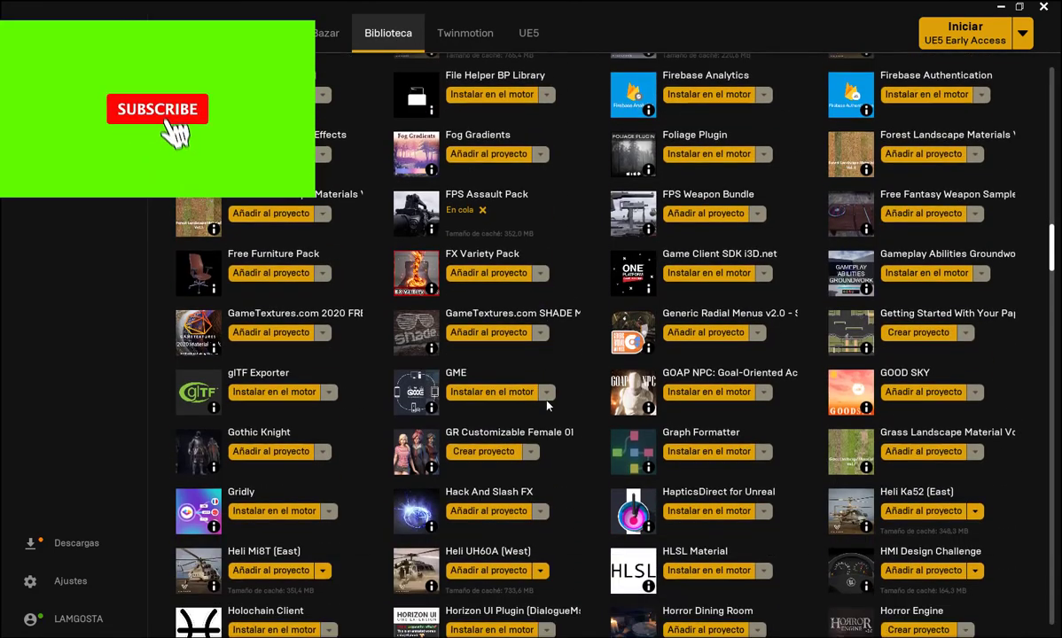
scroll(547, 405, down, 3)
scroll(547, 405, down, 3)
scroll(547, 405, down, 3)
scroll(546, 405, down, 2)
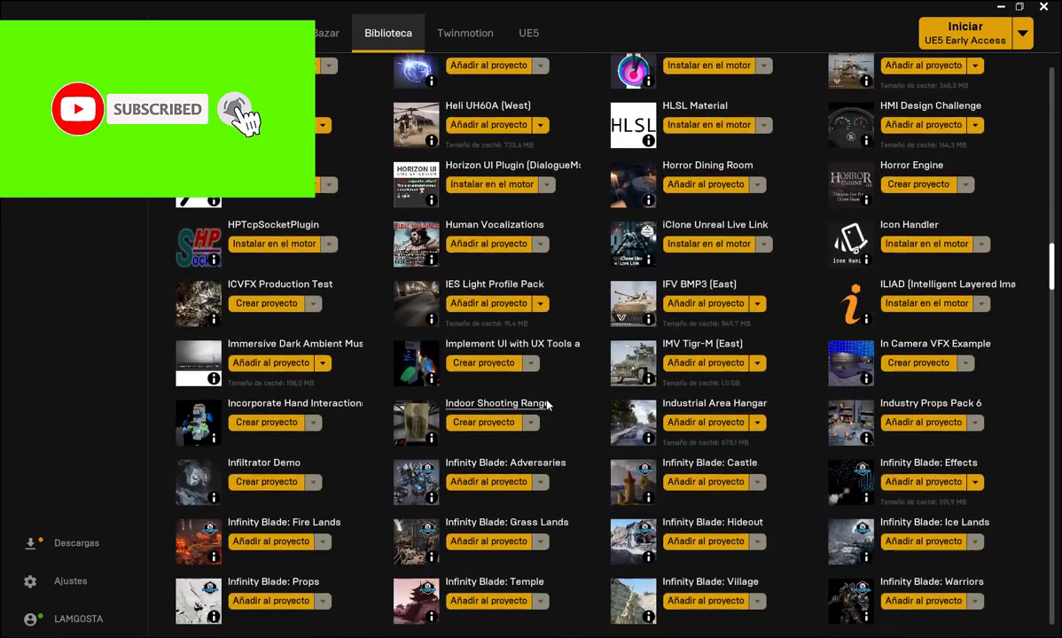
scroll(547, 405, down, 3)
scroll(546, 405, down, 2)
scroll(546, 405, down, 2)
scroll(547, 405, down, 3)
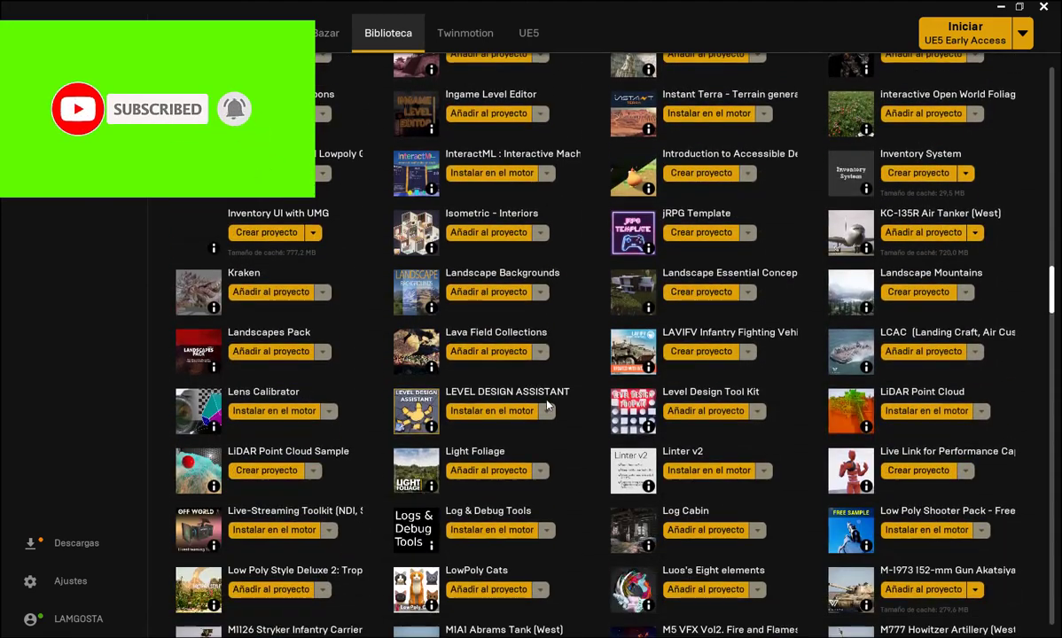
scroll(547, 405, down, 1)
scroll(547, 405, down, 2)
scroll(547, 405, down, 1)
scroll(547, 405, down, 3)
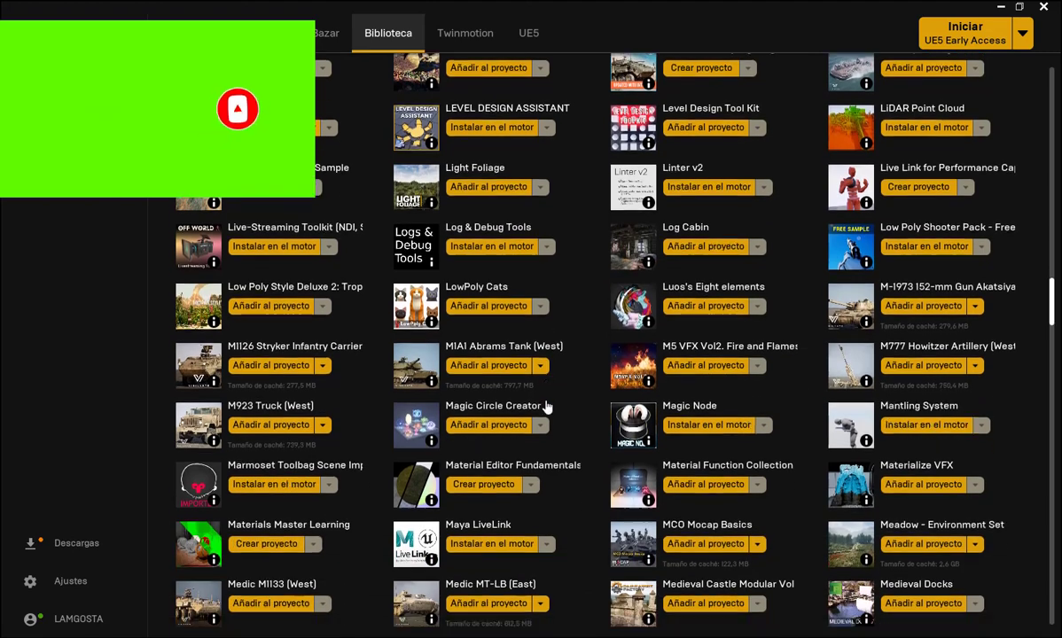
scroll(547, 405, down, 2)
scroll(543, 408, down, 2)
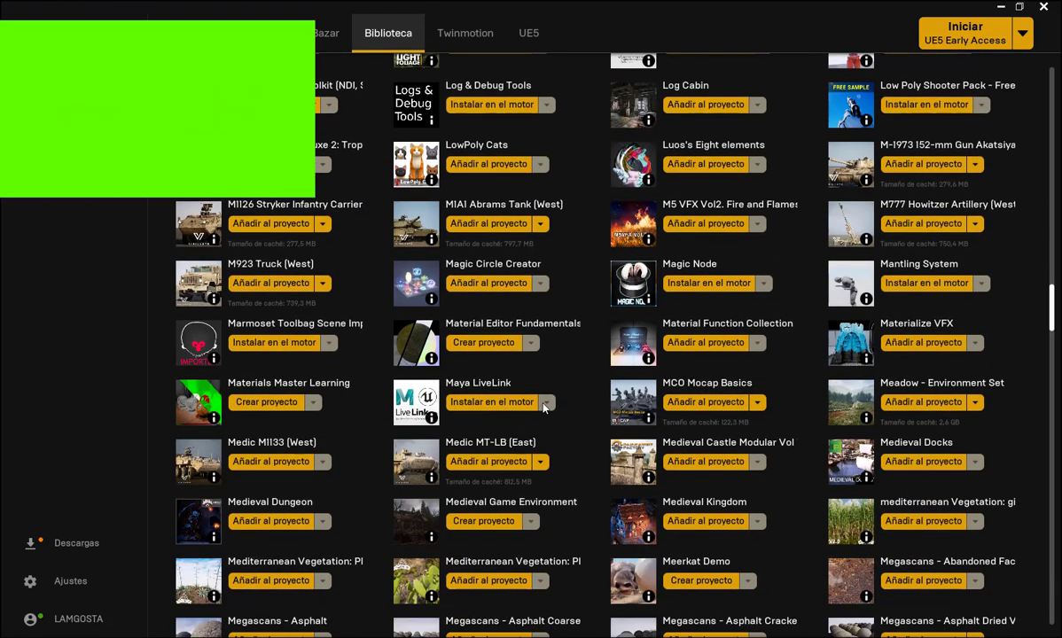
scroll(544, 407, down, 1)
scroll(544, 408, down, 2)
scroll(543, 408, down, 2)
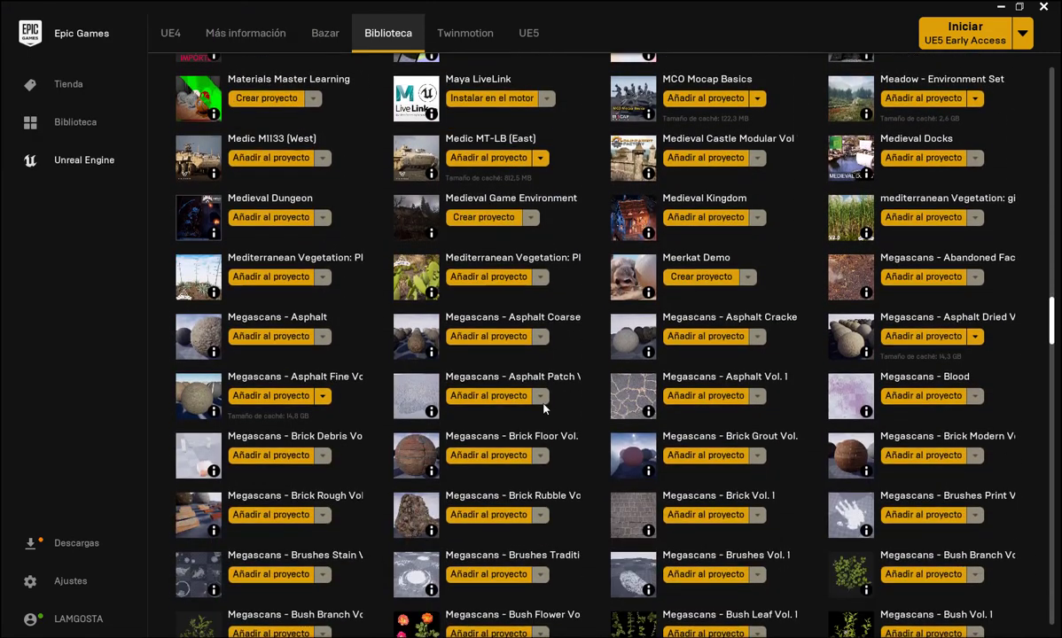
scroll(544, 408, down, 1)
scroll(543, 408, down, 1)
scroll(543, 408, down, 2)
scroll(544, 407, down, 3)
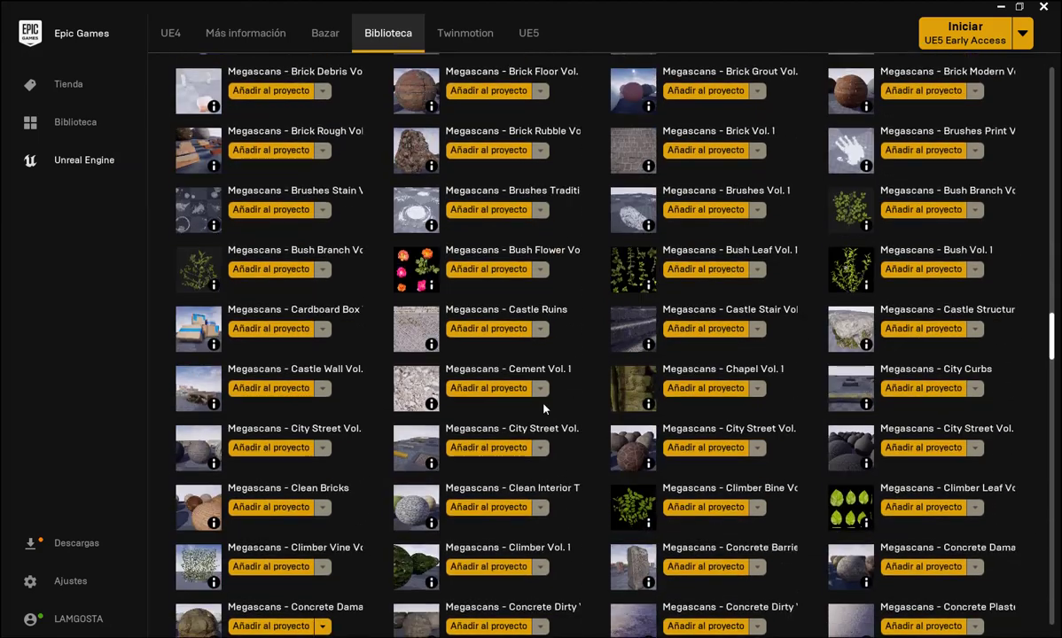
scroll(544, 408, down, 2)
scroll(544, 408, down, 2)
scroll(544, 408, down, 2)
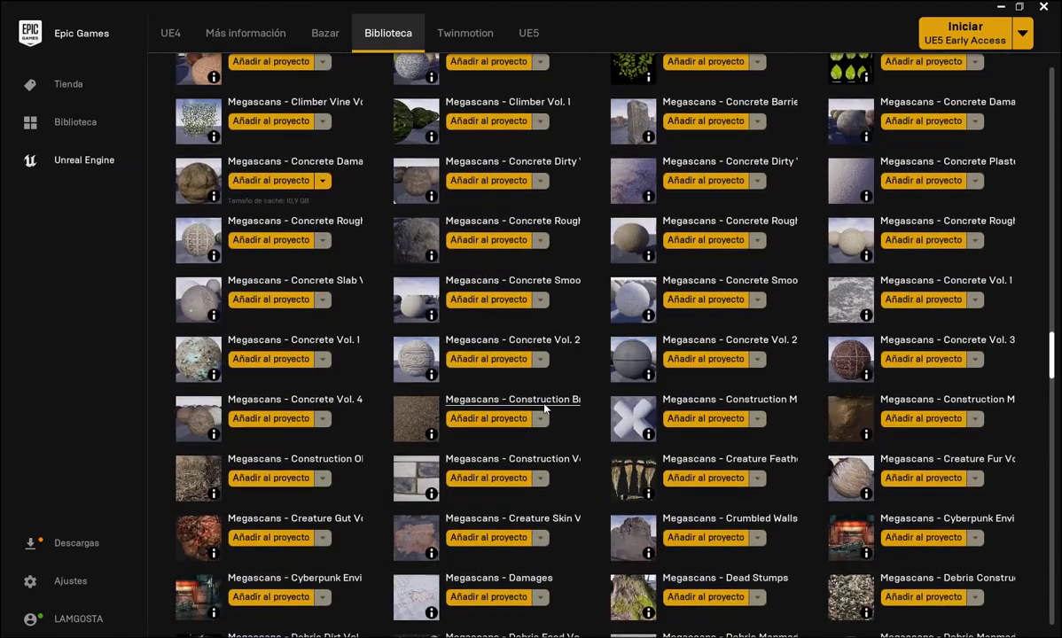
scroll(544, 407, down, 3)
scroll(544, 408, down, 2)
scroll(544, 407, down, 2)
scroll(544, 410, down, 2)
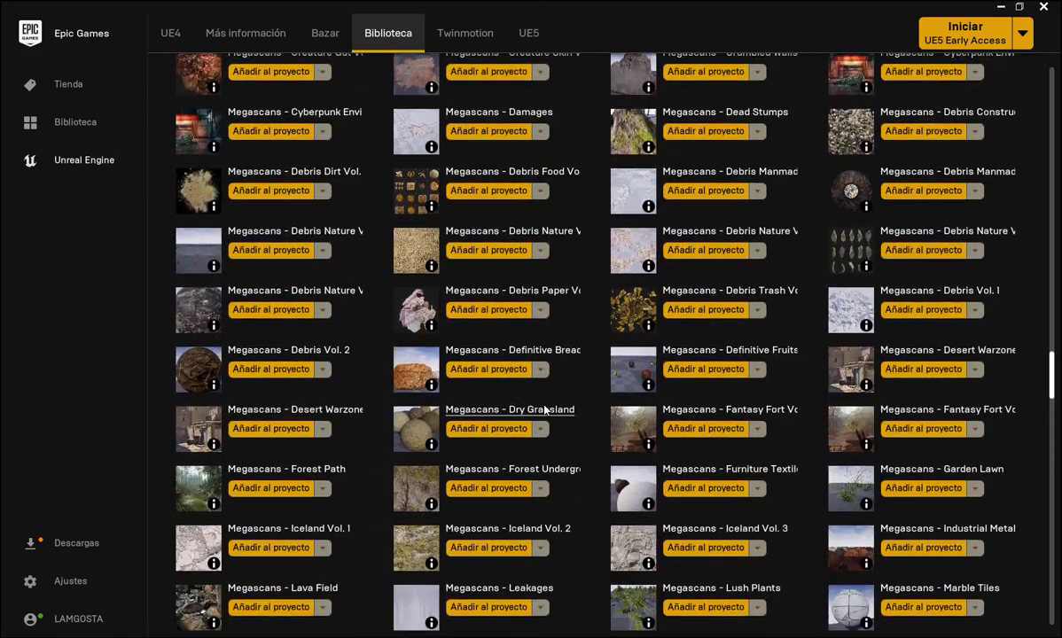
scroll(544, 409, down, 3)
scroll(544, 409, down, 2)
scroll(544, 409, down, 1)
scroll(544, 407, down, 2)
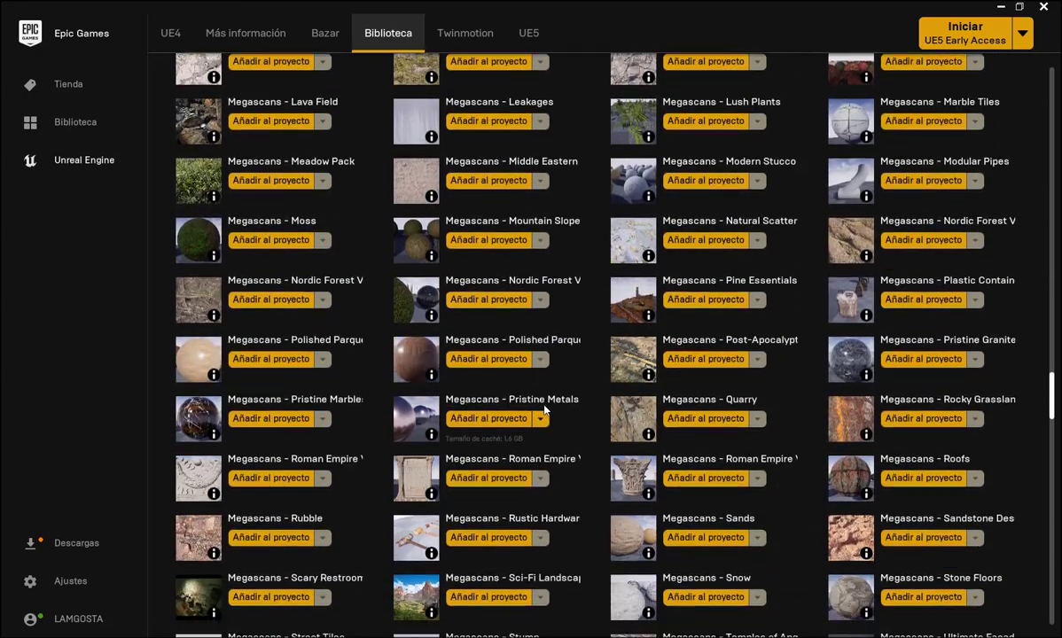
scroll(544, 408, down, 3)
scroll(545, 408, down, 2)
scroll(544, 408, down, 1)
scroll(542, 372, down, 2)
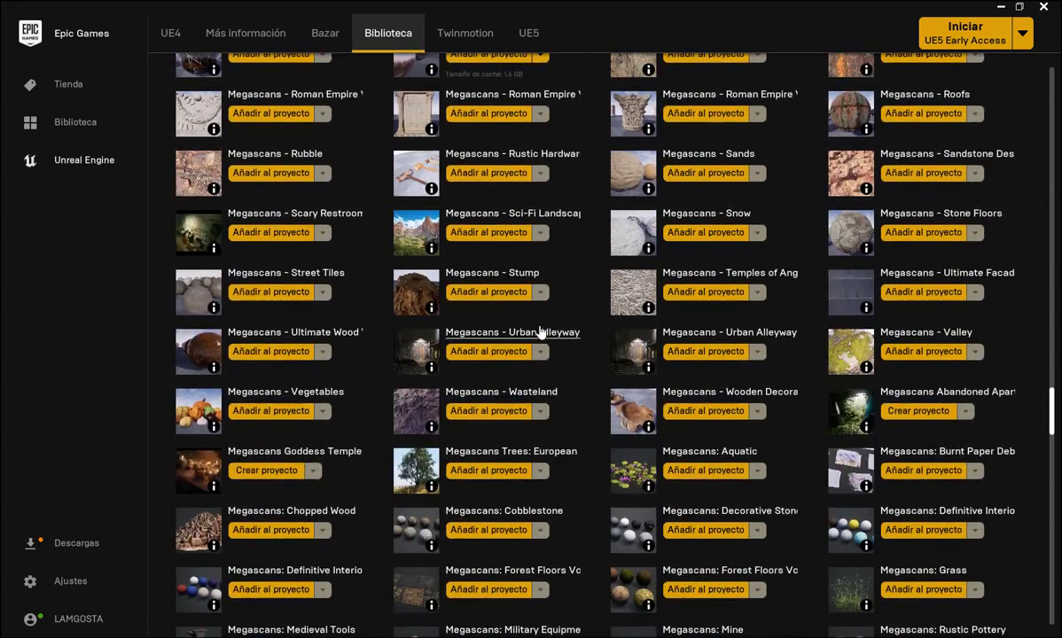
scroll(536, 350, down, 2)
scroll(535, 348, down, 3)
scroll(534, 348, down, 3)
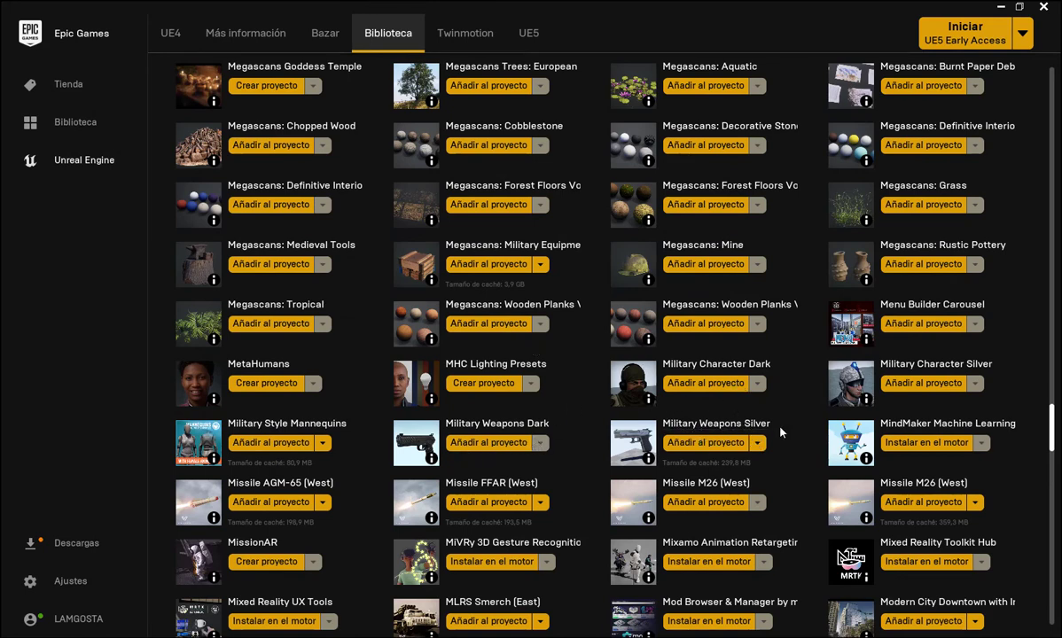
Queue version 4.21 of Military Weapons Silver for tutorial_unreal5, then open Military Weapons Dark.
click(697, 445)
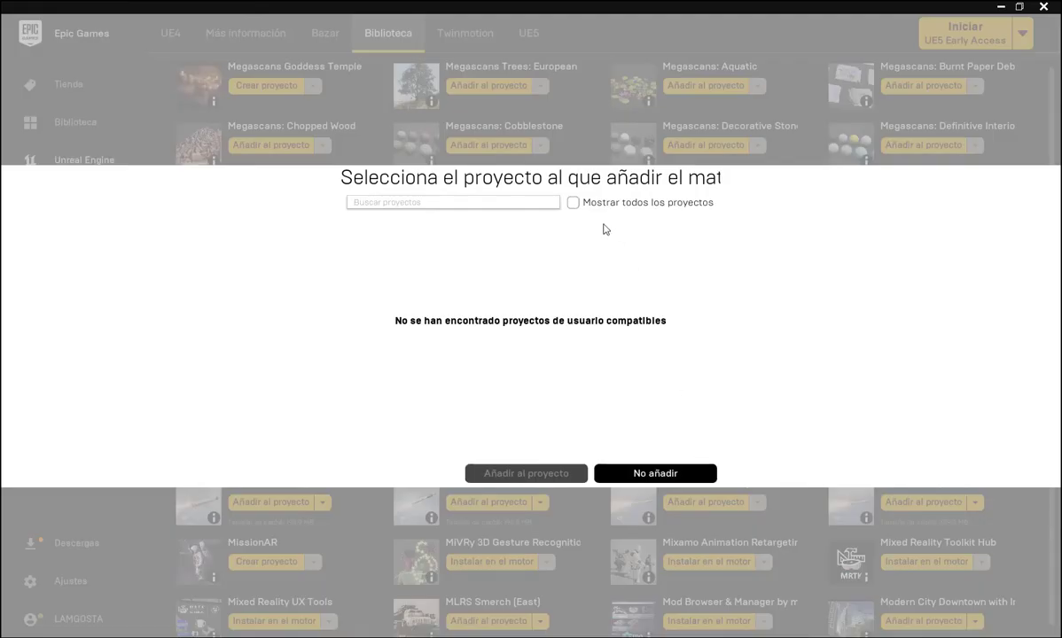
click(573, 202)
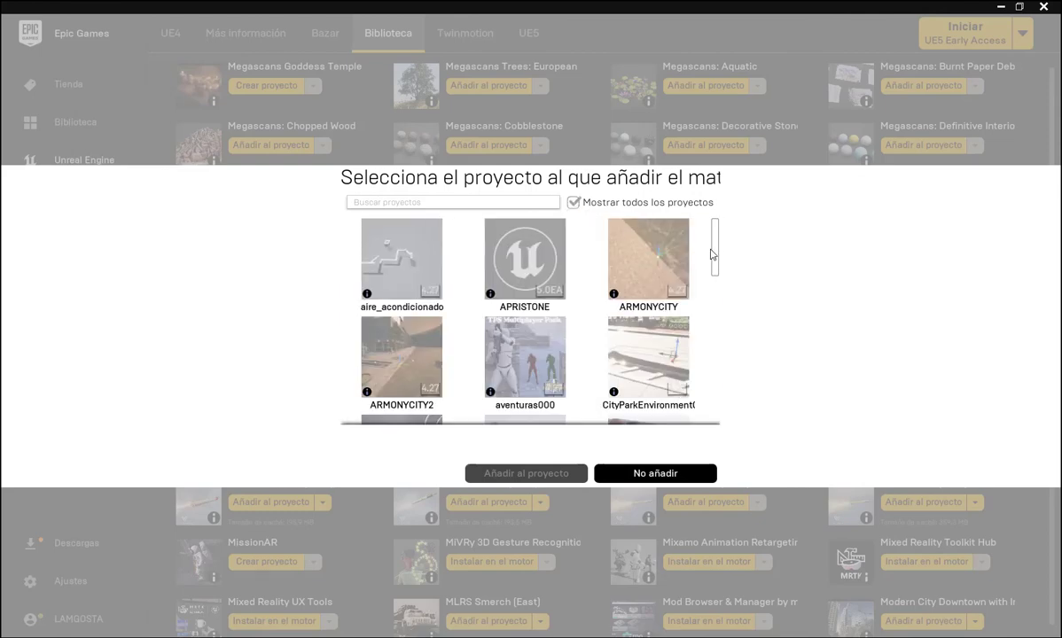
drag(716, 280, 714, 420)
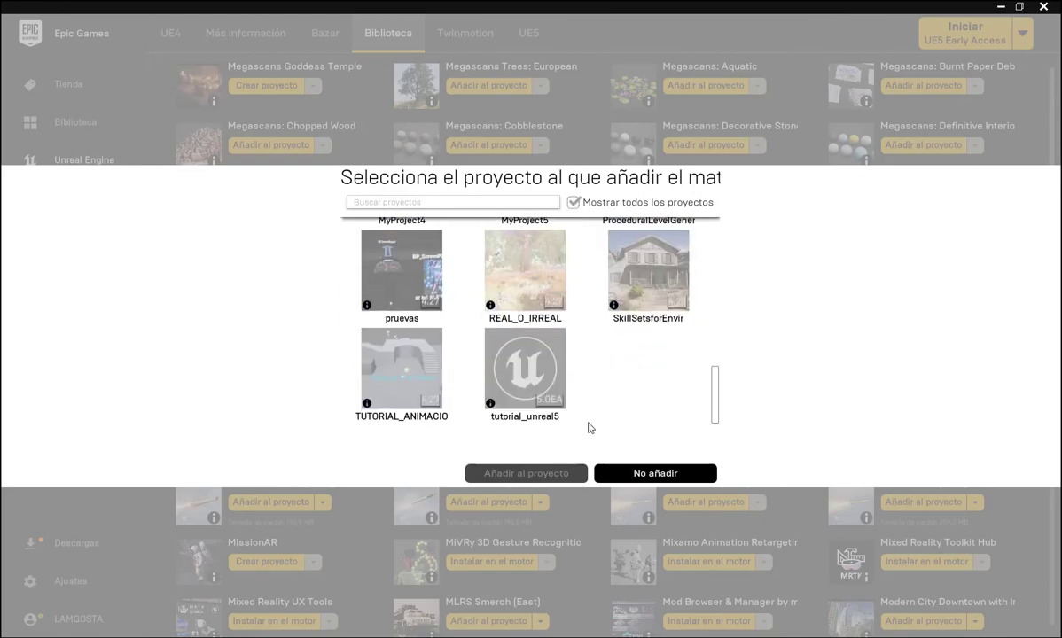
click(550, 394)
click(482, 450)
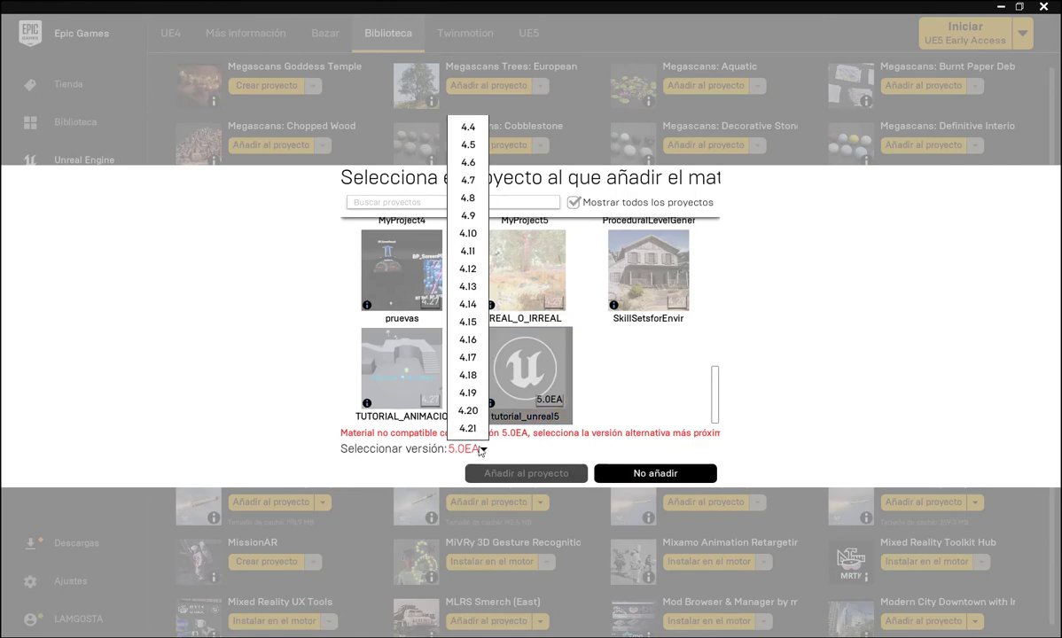
click(470, 430)
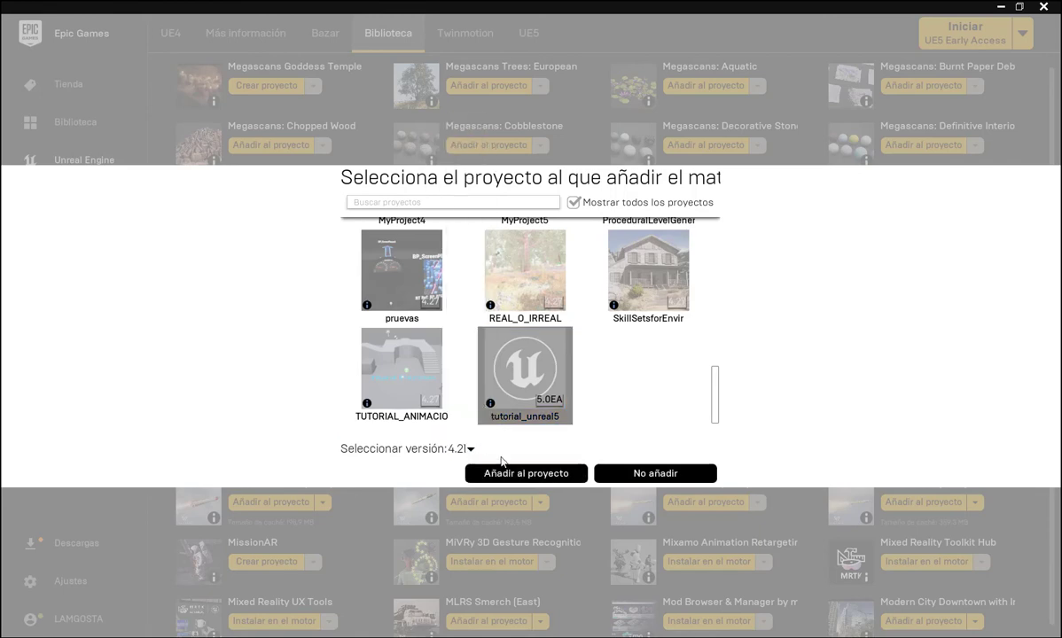
click(525, 475)
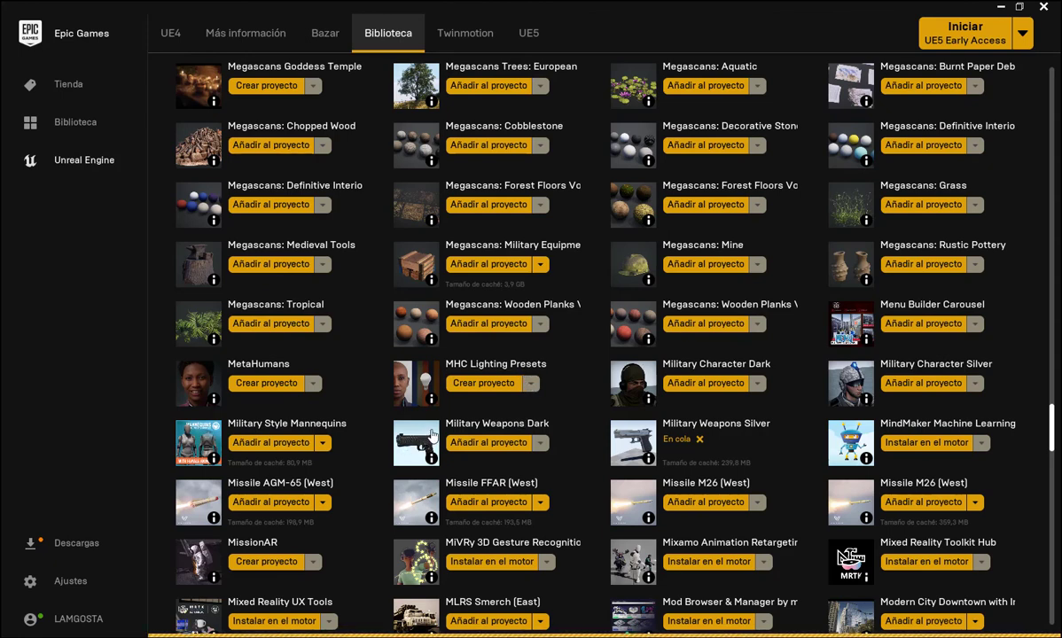
click(431, 435)
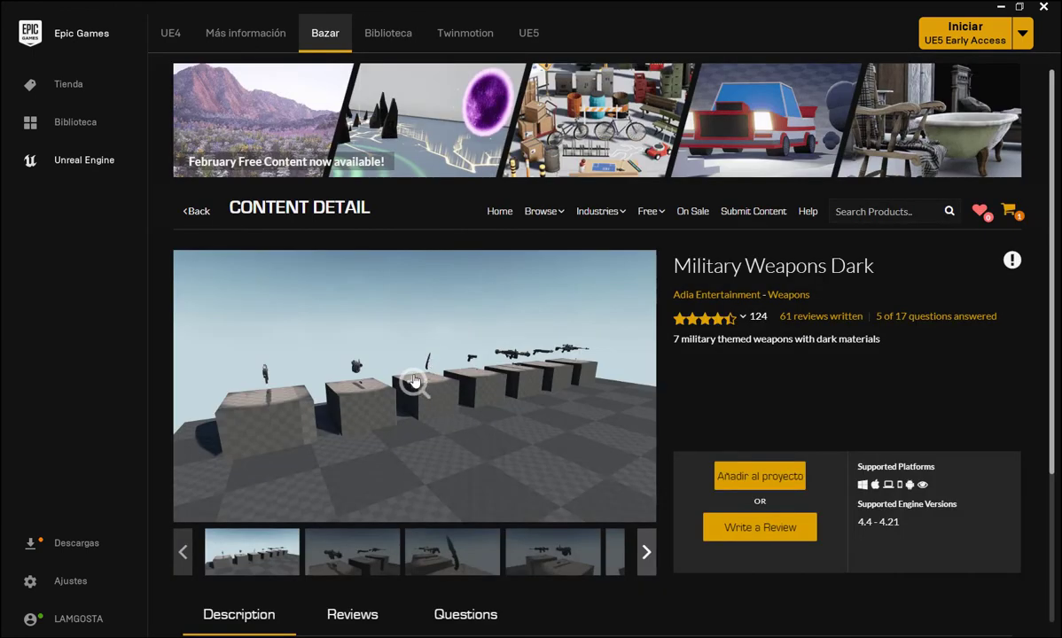
click(410, 381)
key(Escape)
click(410, 359)
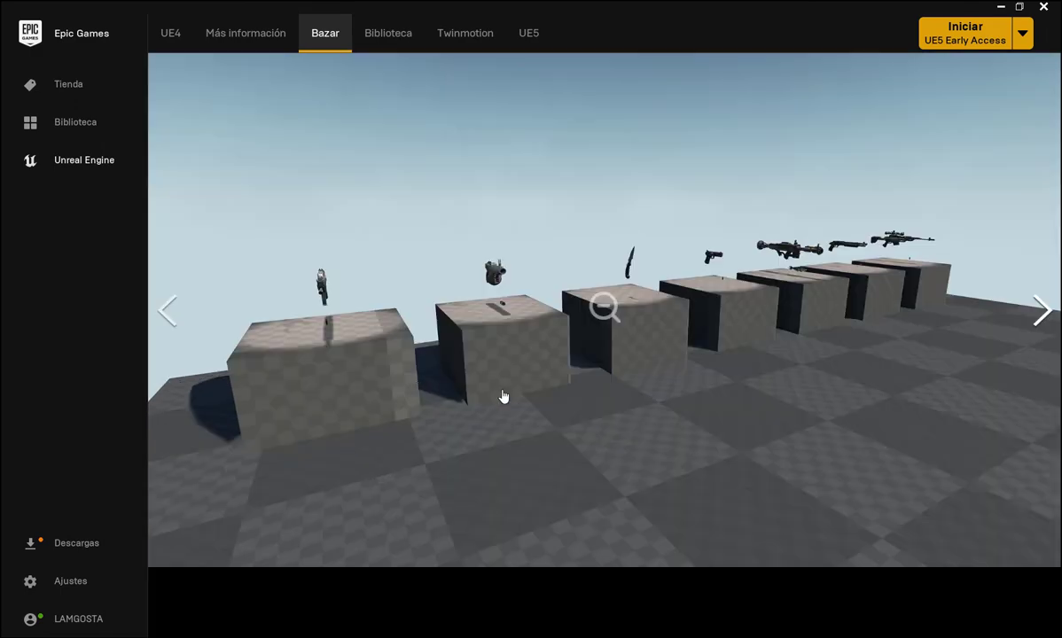
click(1042, 319)
click(1041, 319)
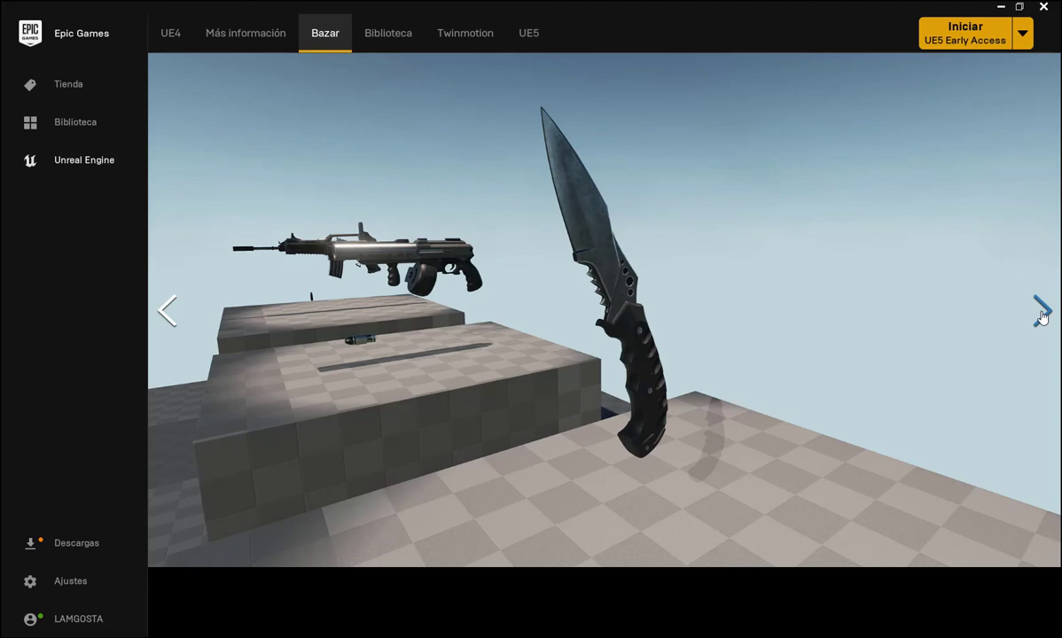
click(1041, 318)
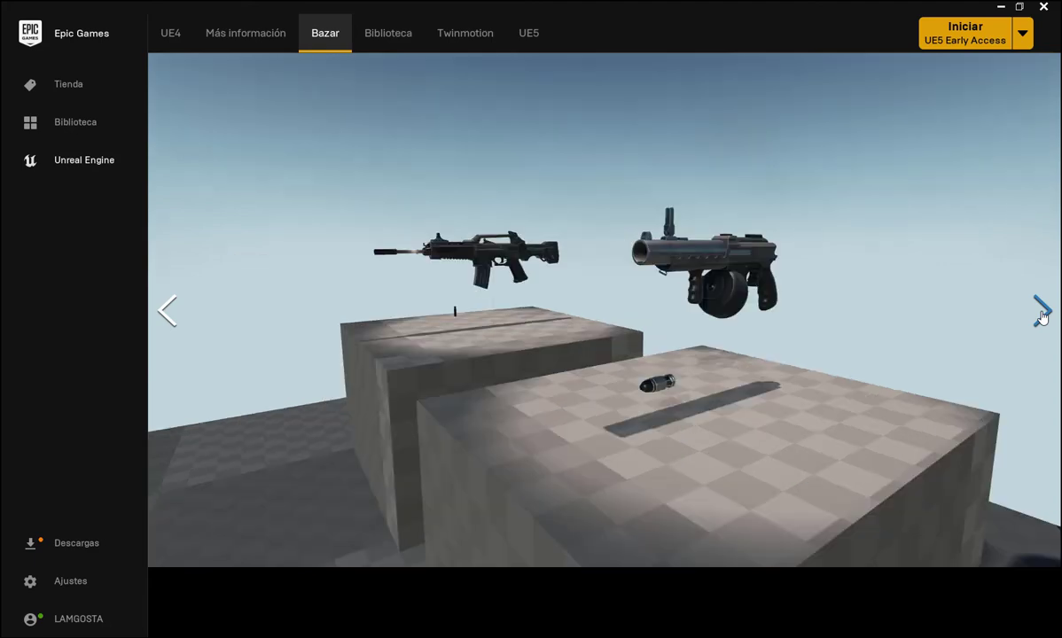
click(1041, 317)
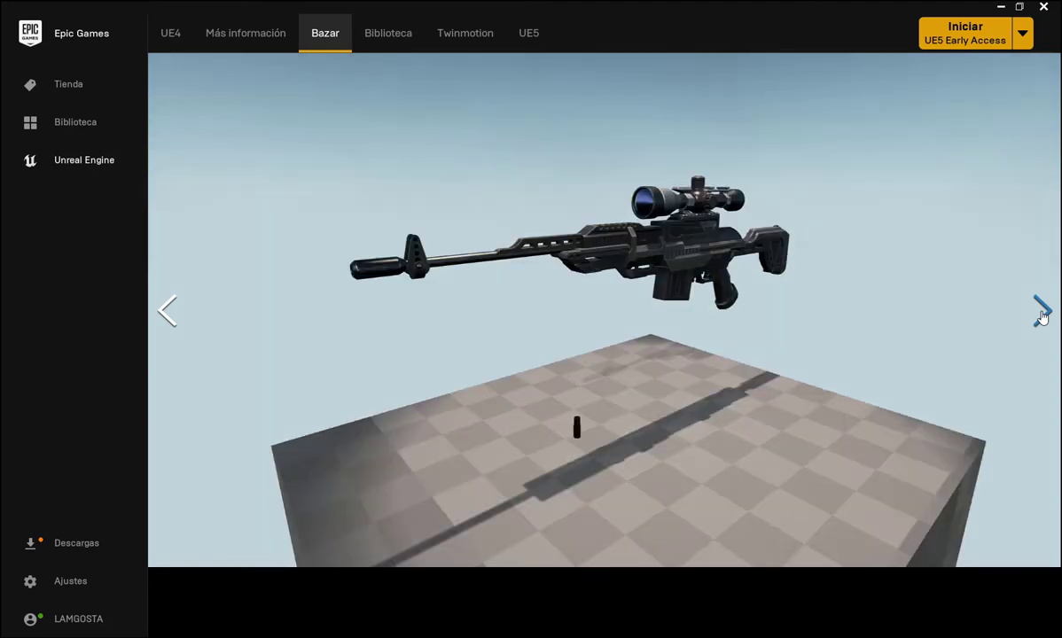
click(1043, 318)
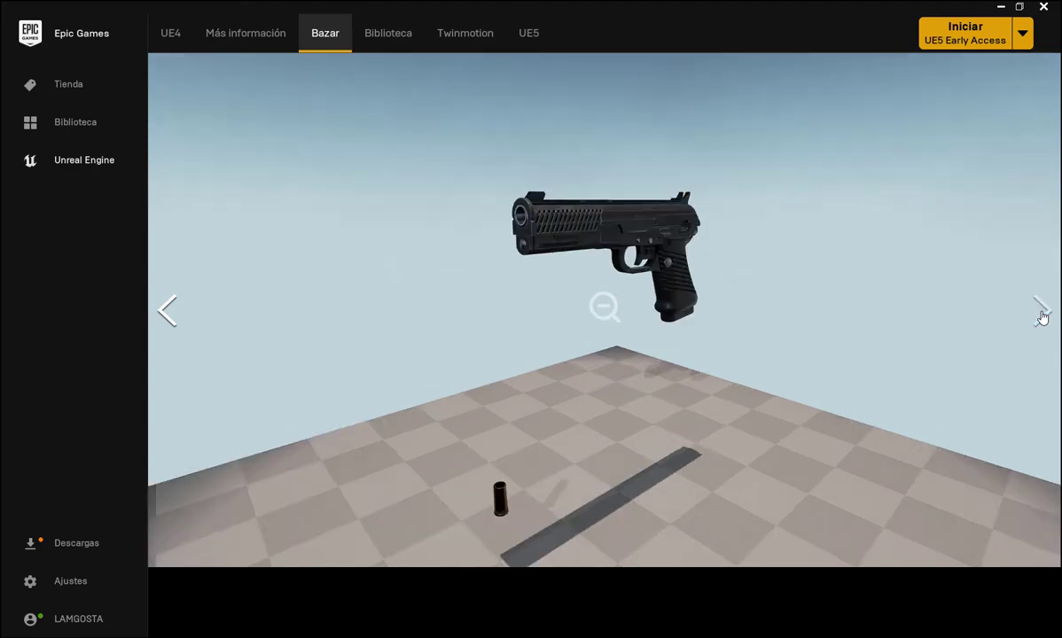
key(Escape)
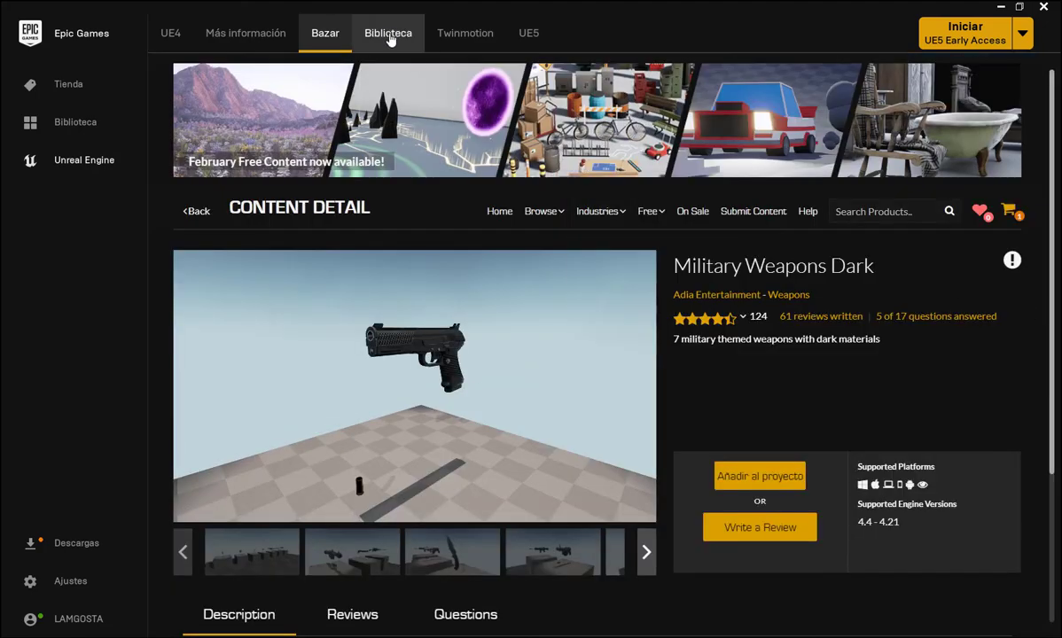
click(389, 35)
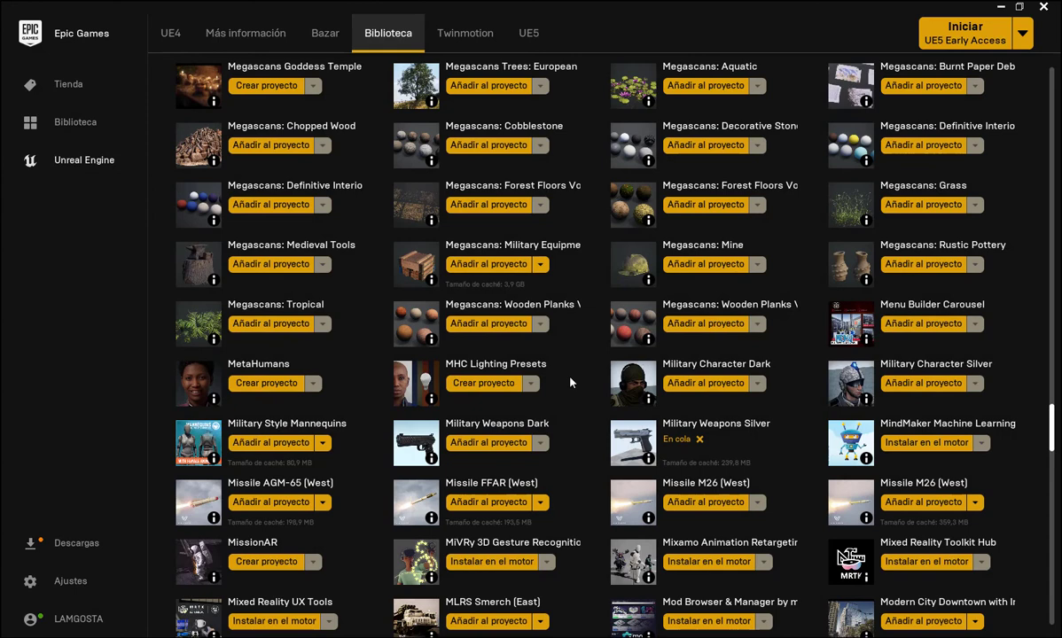
scroll(569, 382, down, 2)
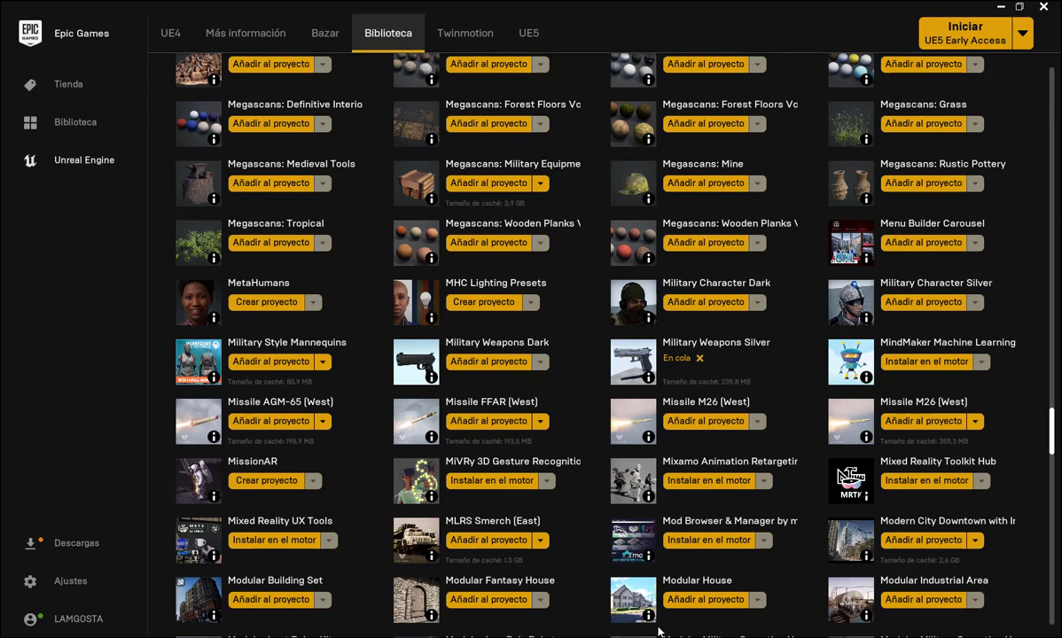
Bring the tutorial_unreal5 Unreal Editor window to the front and turn the viewport slightly.
mouse_move(696, 637)
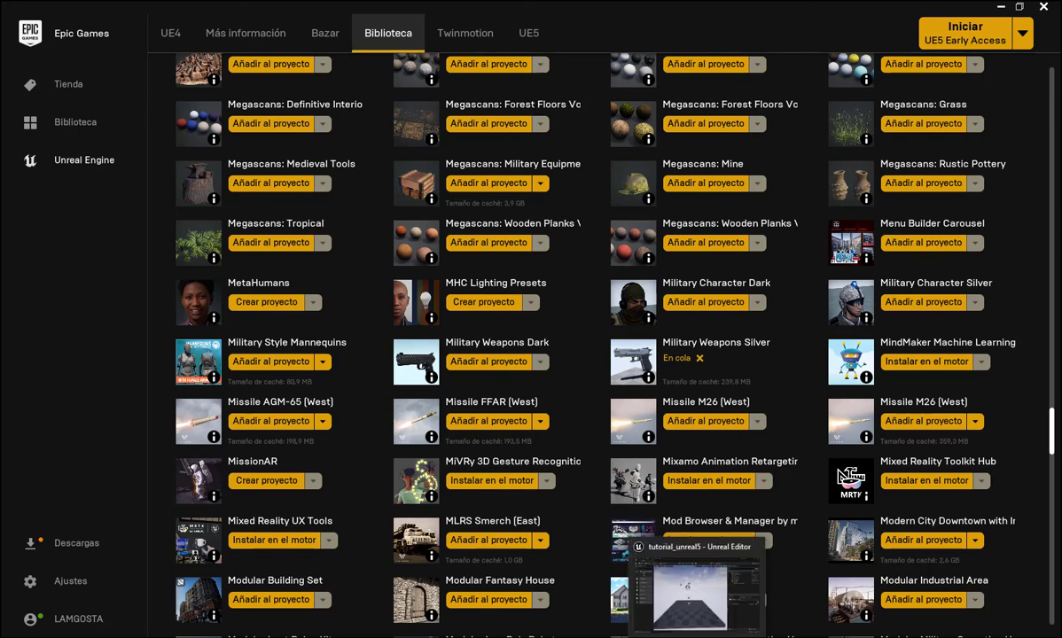
click(695, 585)
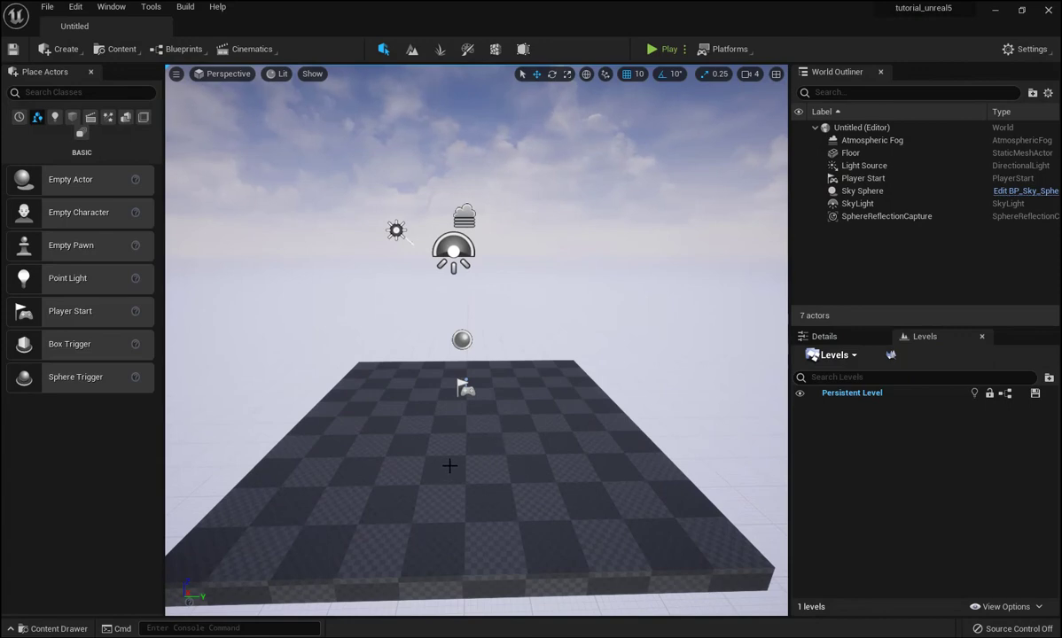
right_drag(419, 438, 412, 439)
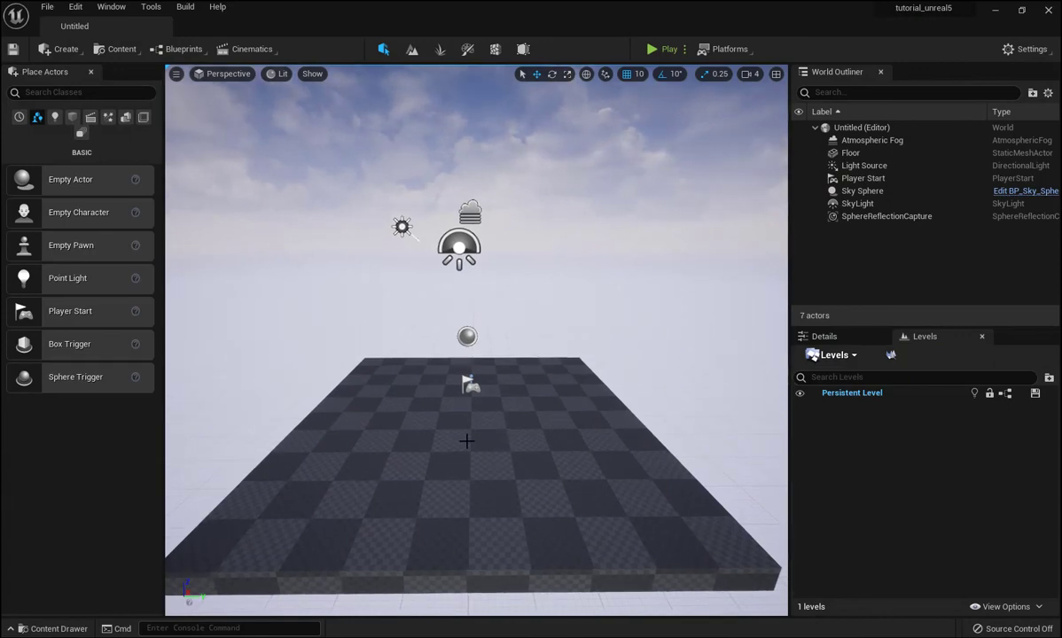